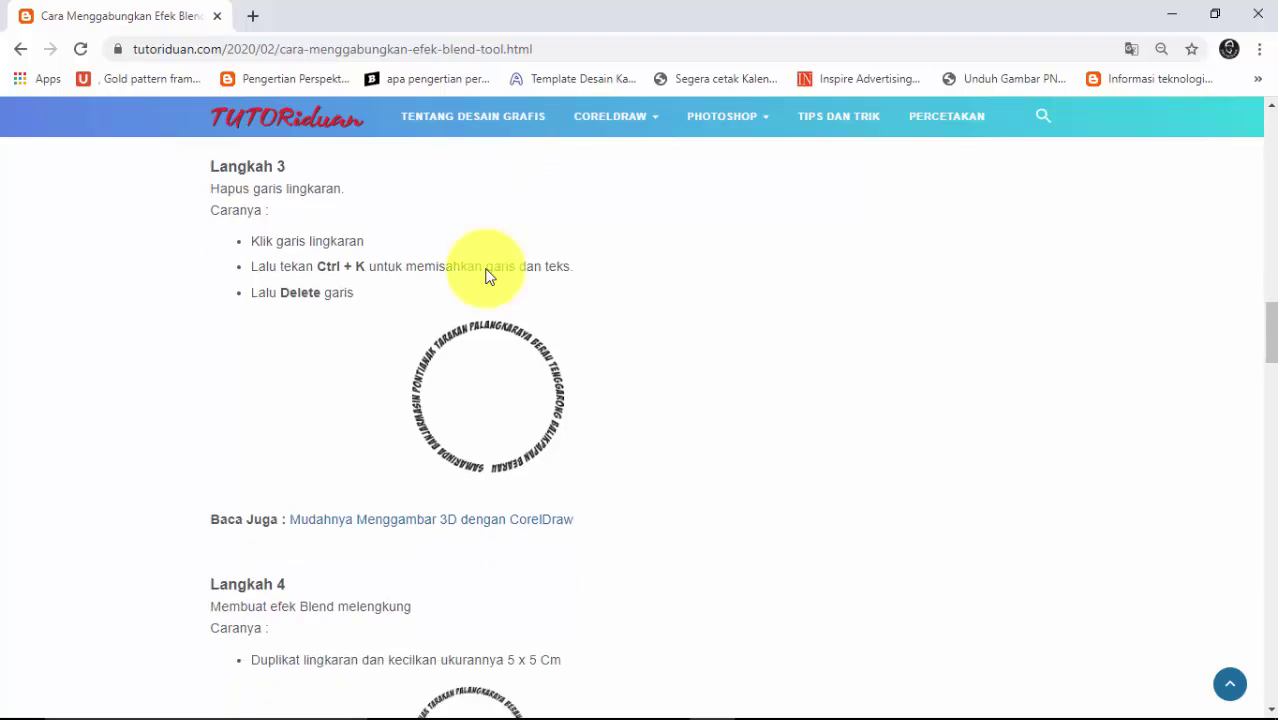
Step: Review the article's steps for combining the Blend Tool with Text to Path and switch to CorelDRAW
scroll(487, 276, down, 12)
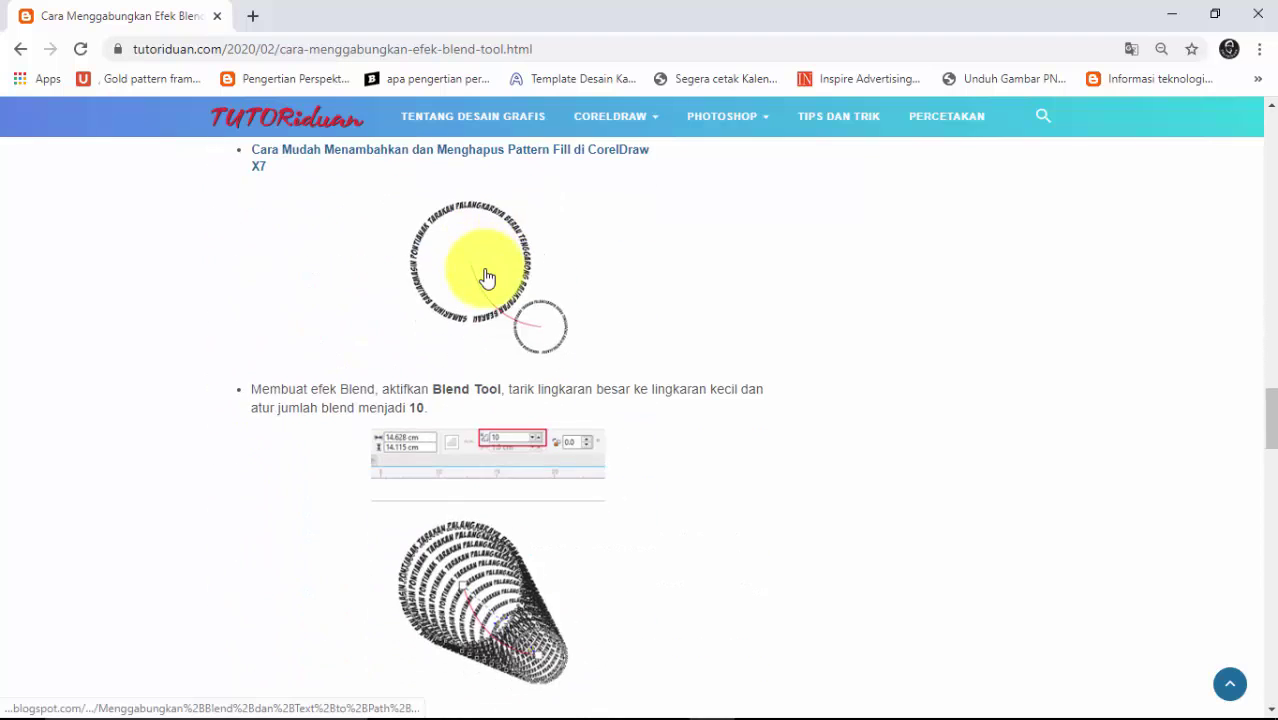
scroll(485, 271, down, 12)
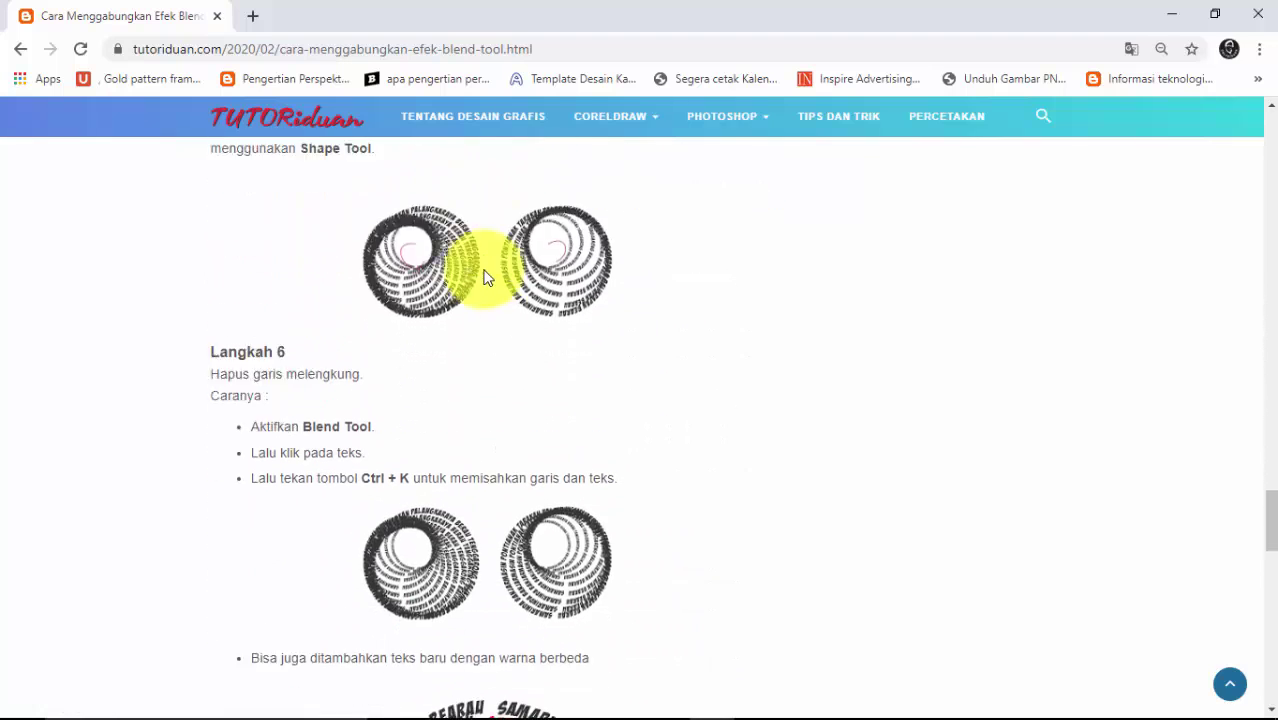
scroll(485, 276, down, 3)
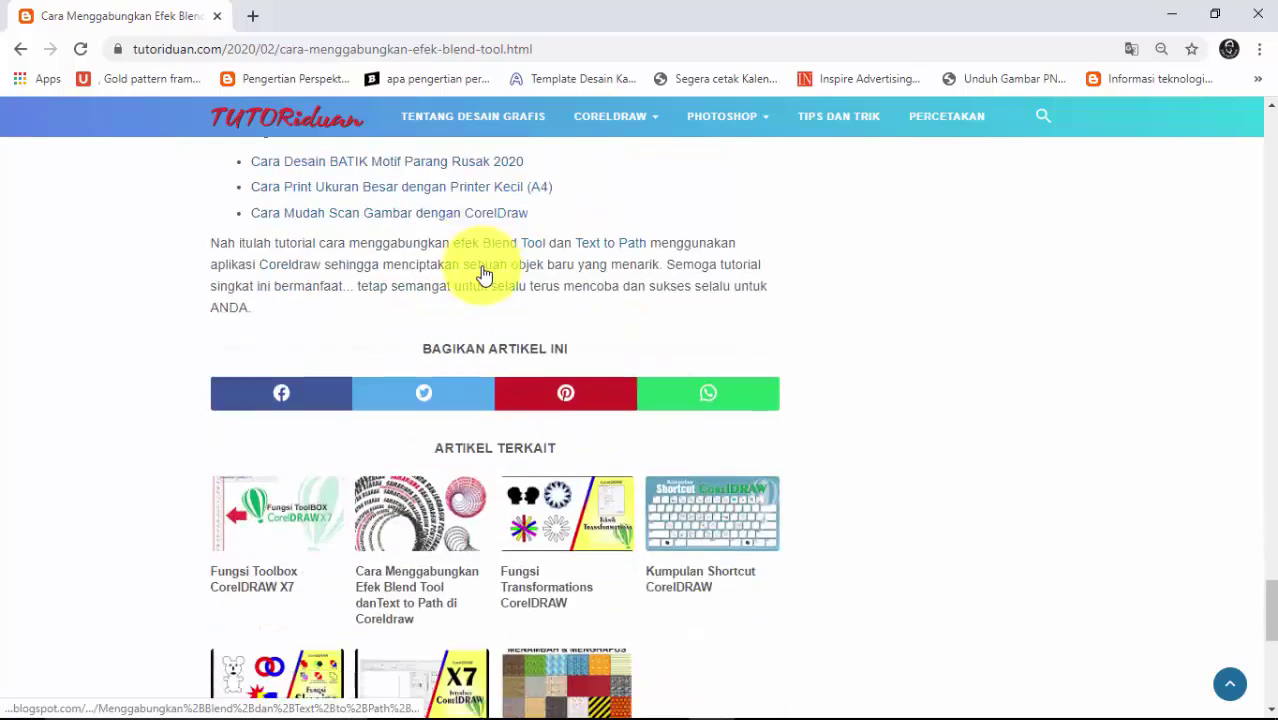
scroll(485, 276, up, 11)
scroll(483, 271, up, 20)
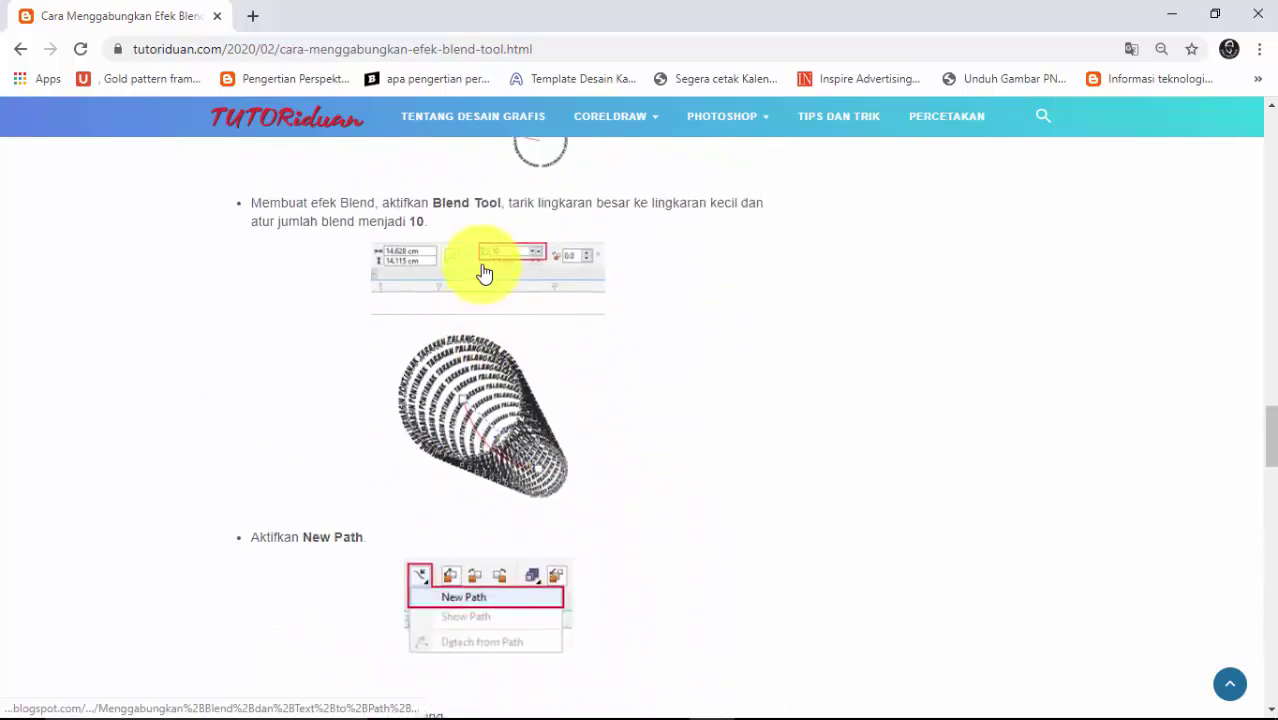
scroll(481, 264, up, 7)
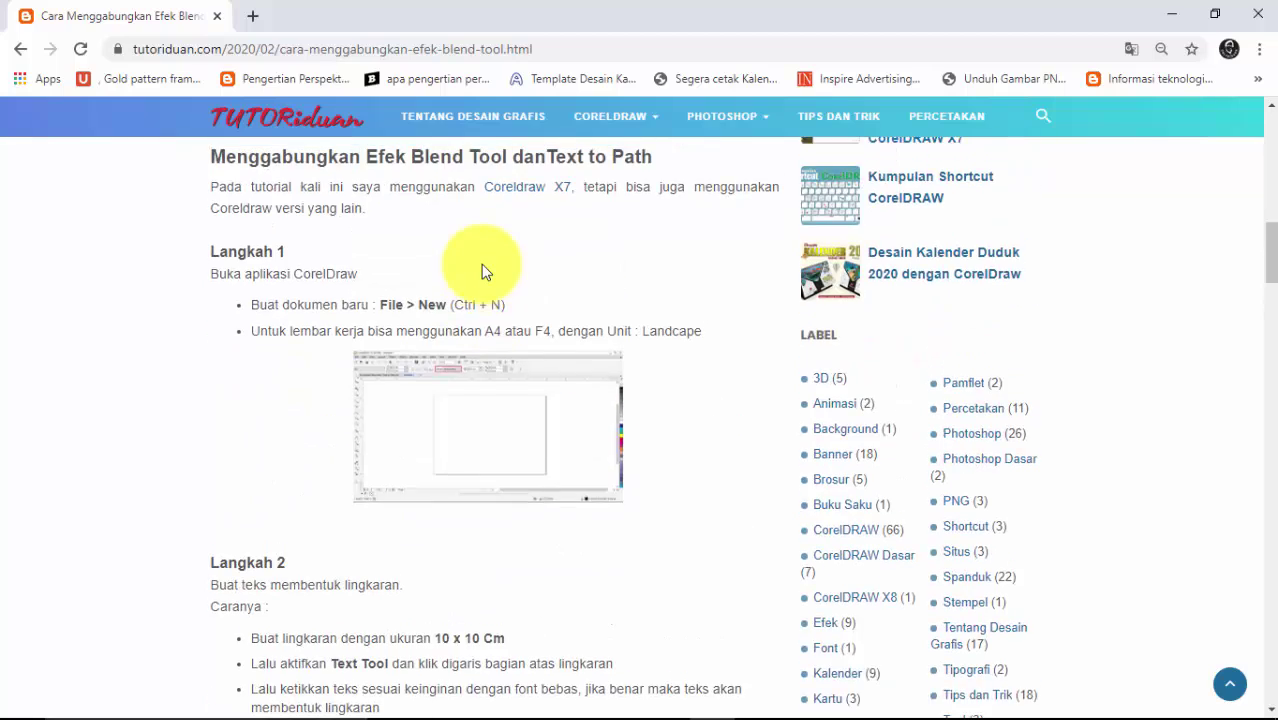
scroll(481, 264, up, 3)
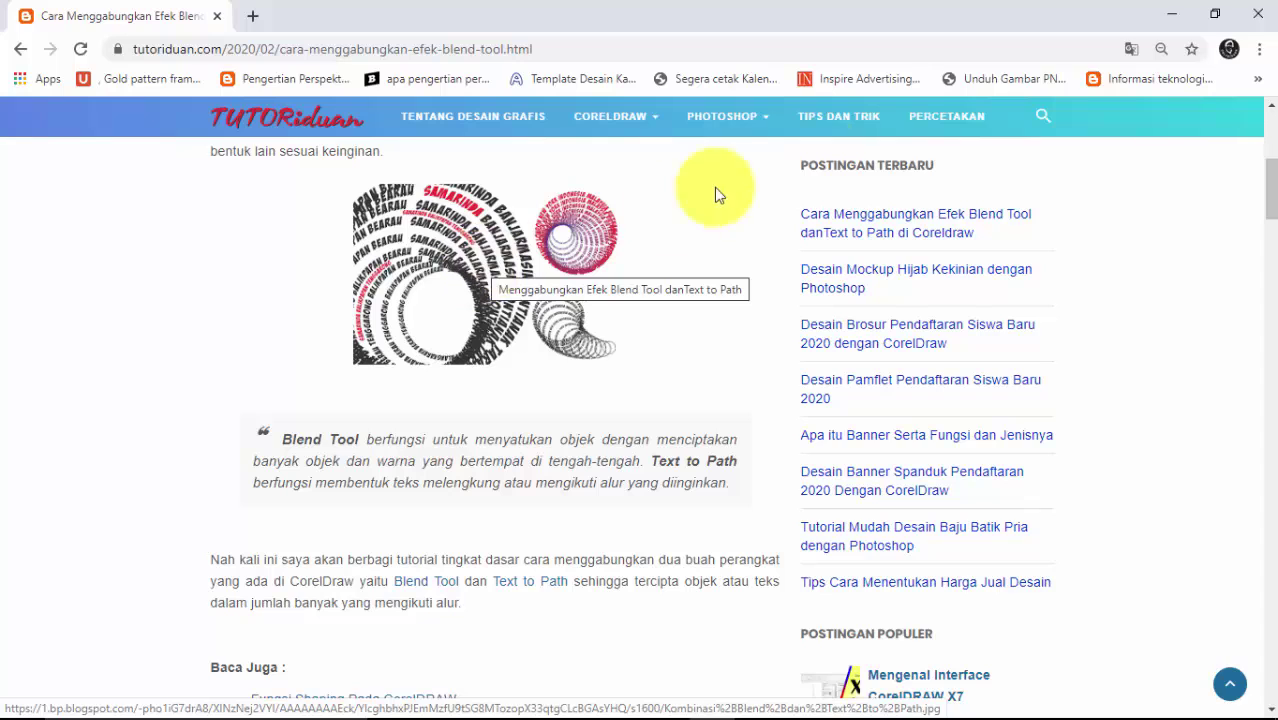
click(1170, 15)
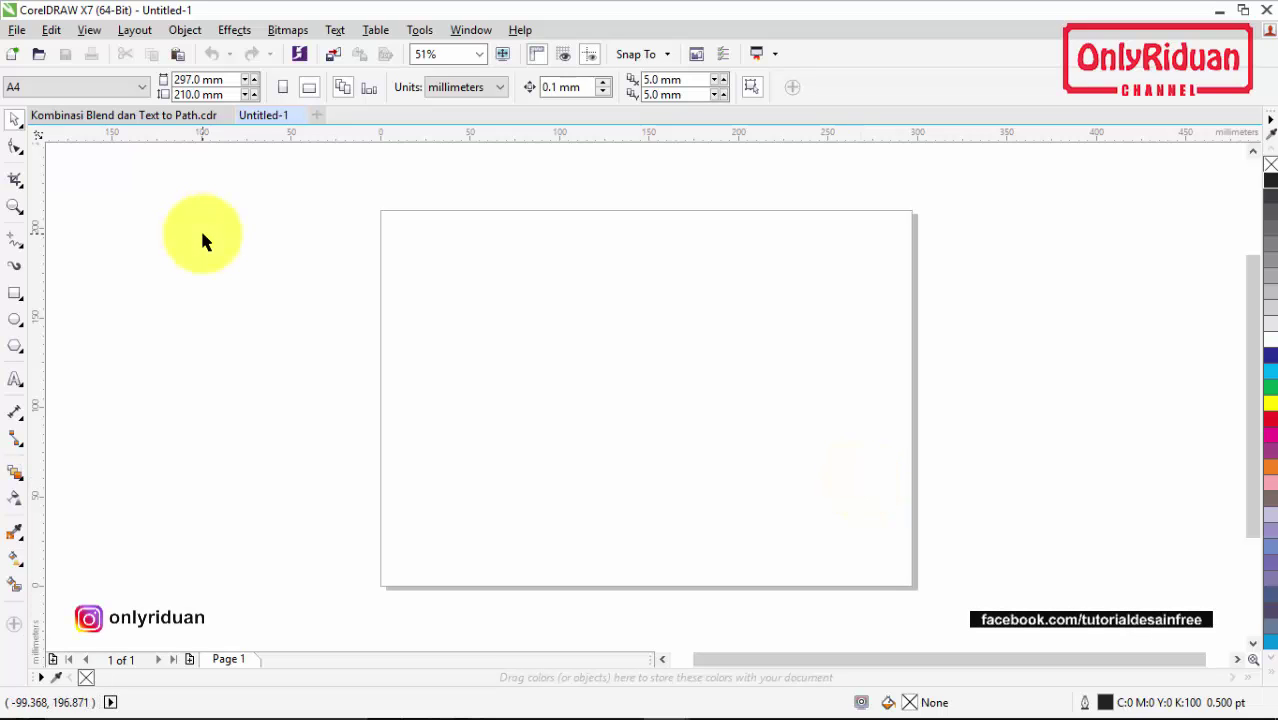
click(15, 473)
click(78, 515)
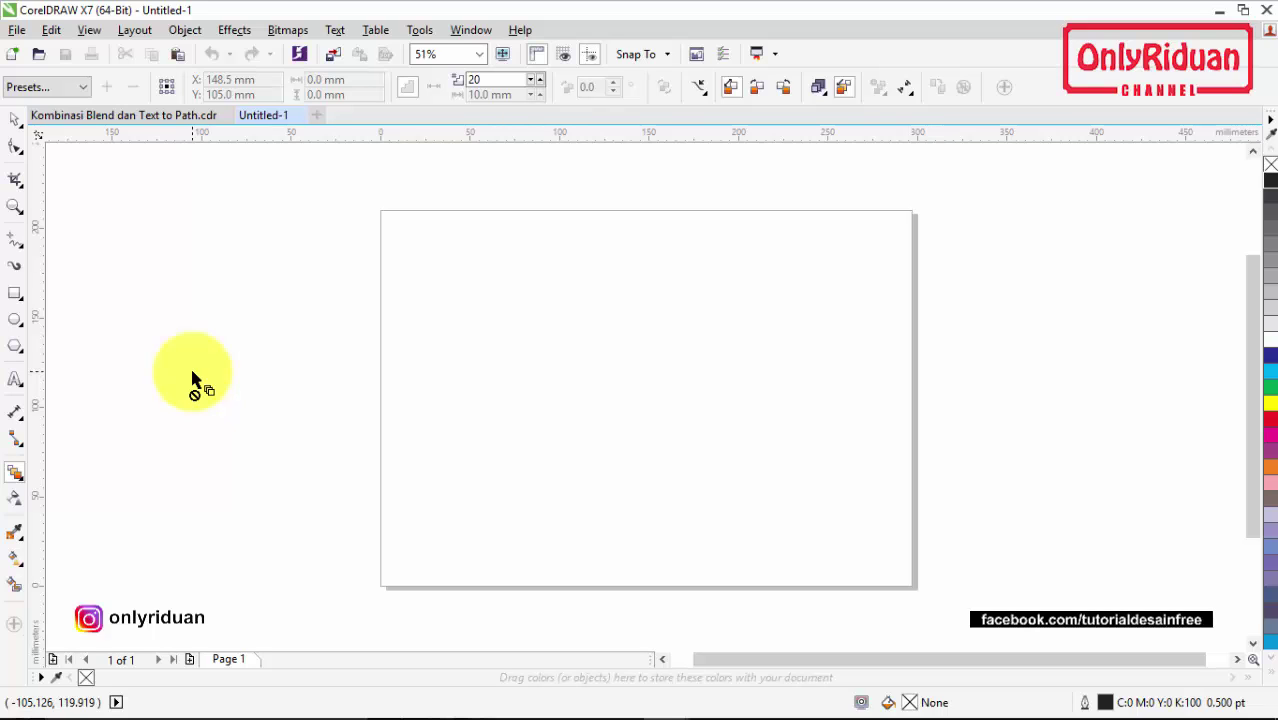
key(space)
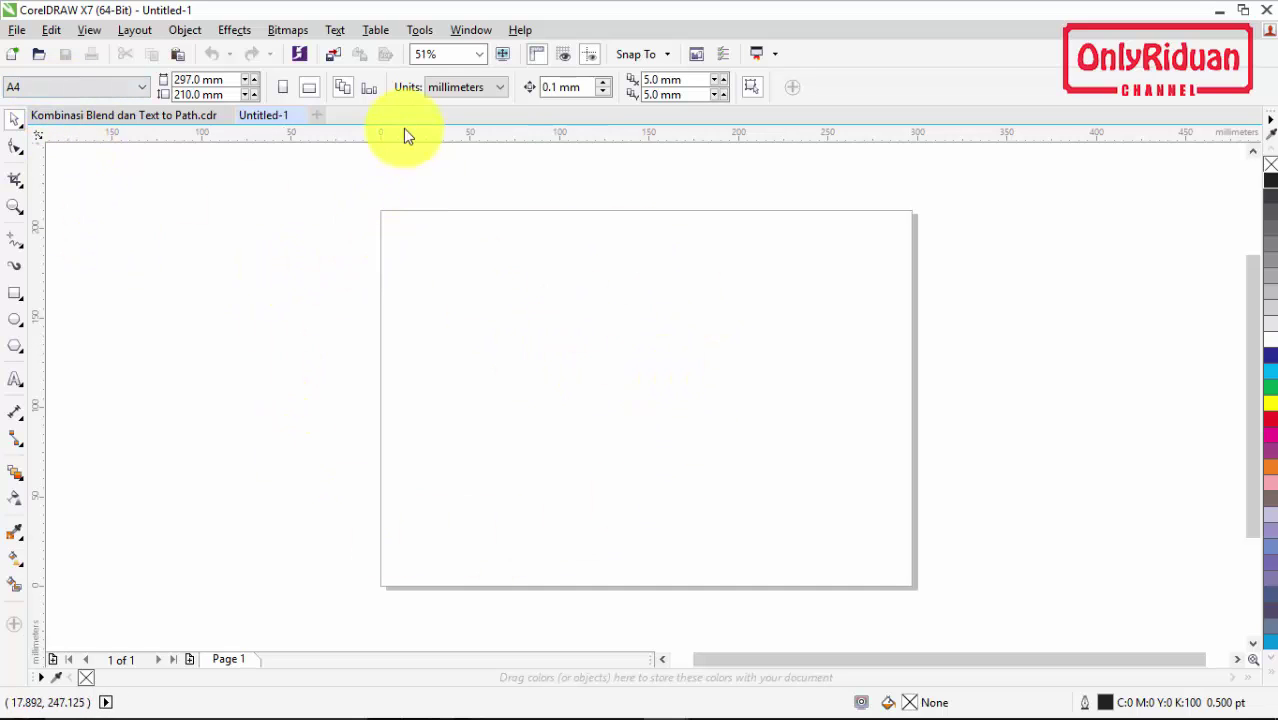
Step: Set the document units to centimeters and draw a circle about 11.15 cm across on the page
click(468, 90)
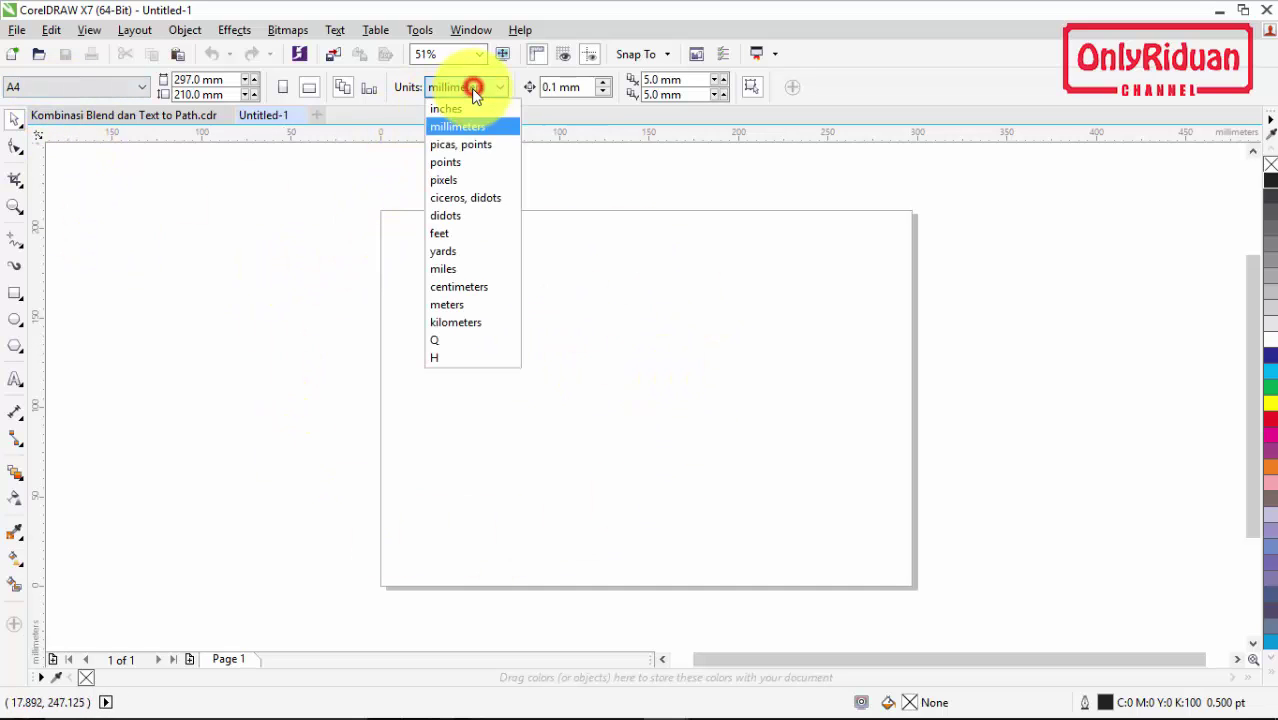
click(472, 290)
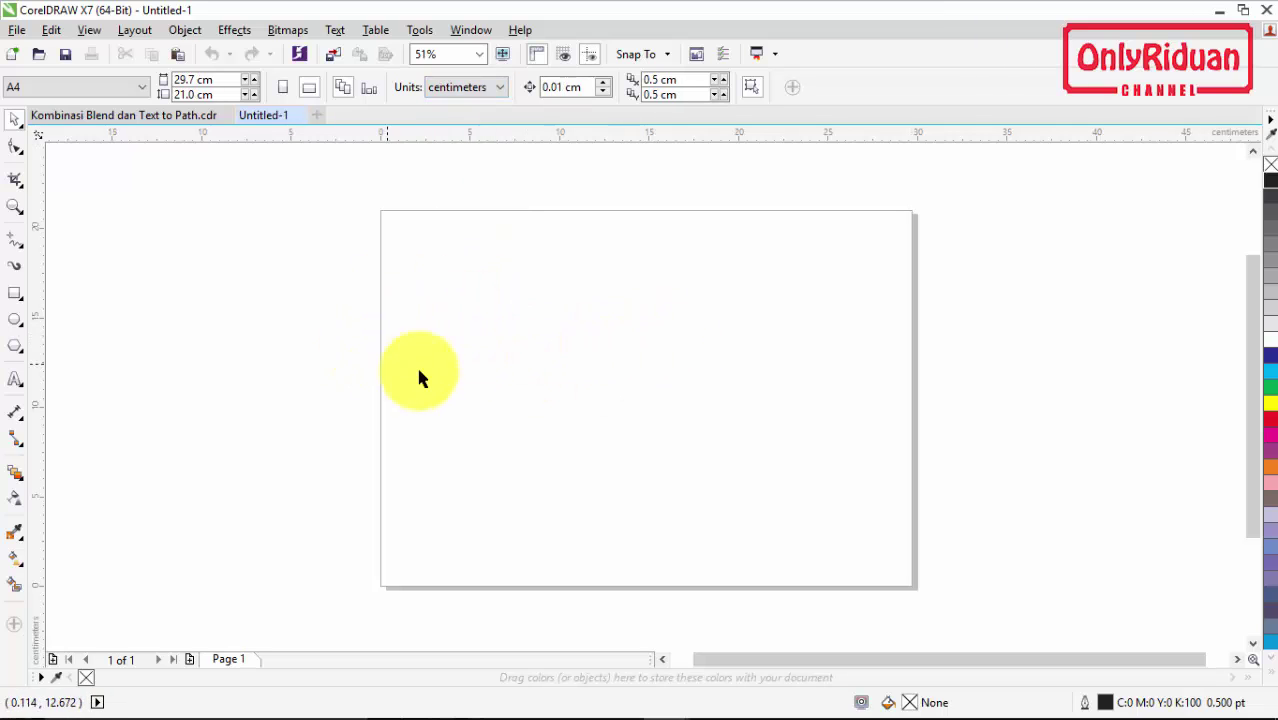
click(15, 319)
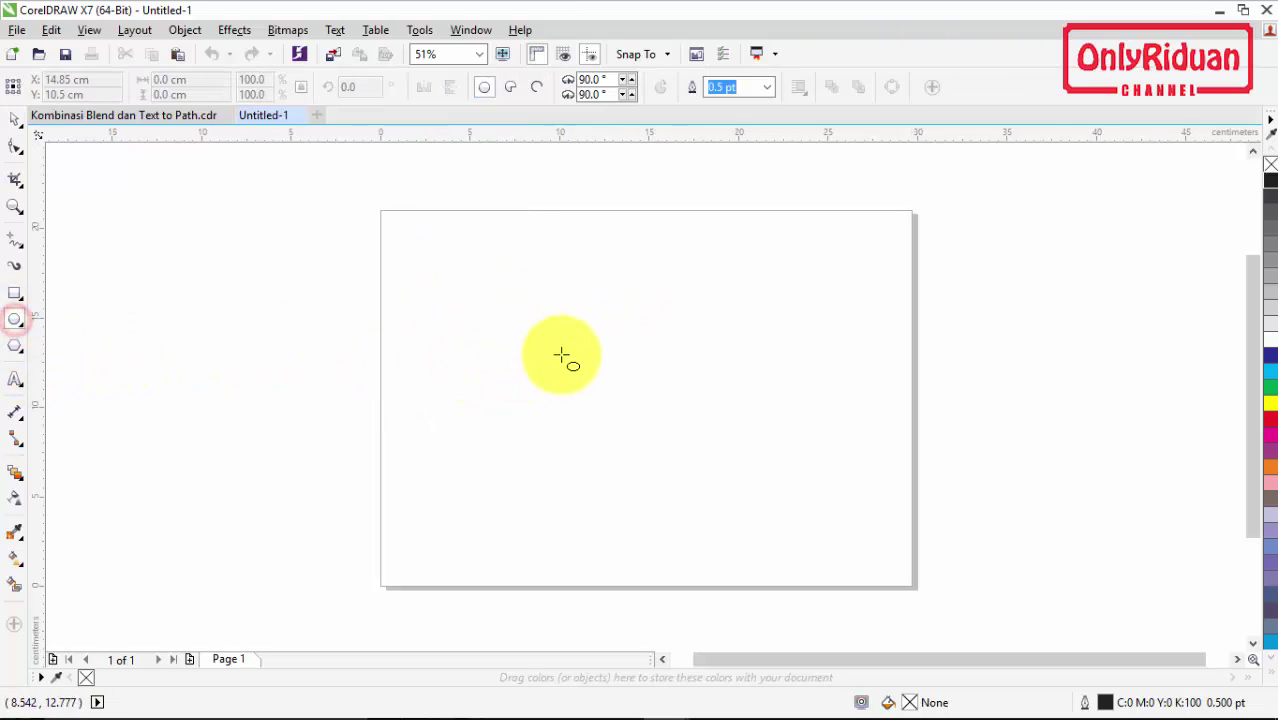
drag(505, 322, 705, 522)
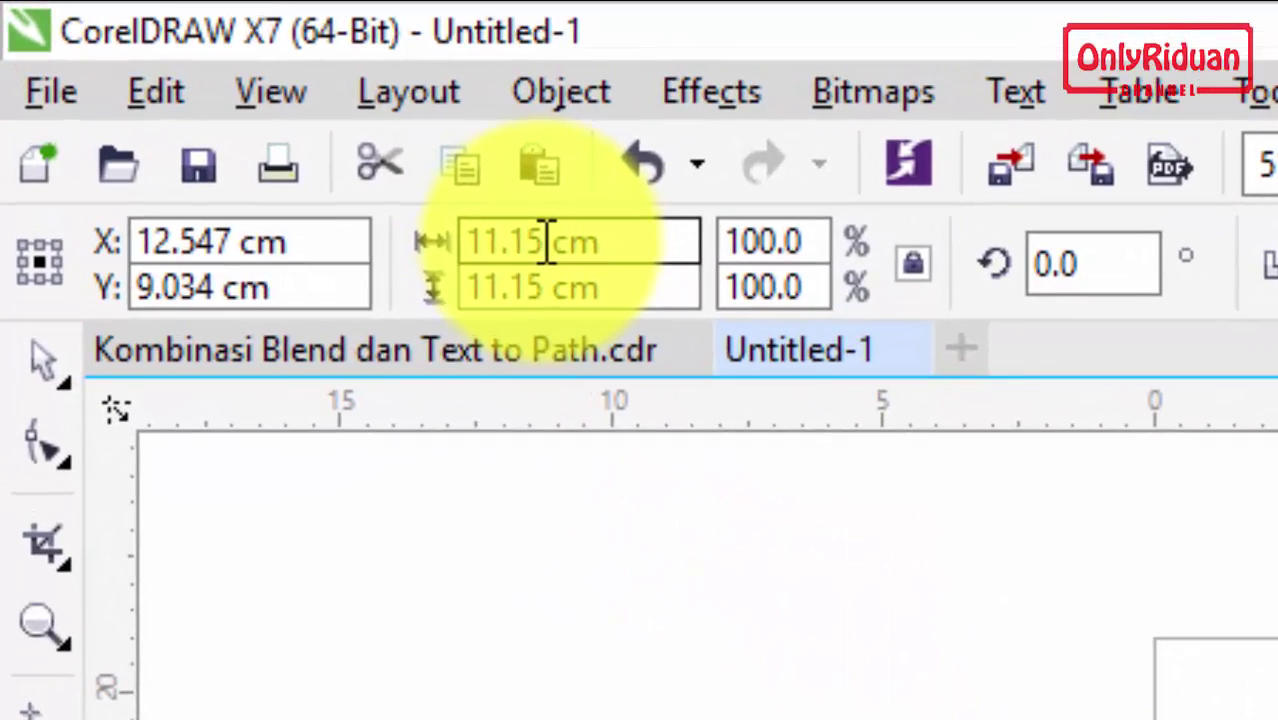
Step: Resize the circle to 10 x 10 cm and move it to about the middle of the page
double_click(540, 242)
text(10)
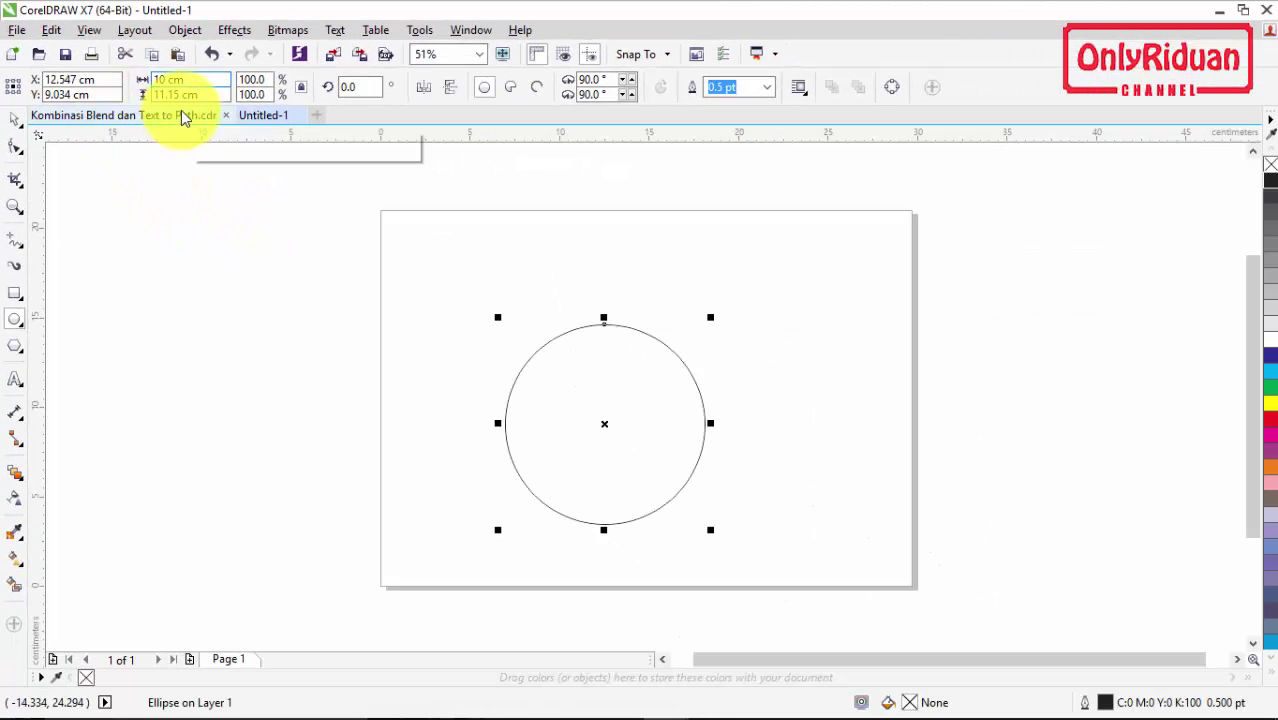
key(Return)
drag(603, 423, 638, 392)
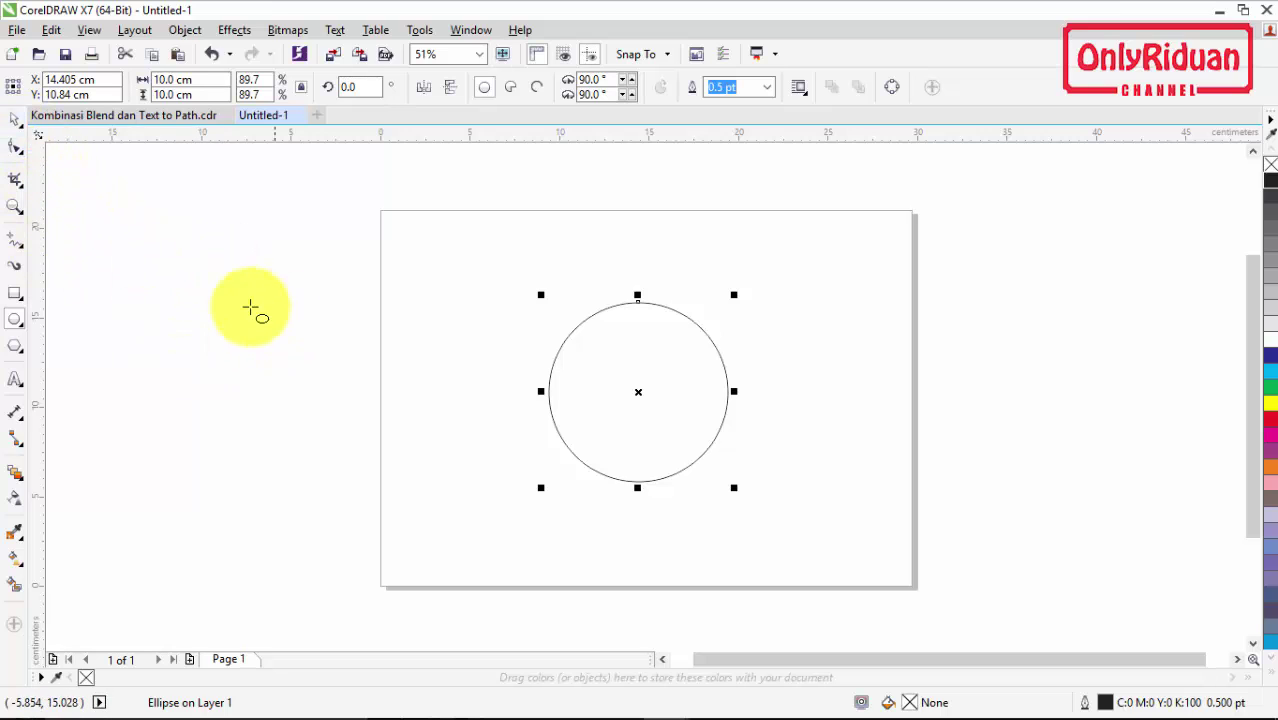
Step: Start a text on the circle's outline at its topmost point and set the font to BadaBoom BB
click(15, 382)
click(62, 378)
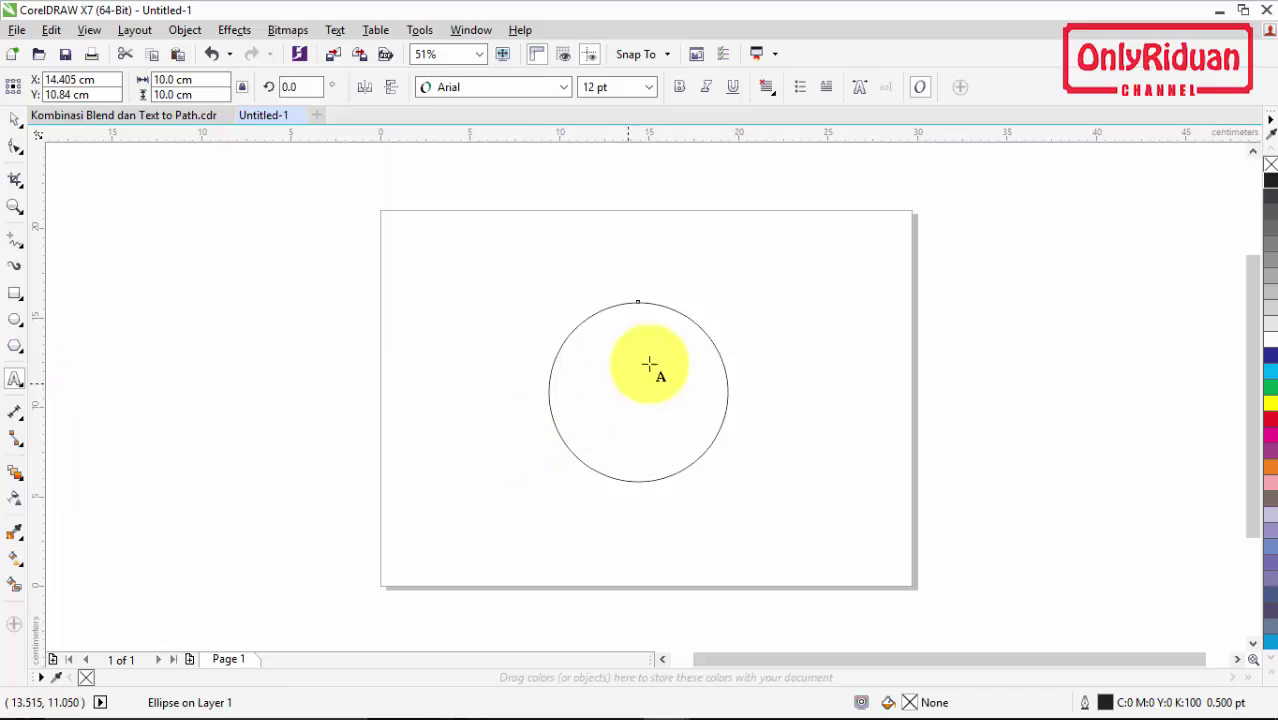
scroll(650, 304, up, 2)
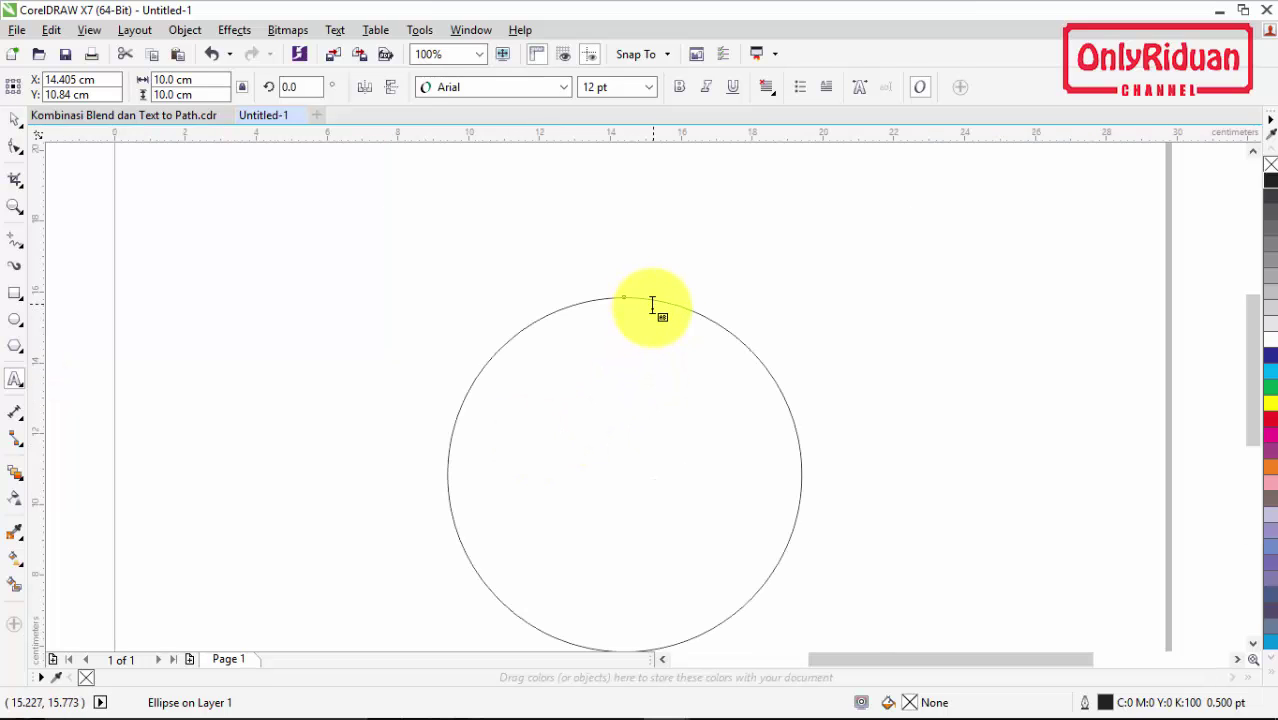
scroll(652, 304, up, 2)
click(600, 286)
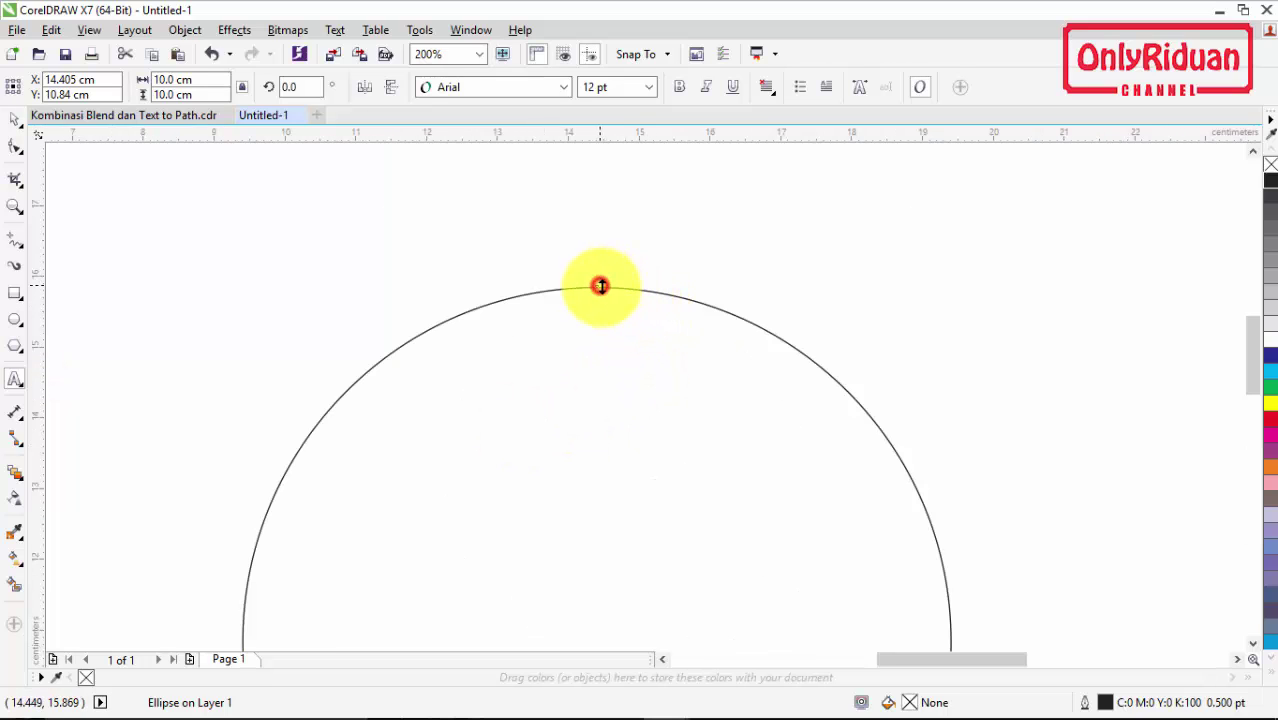
click(596, 287)
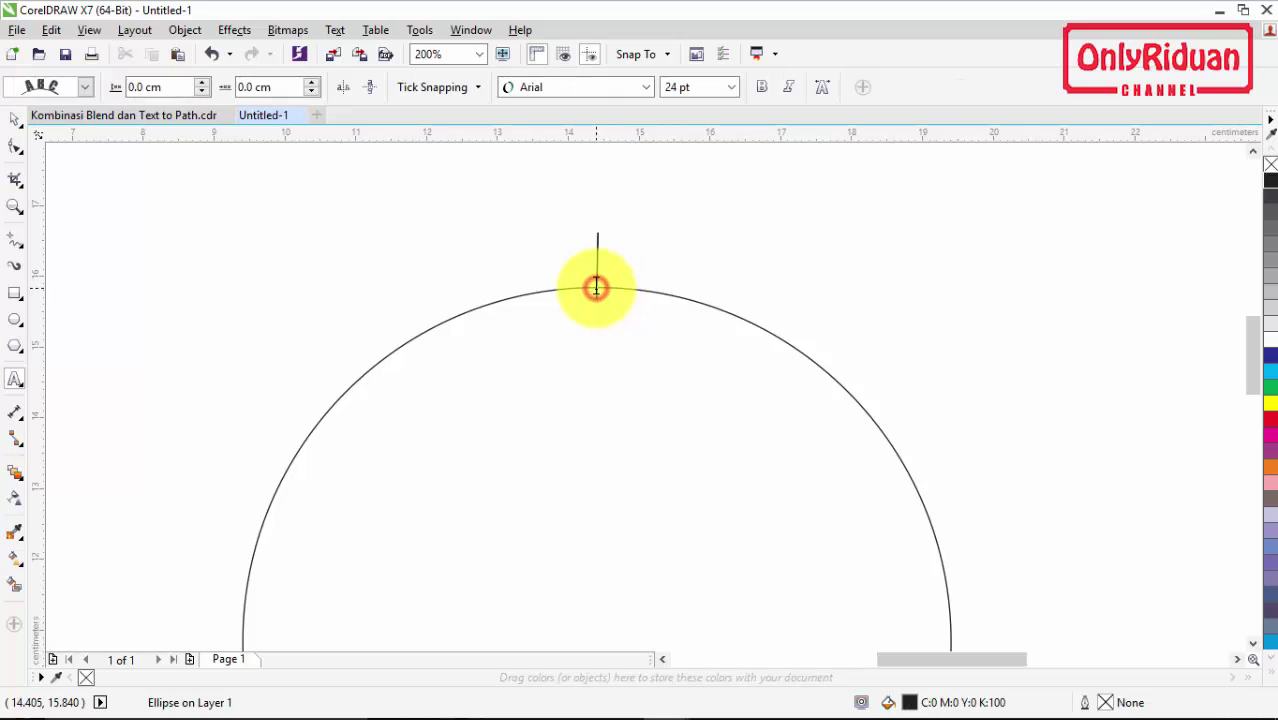
scroll(621, 279, down, 2)
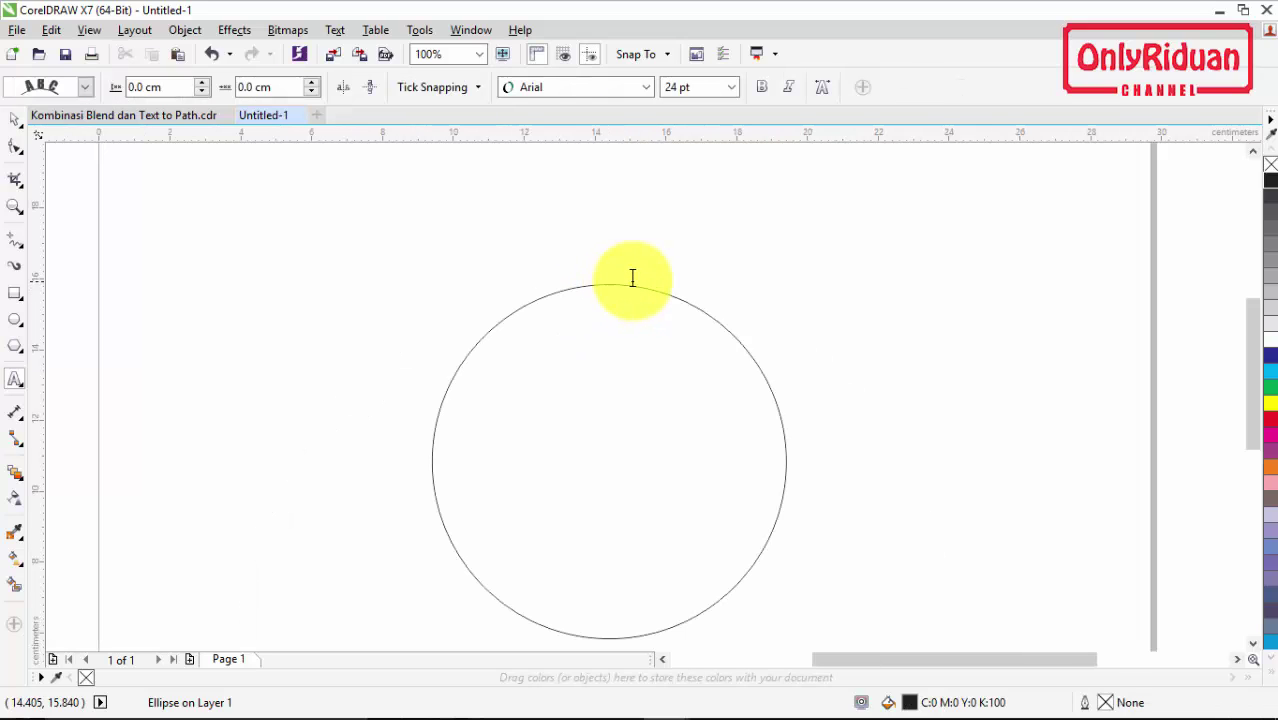
click(646, 88)
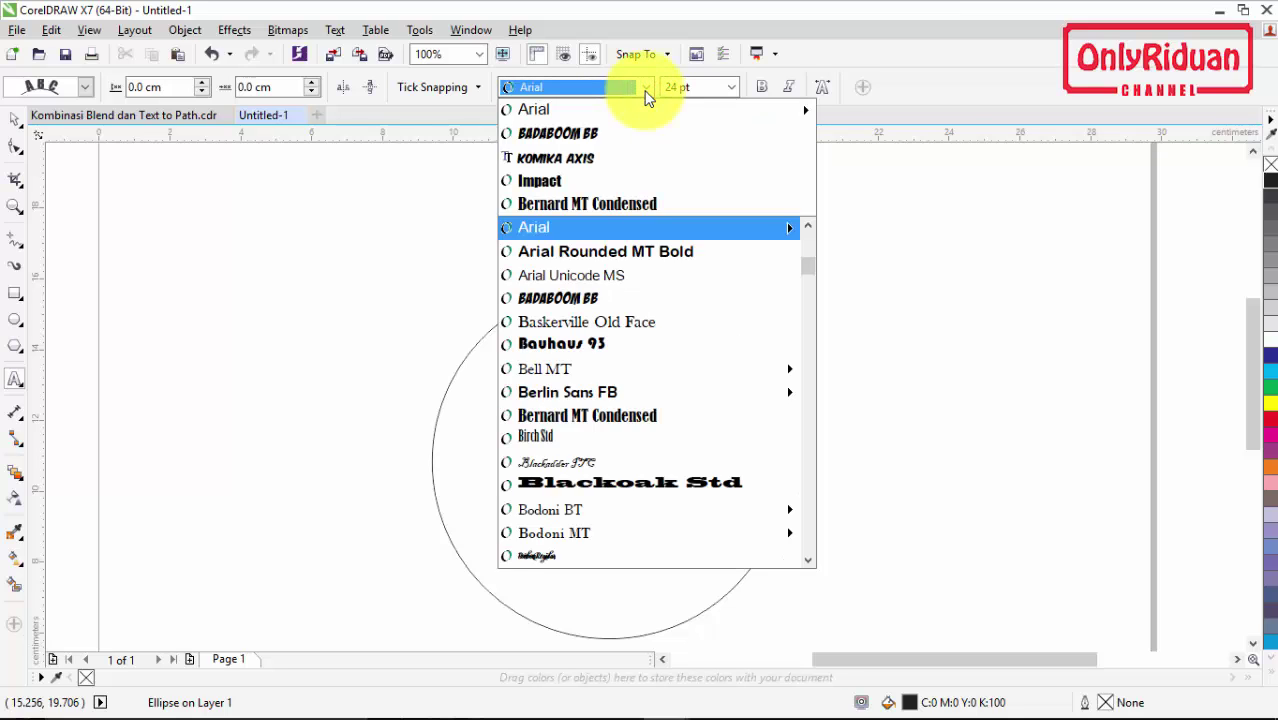
click(590, 140)
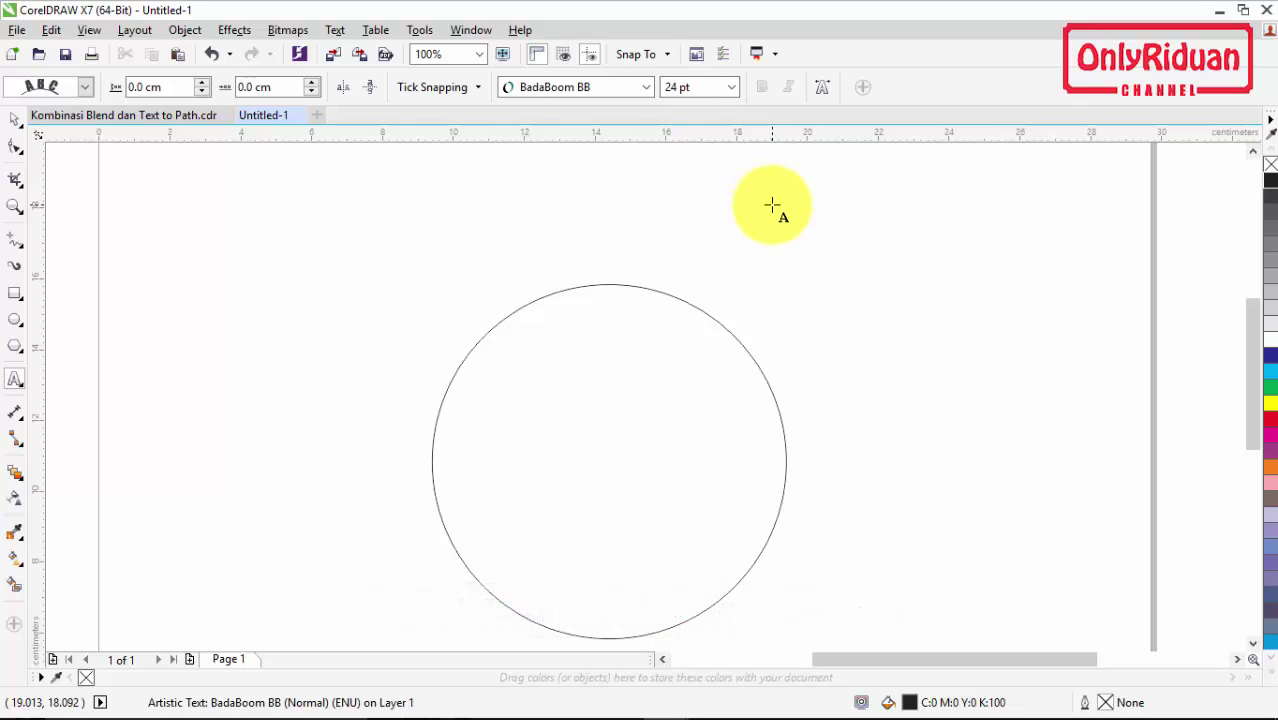
Step: Write "SAMARINDA BALIKPAPAN TENGGARONG" along the circle's outline
text(SAMARIN)
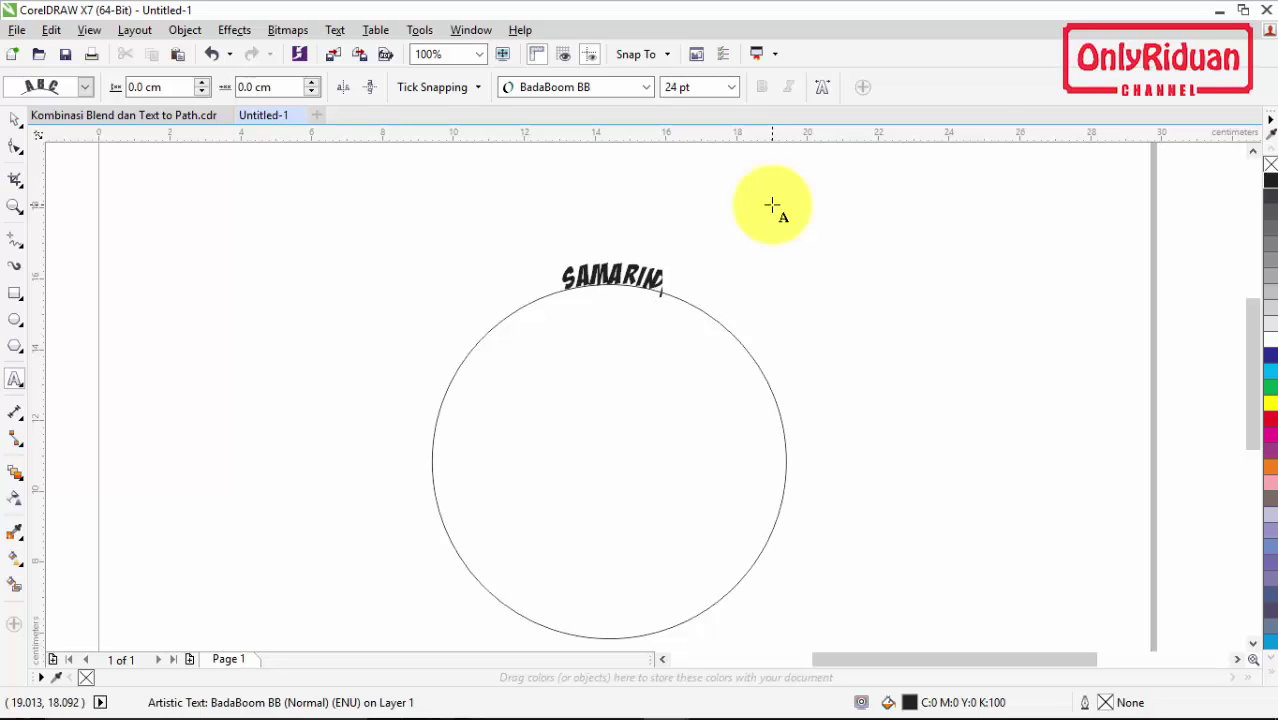
text(DA N)
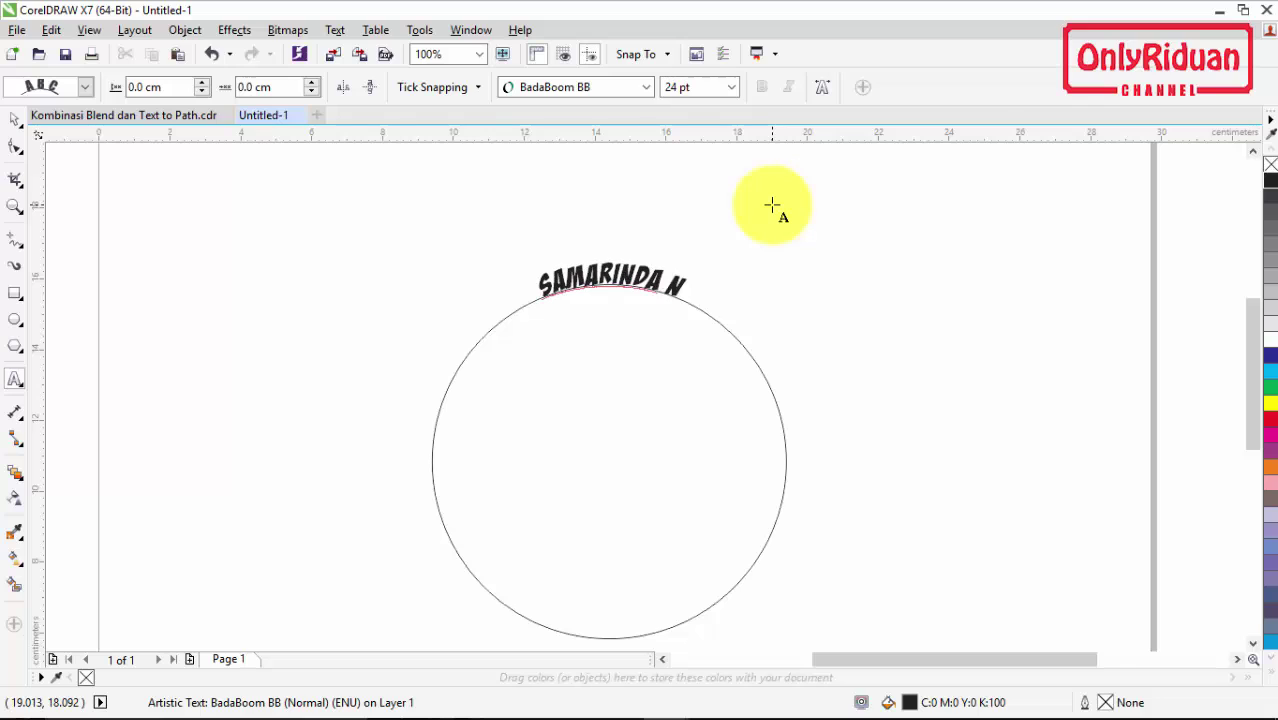
key(BackSpace)
text(BA:)
key(BackSpace)
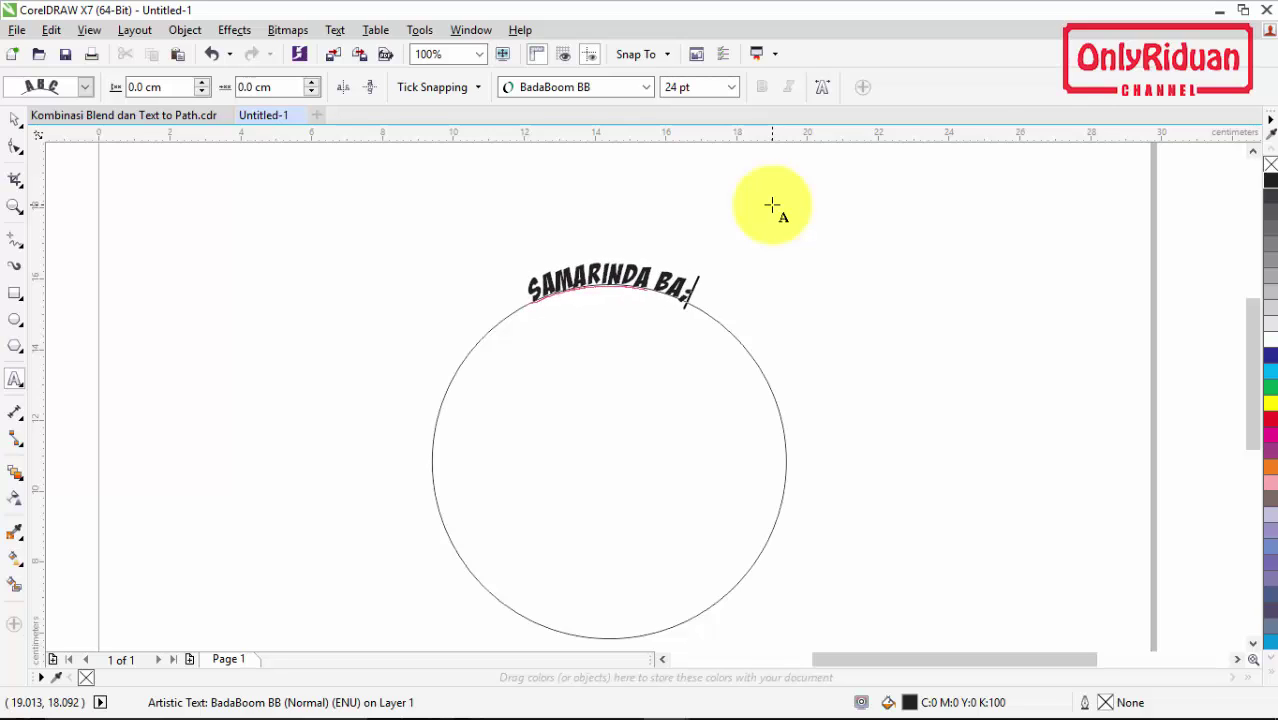
key(BackSpace)
key(BackSpace)
key(BackSpace)
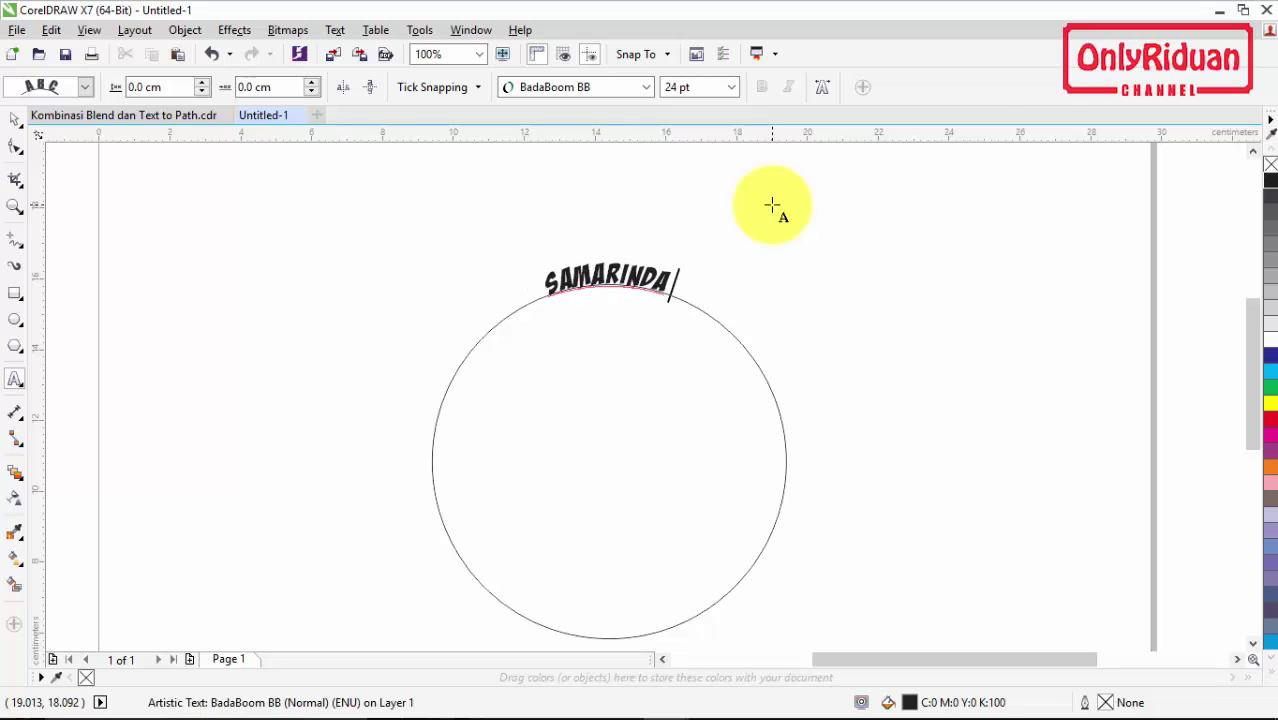
text(BALIKP)
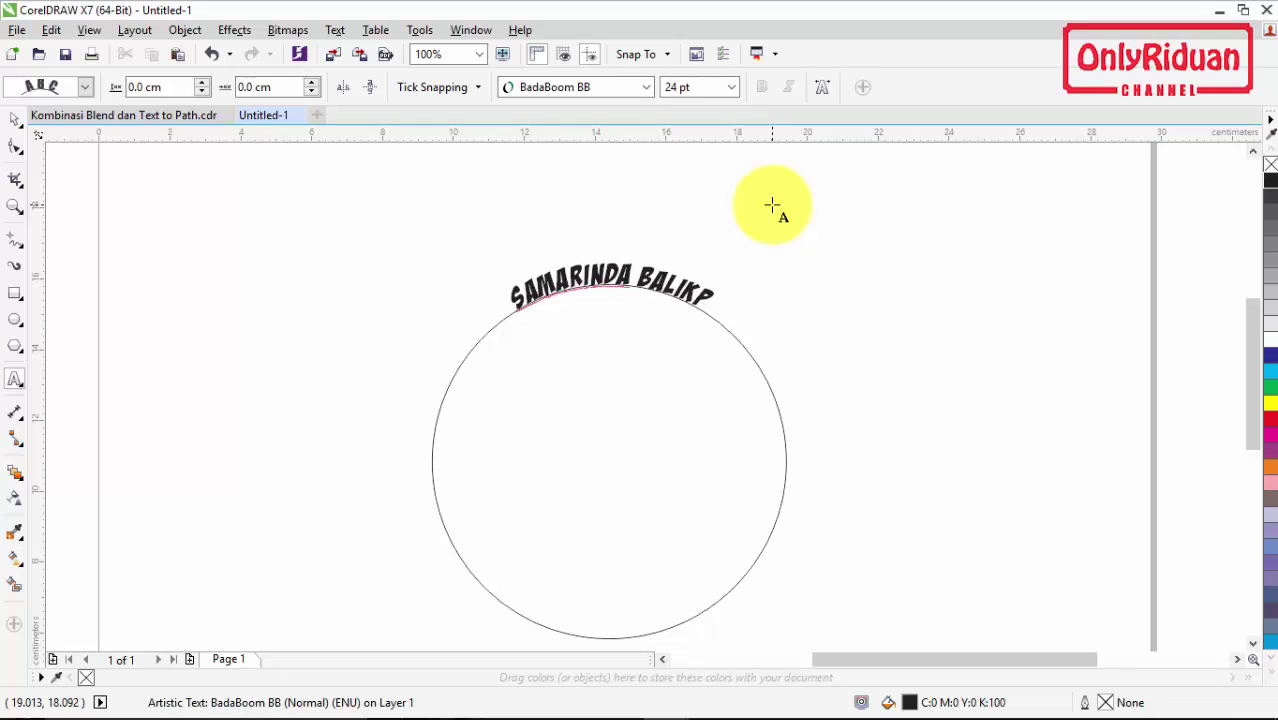
text(APAN TE)
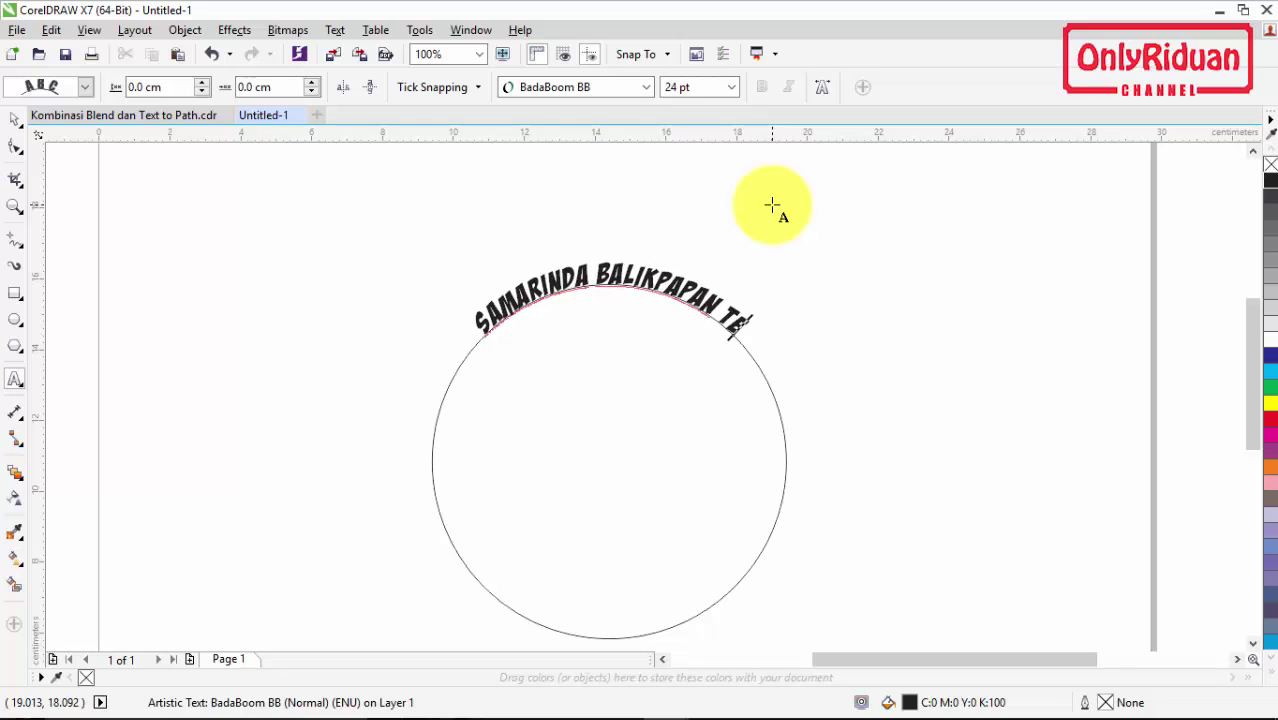
text(NGGARON)
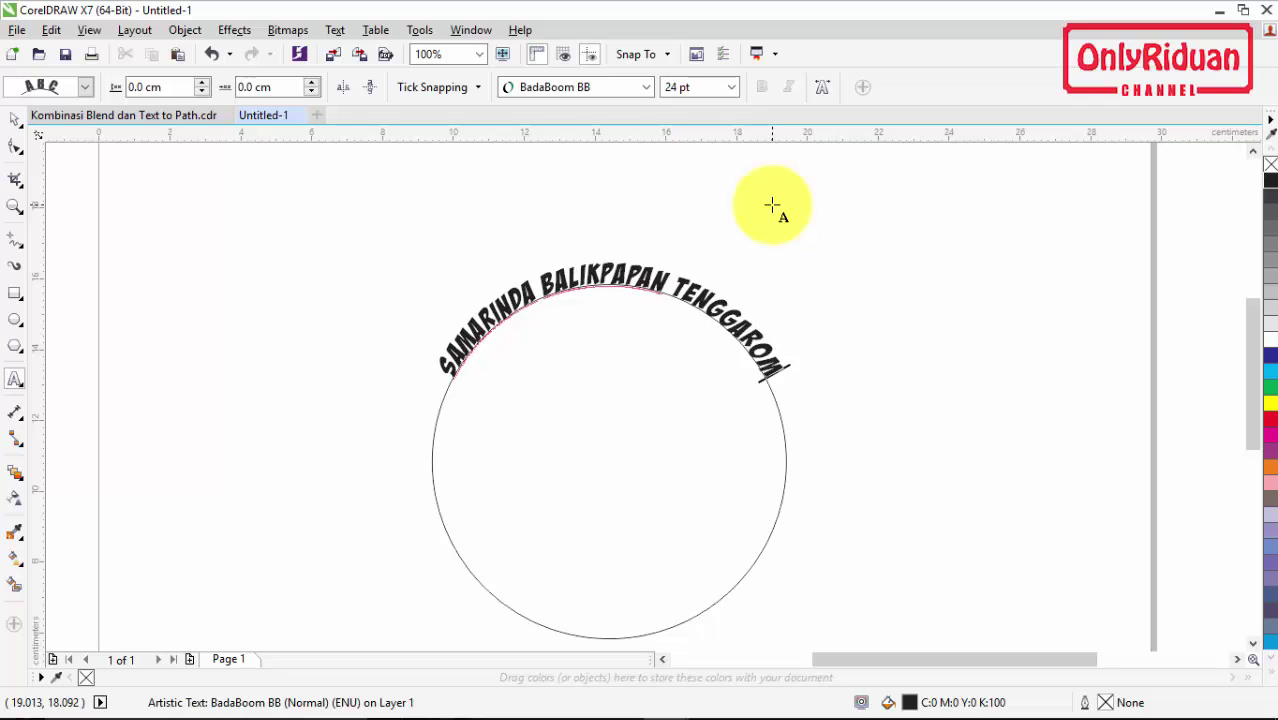
text(G)
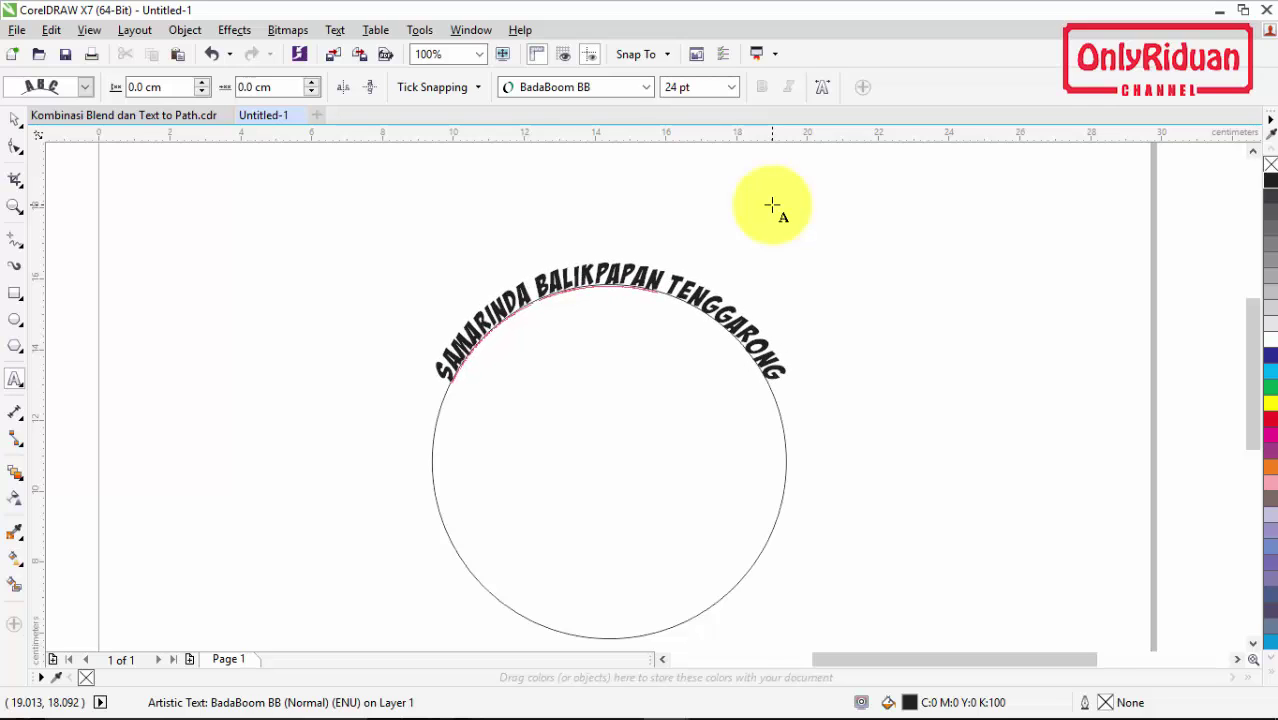
Step: Continue the text along the circle's outline with "BERAU PONTIANAK PALANGKARAYA" after TENGGARONG
text( BERAU)
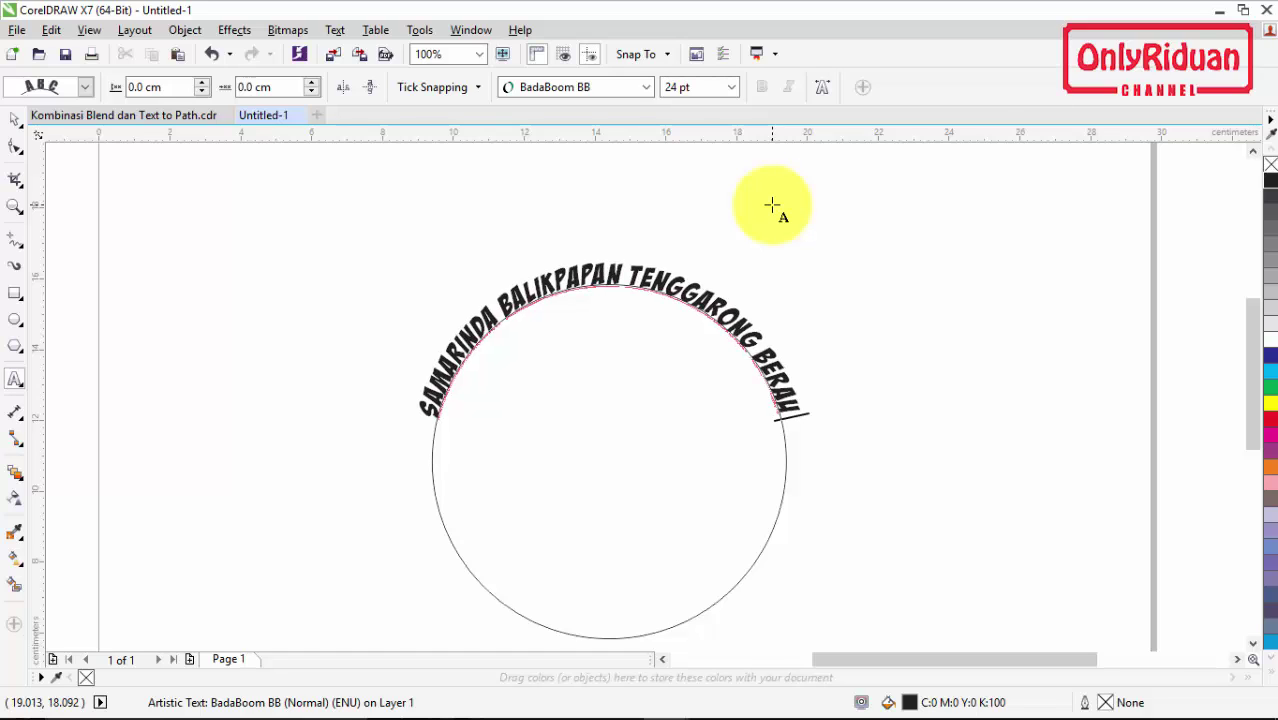
text( PONTA)
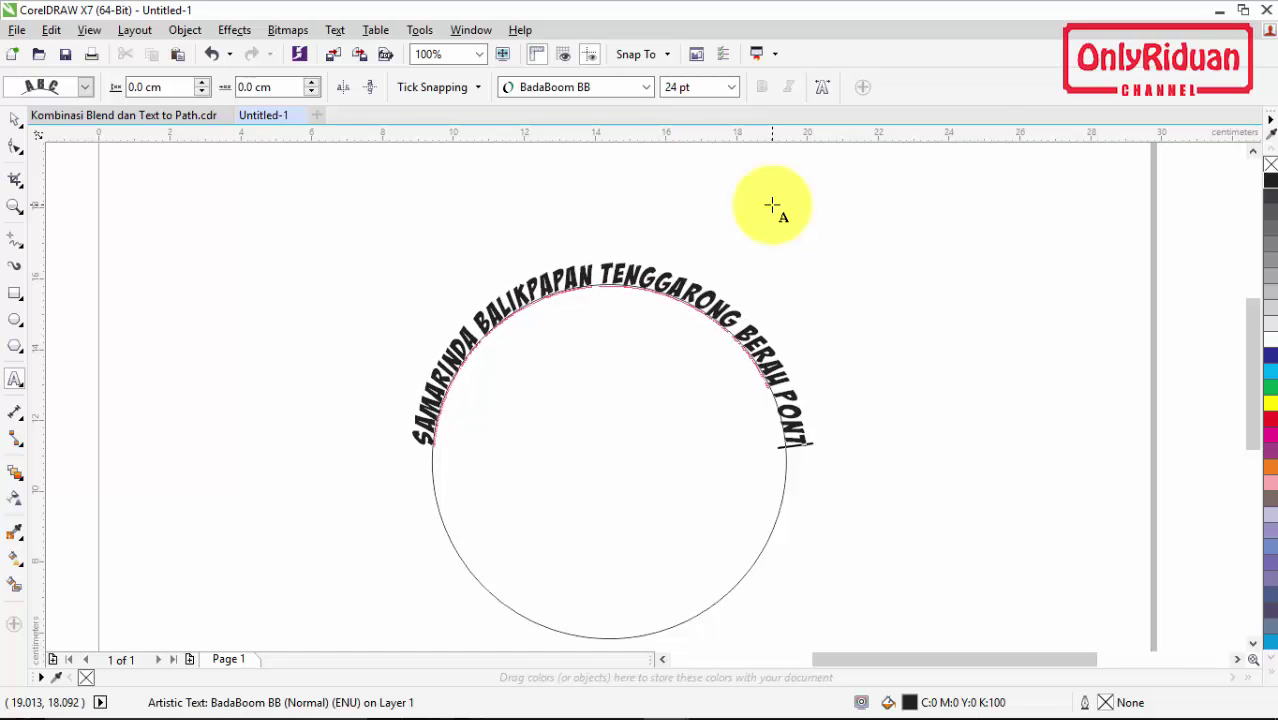
text(A)
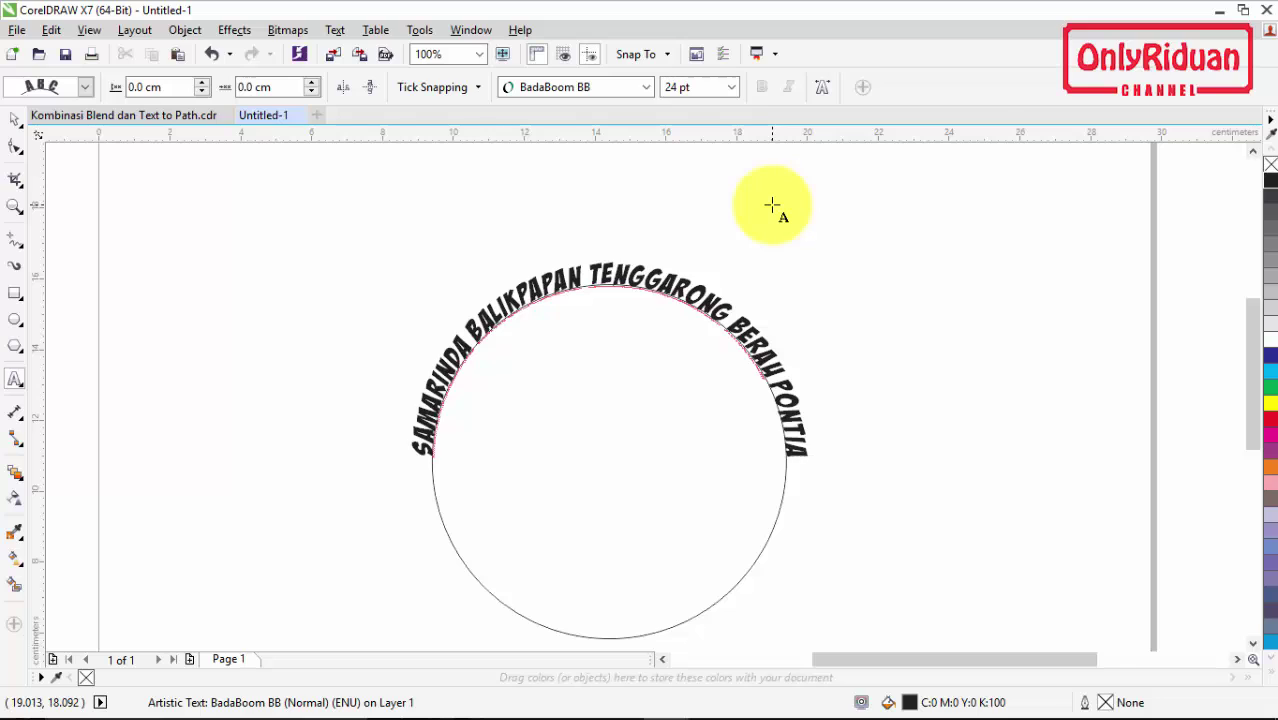
text(NAK)
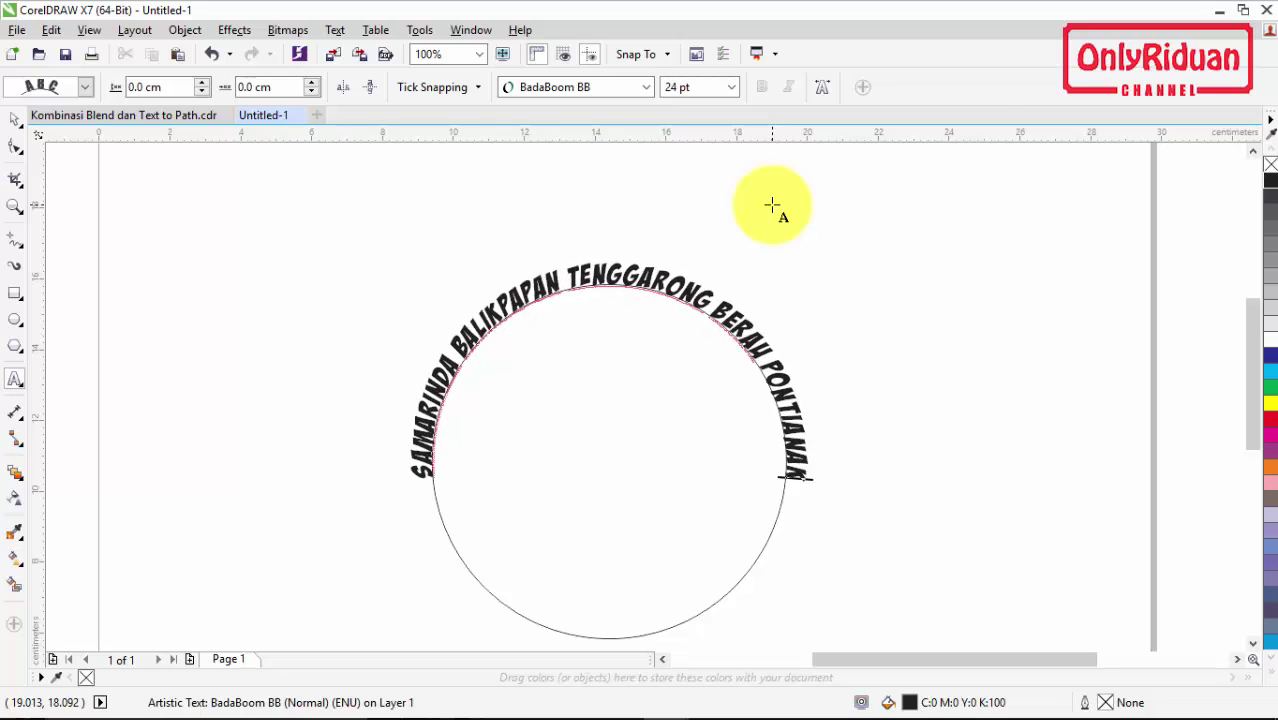
text( PALAN)
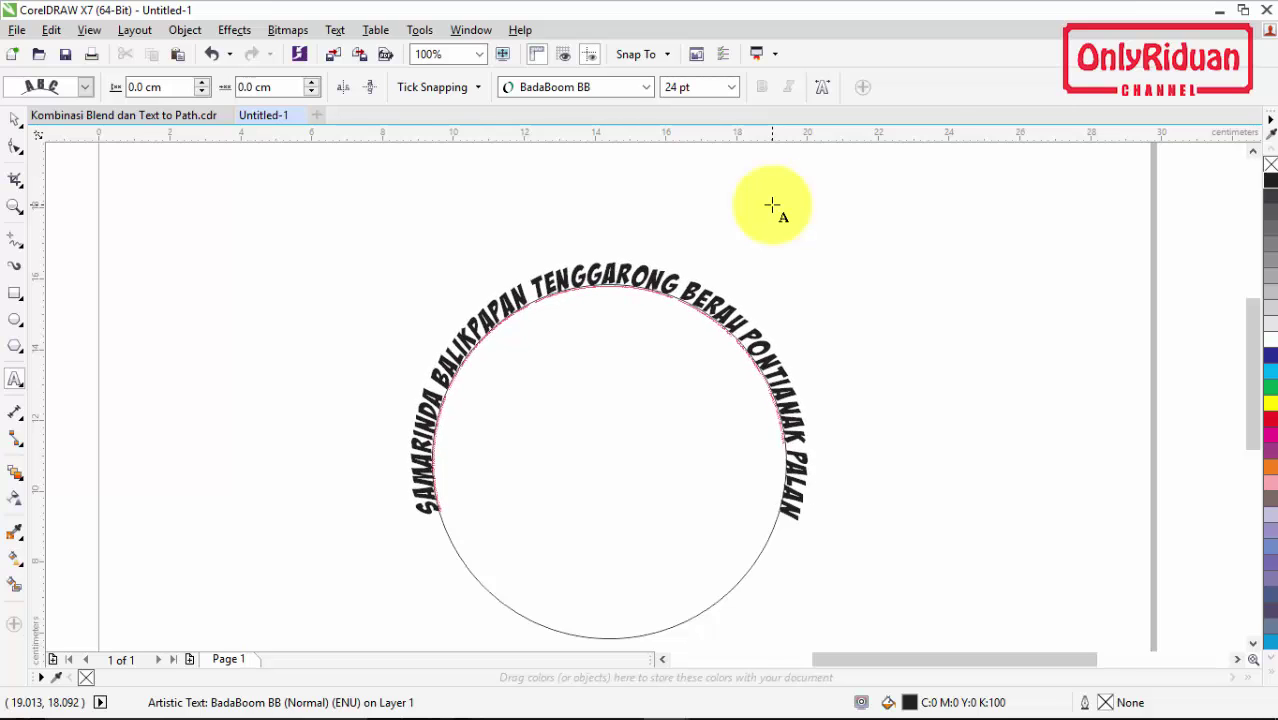
text(GKARAYA)
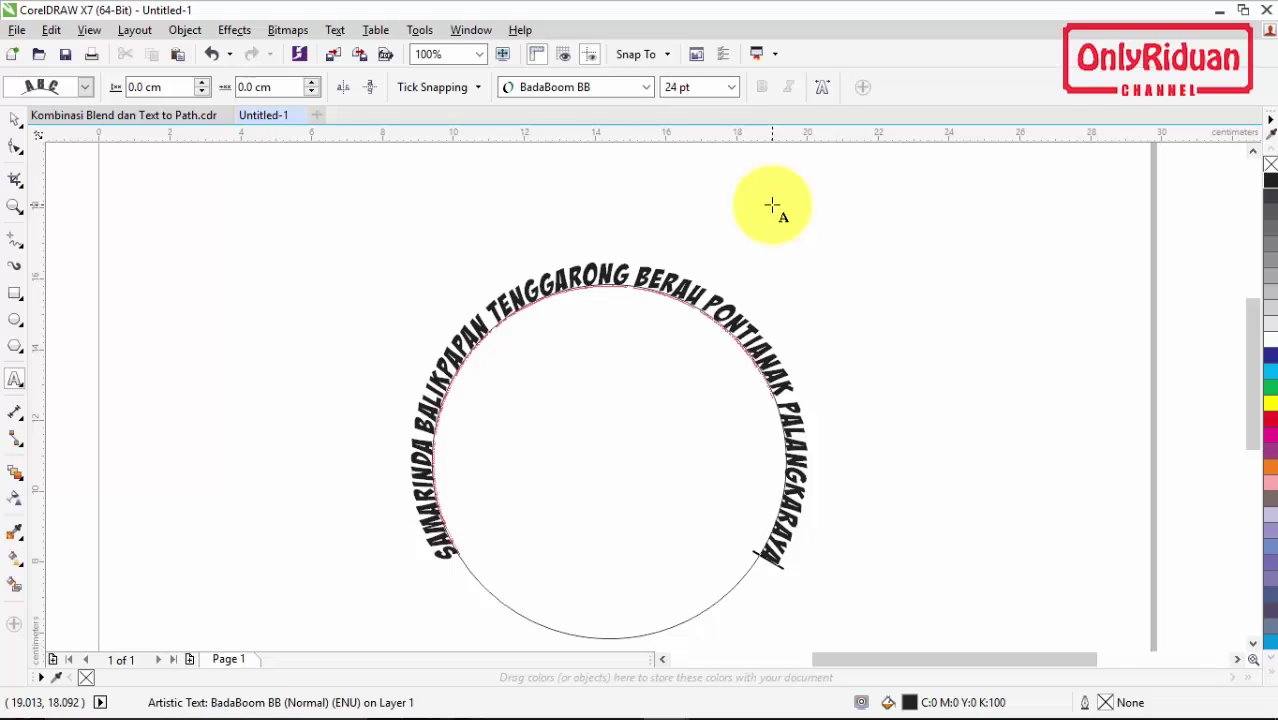
Step: Add "BULUNGAN TARAKAN BONTANG" to the end of the text on the circle
text( BA)
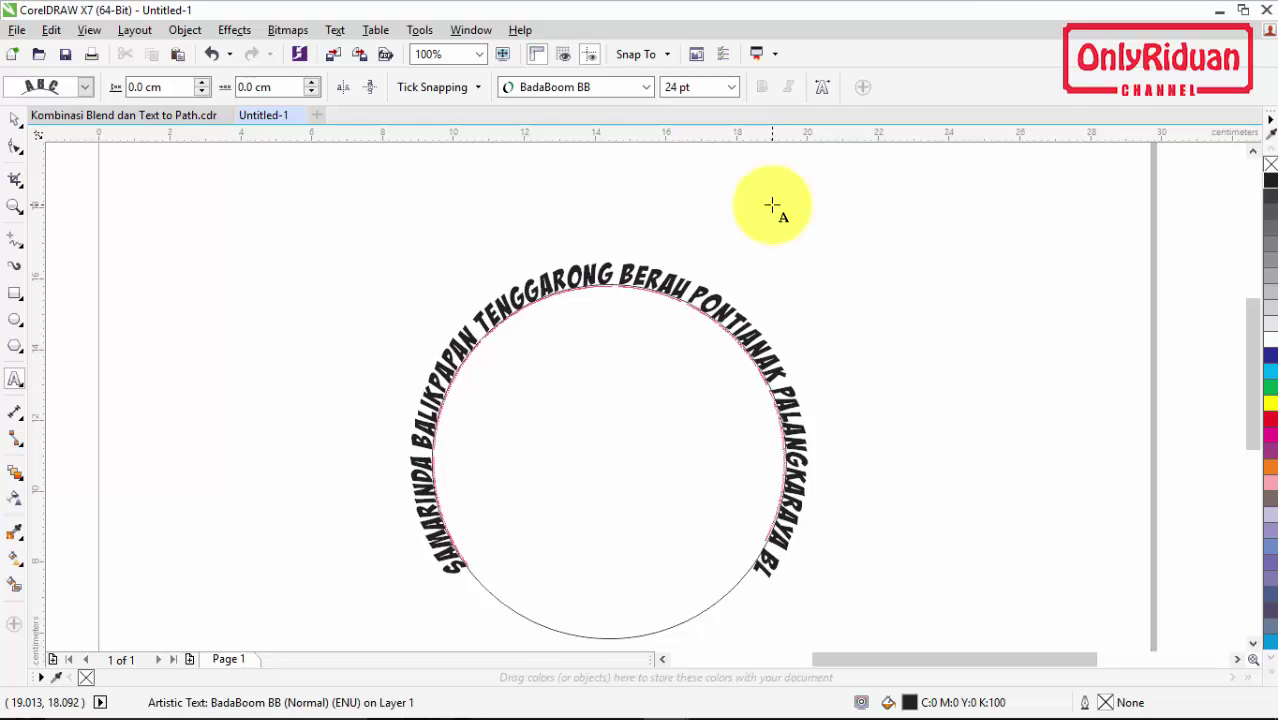
text(LUNG)
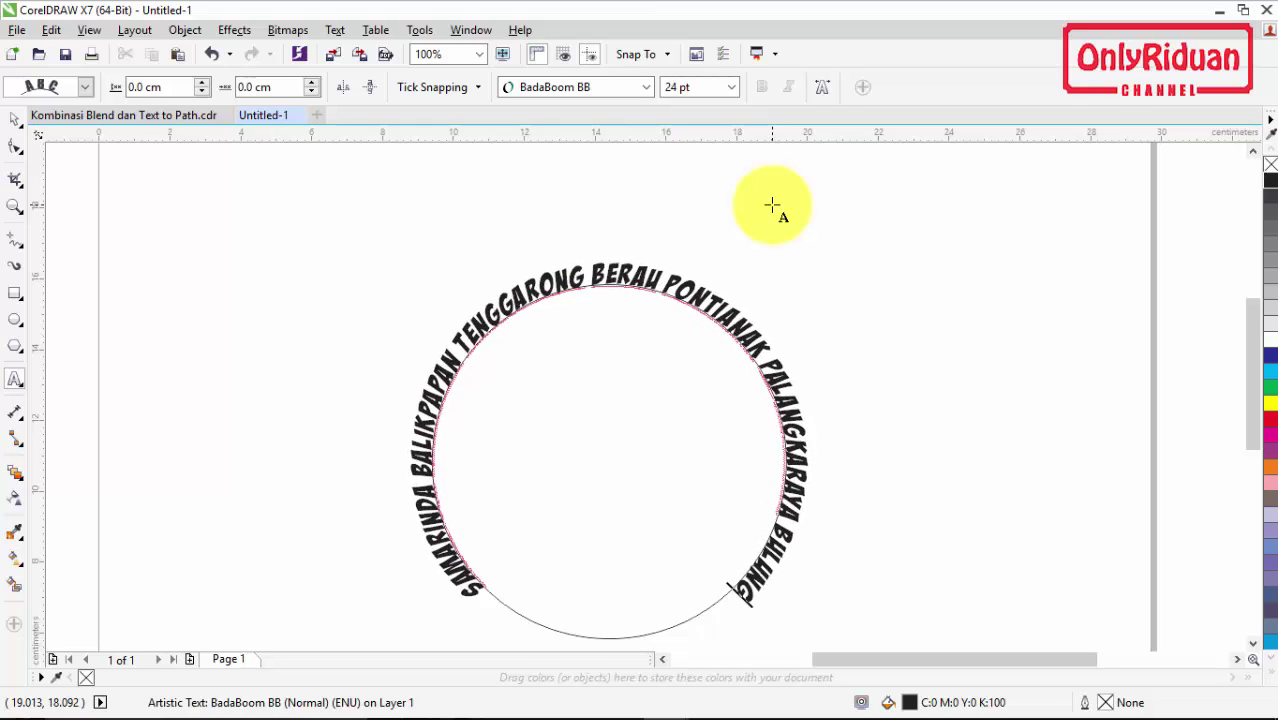
text(AN)
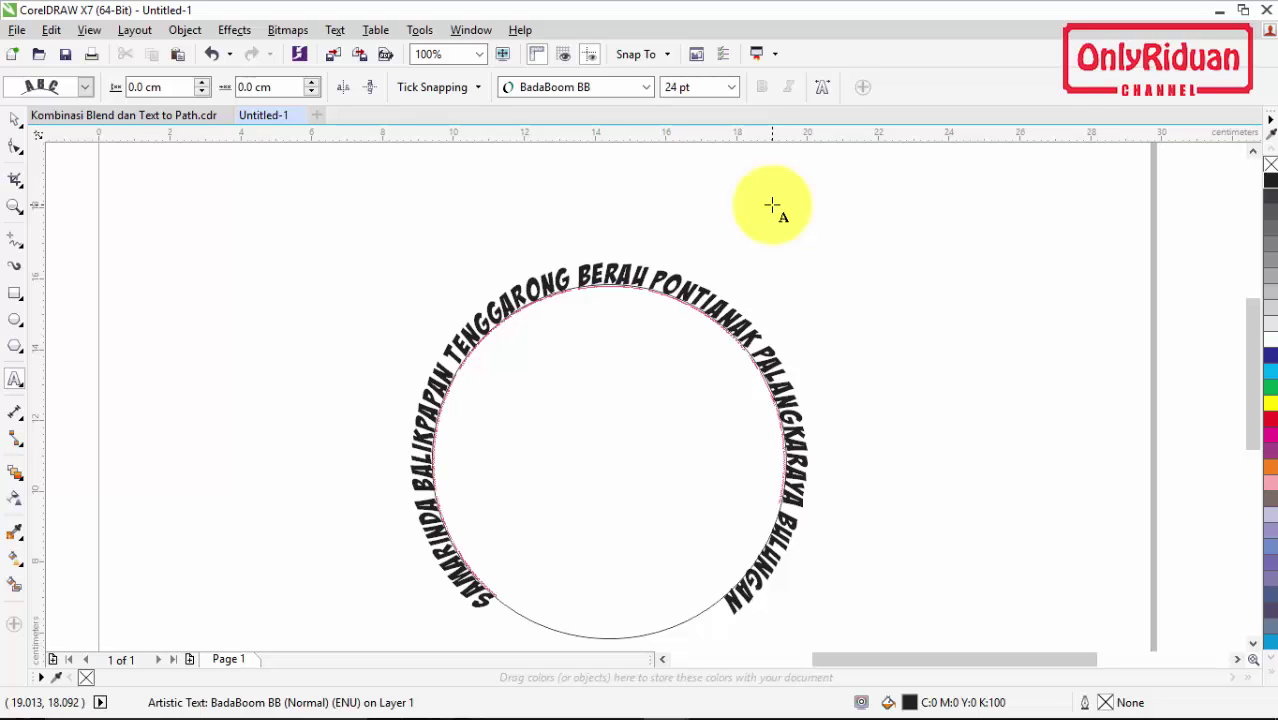
text( T)
key(BackSpace)
key(BackSpace)
text(TARAKAN)
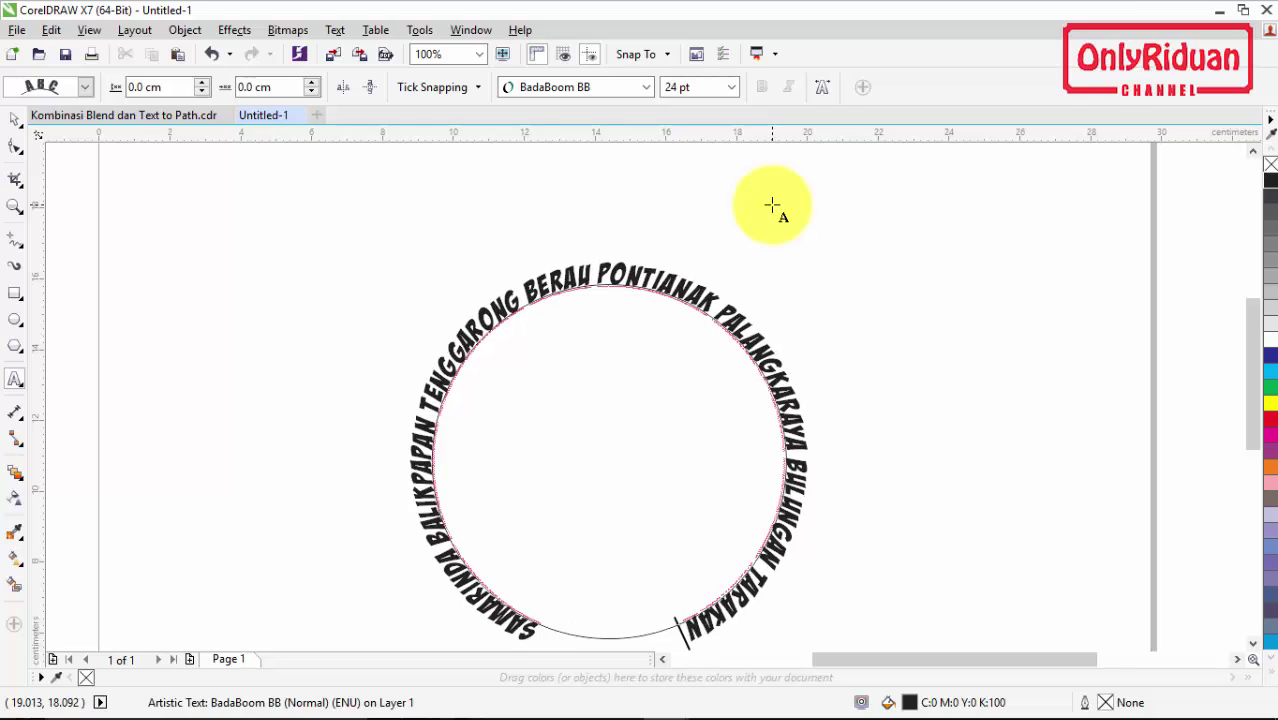
text( BONTAN)
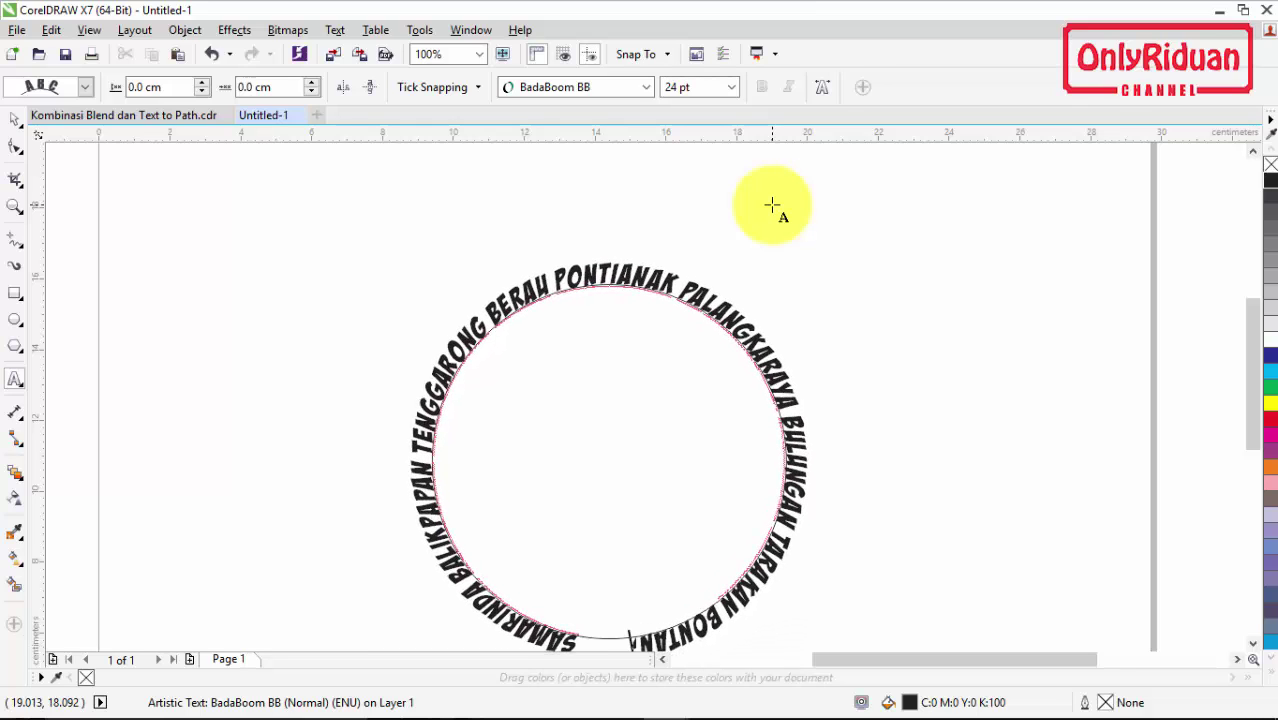
text(G)
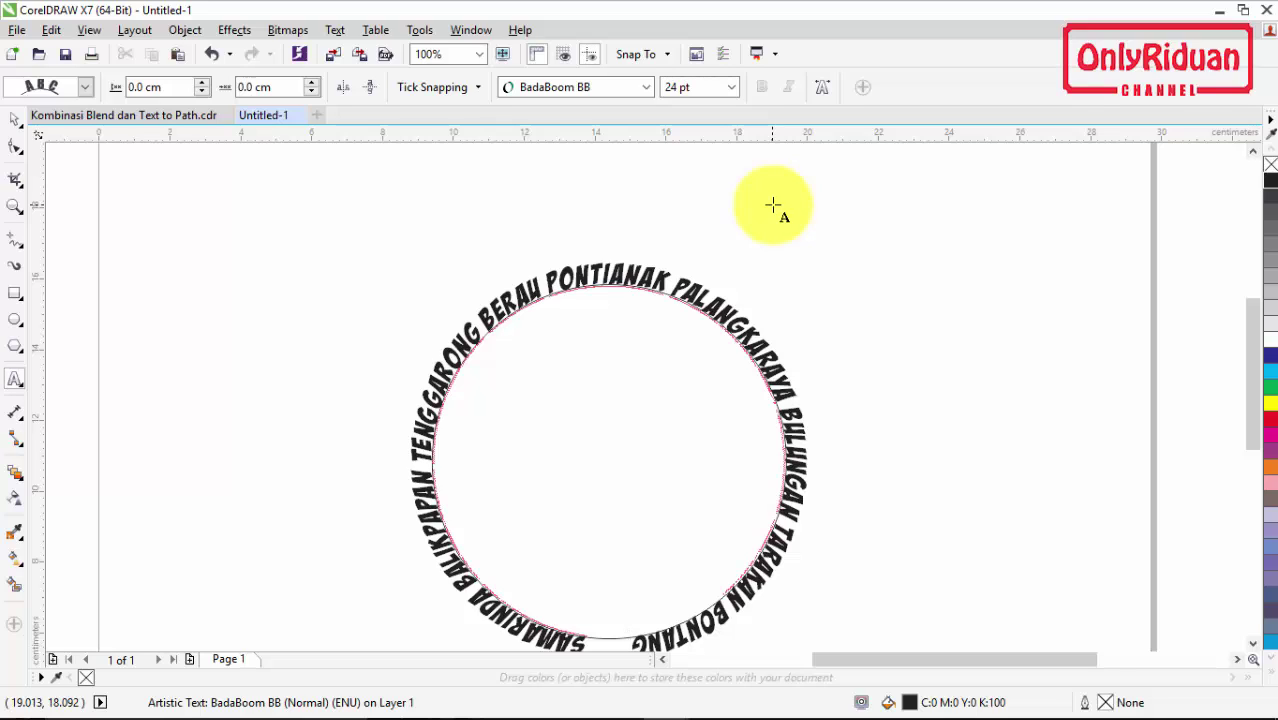
Step: Select all the text on the circle, try font sizes of 26, 25 and 24.5 pt, and settle on 24.8 pt
drag(1255, 342, 1259, 362)
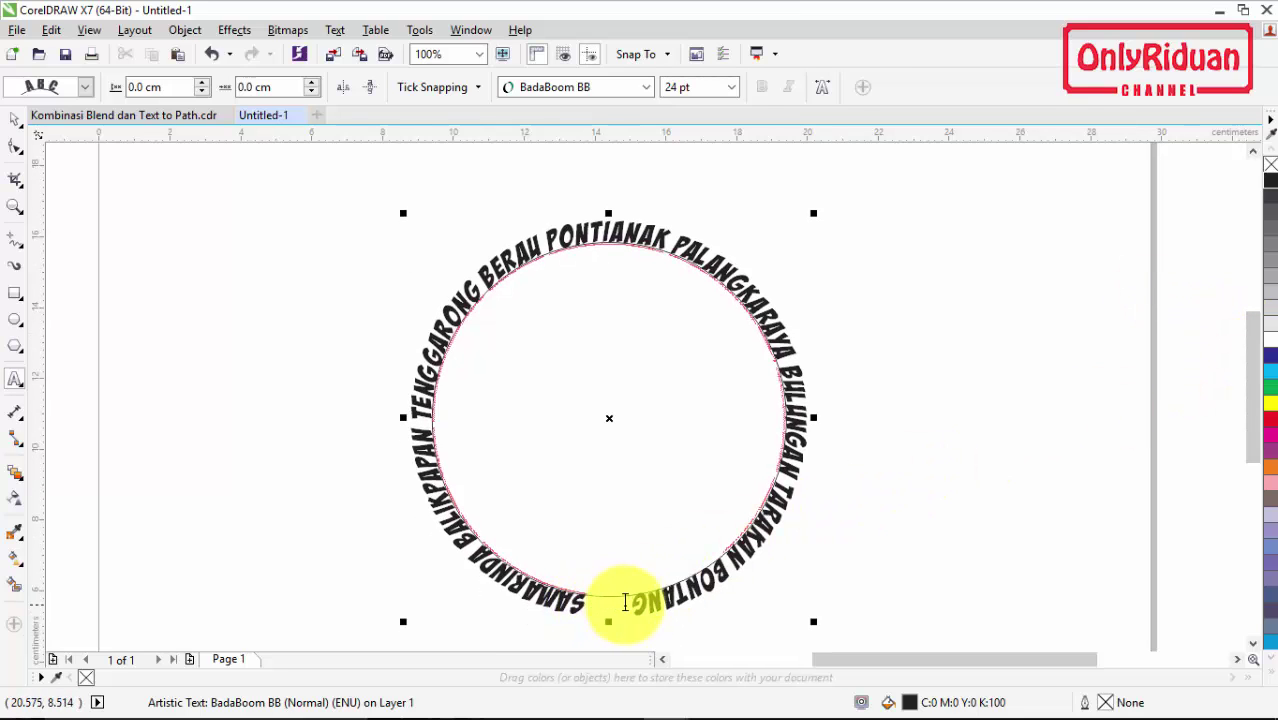
drag(625, 601, 576, 600)
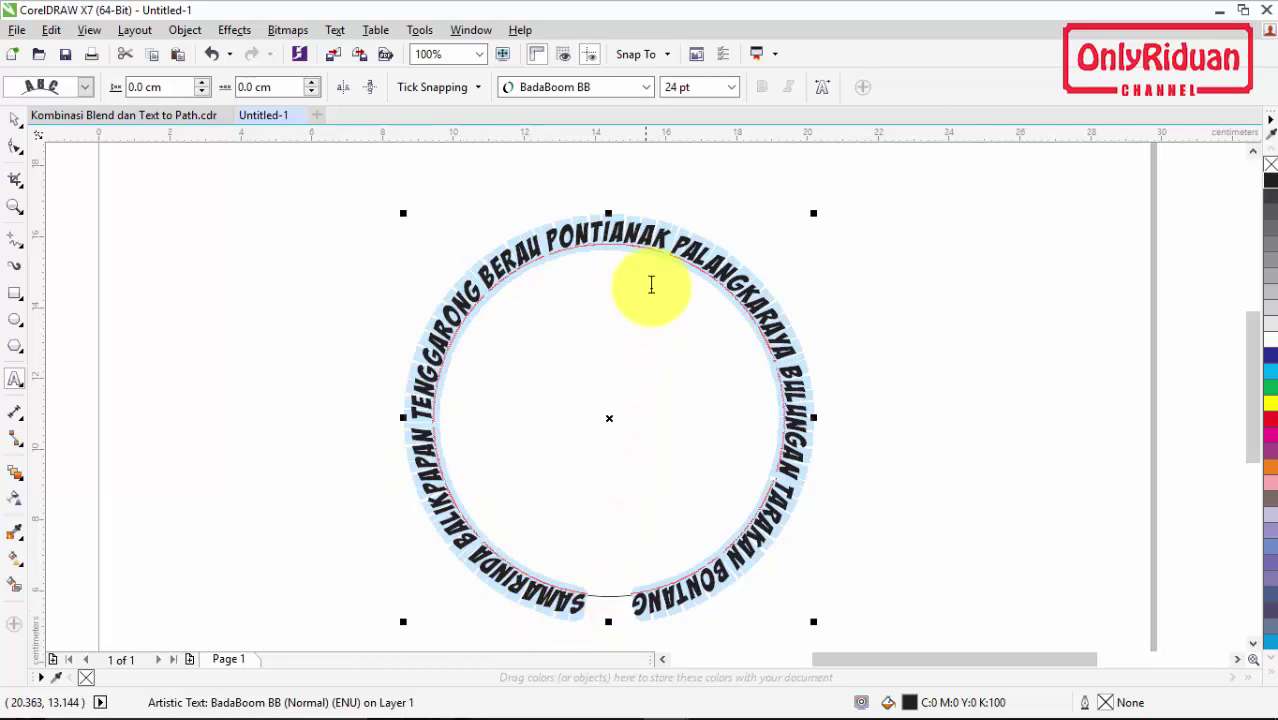
double_click(668, 87)
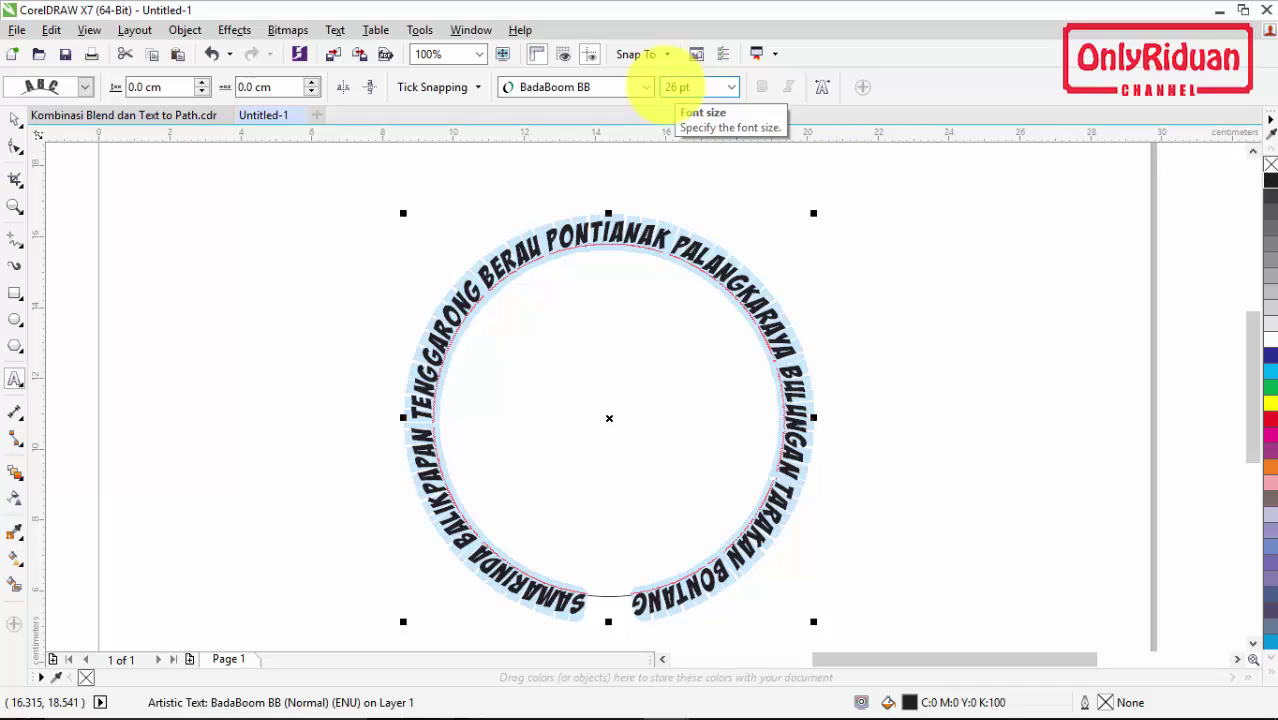
text(26)
key(Return)
triple_click(676, 87)
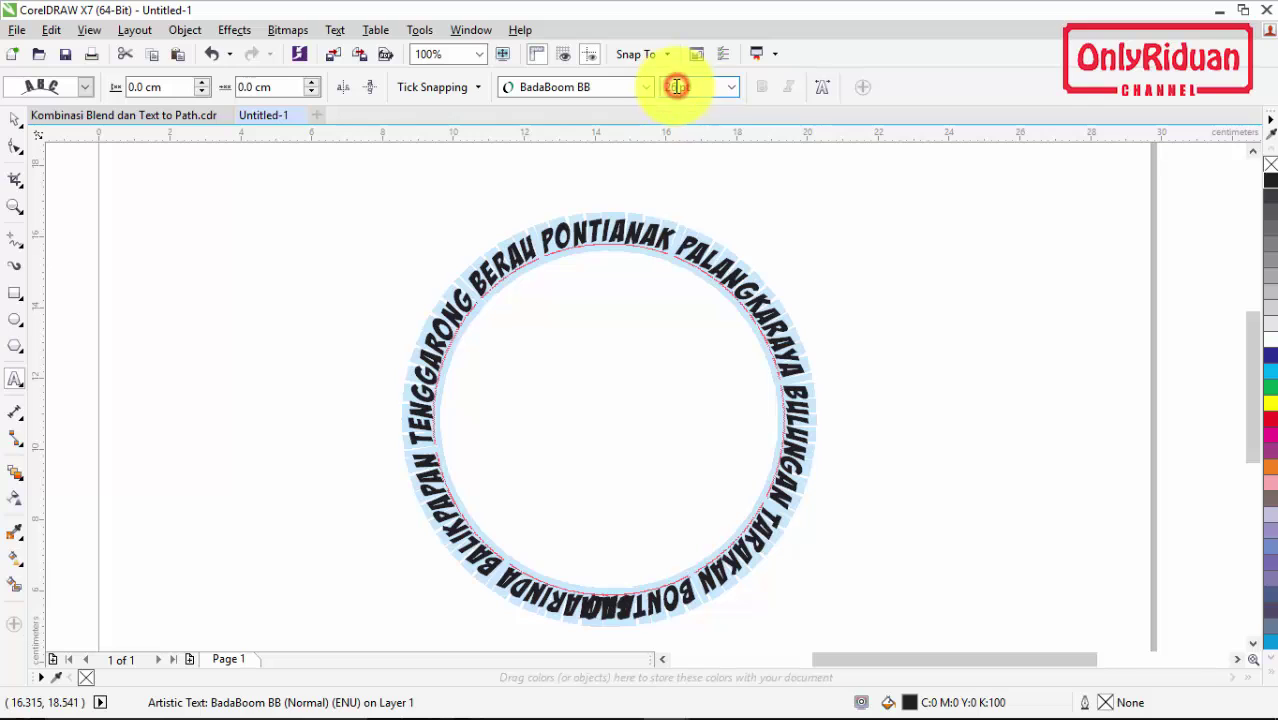
key(Return)
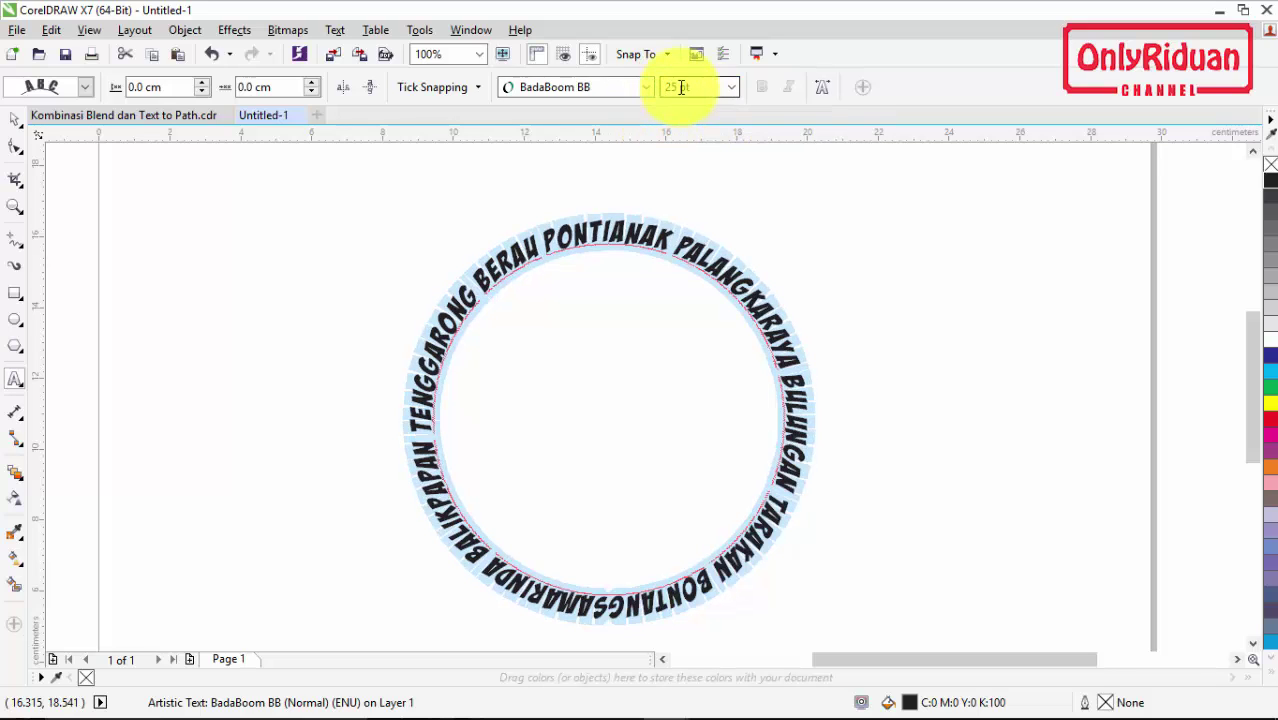
text(24)
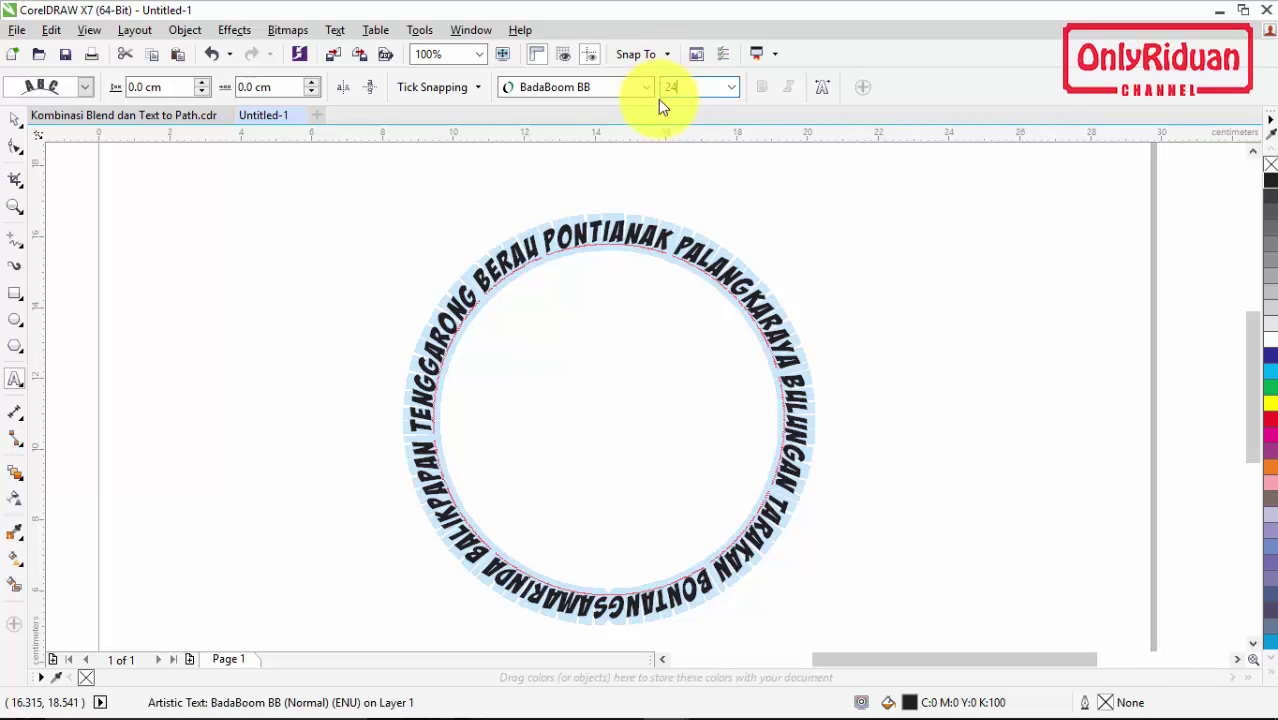
text(.5)
key(Return)
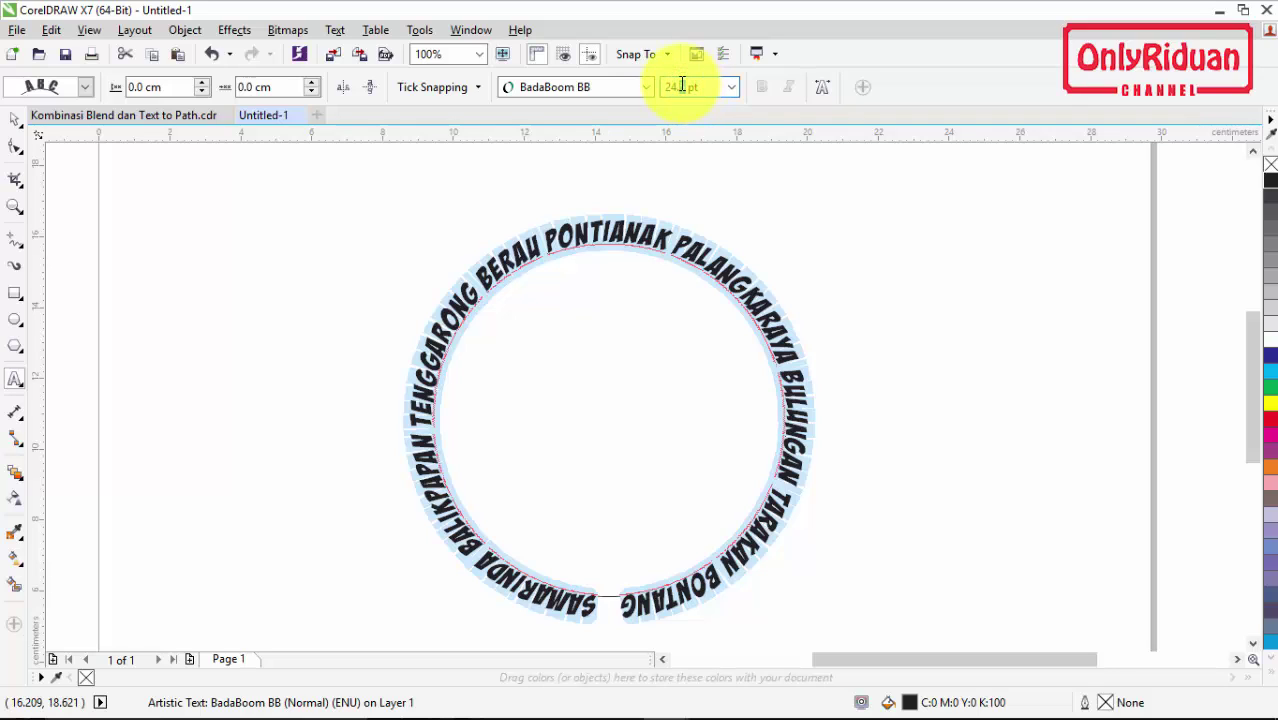
scroll(682, 86, up, 1)
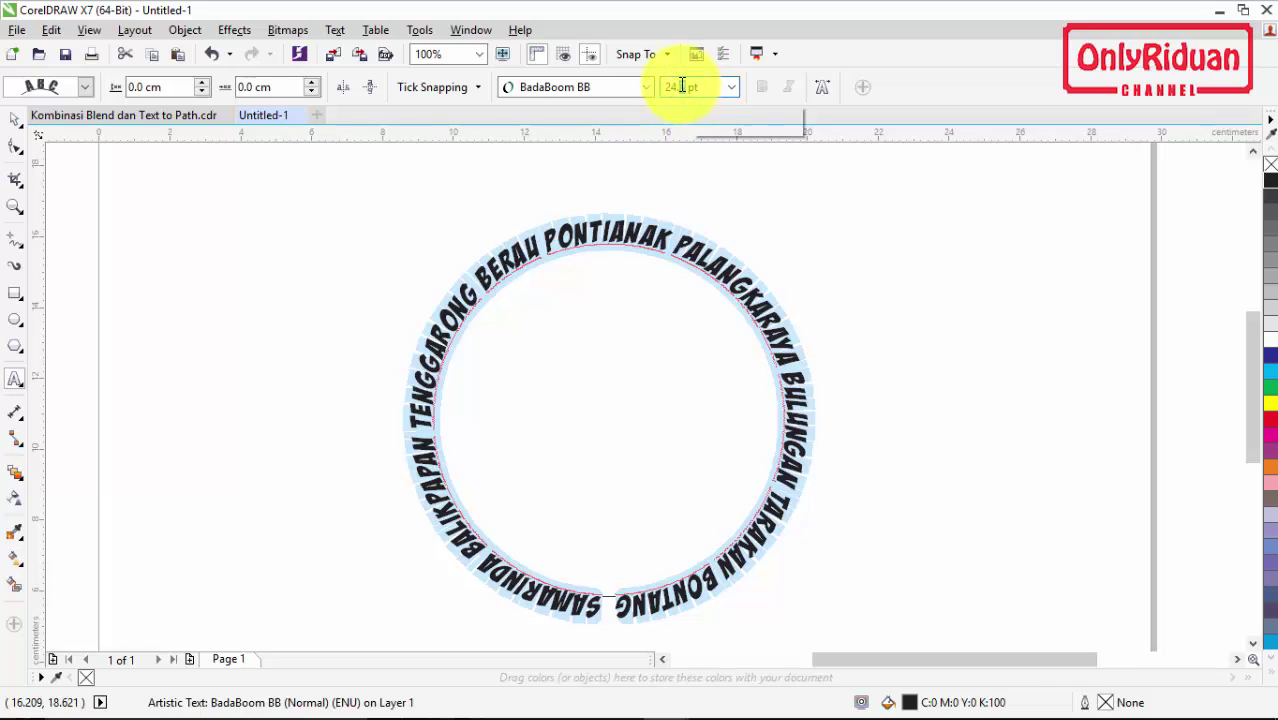
scroll(682, 86, up, 1)
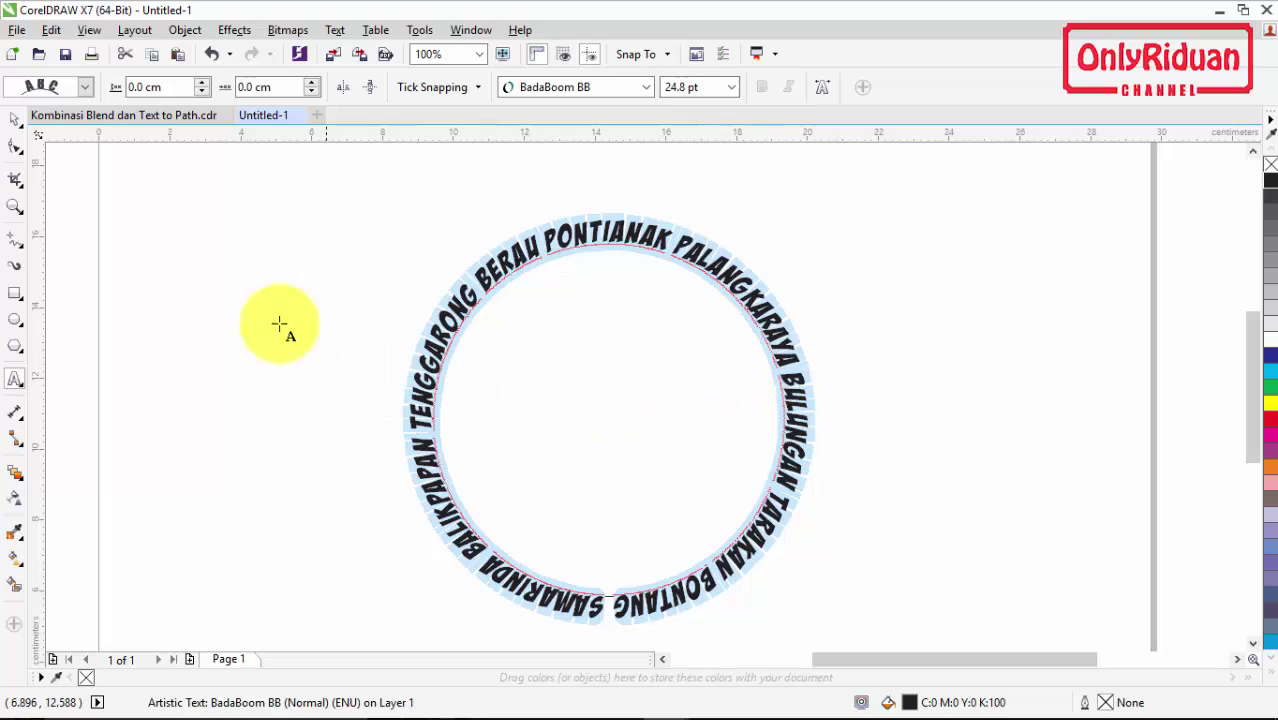
Step: Move the circle together with its text to the right and back to about the middle of the page
click(15, 119)
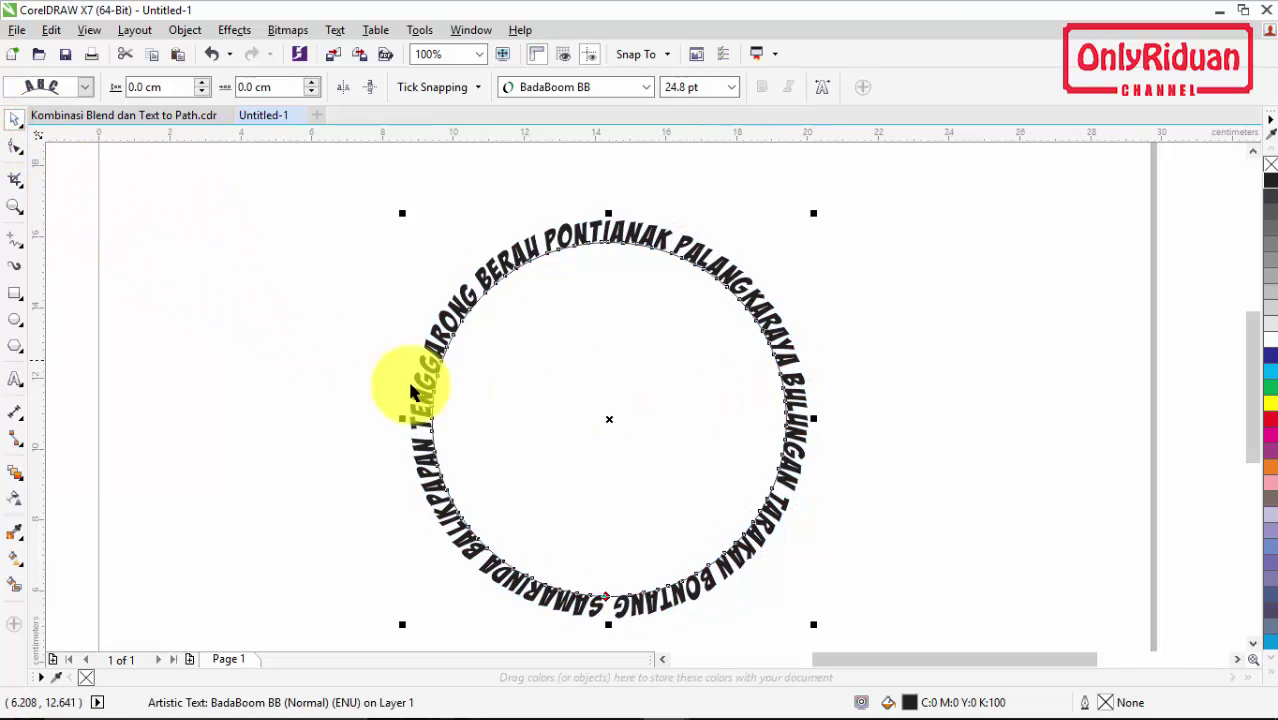
scroll(600, 385, down, 1)
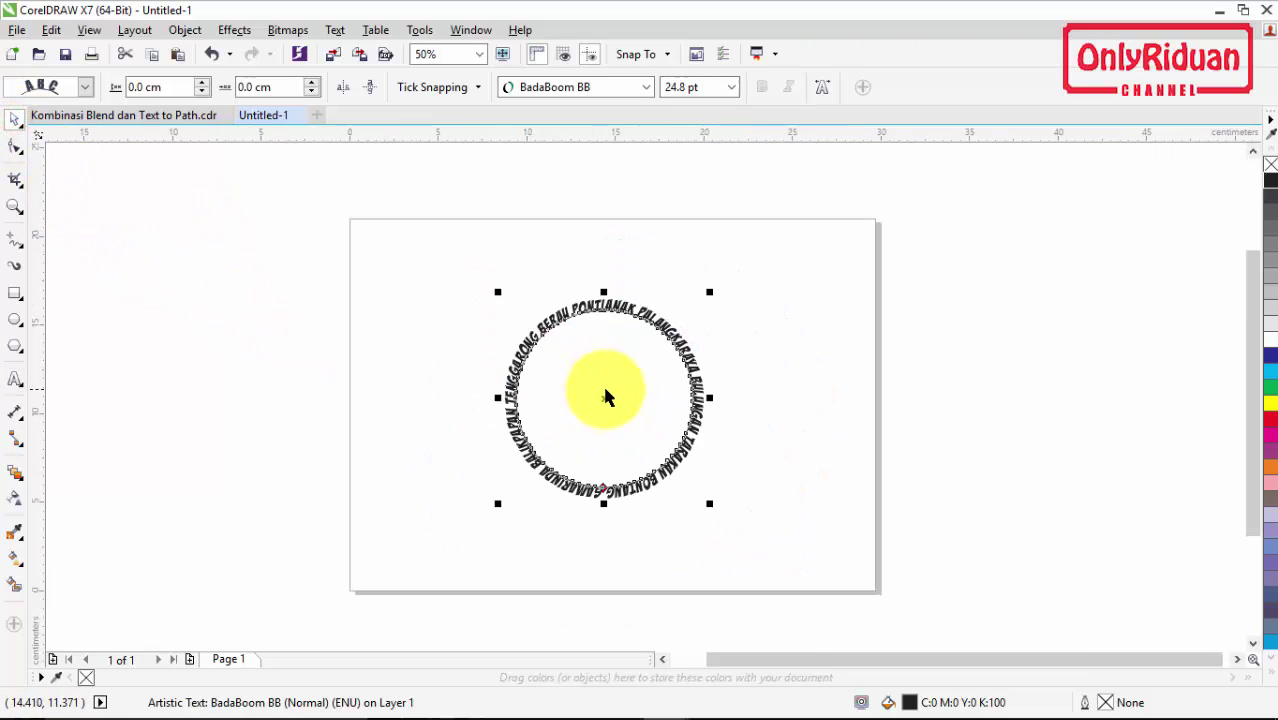
scroll(640, 405, up, 1)
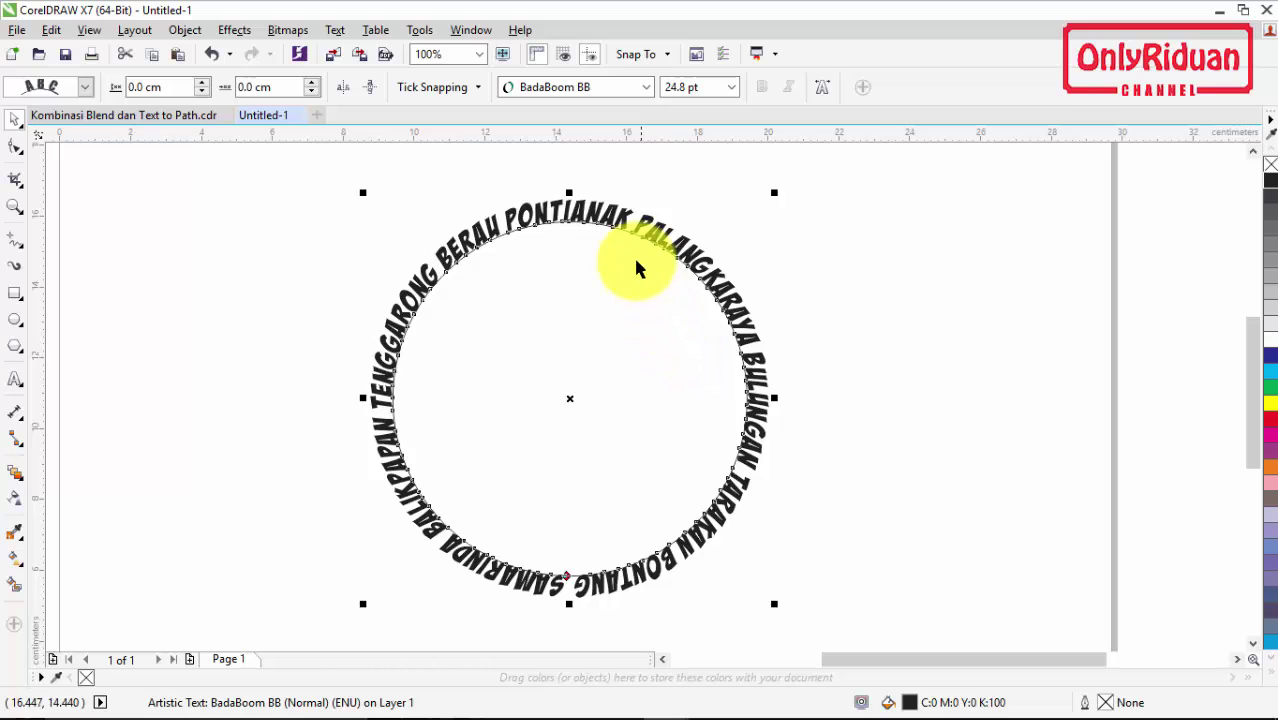
click(855, 291)
drag(722, 288, 835, 265)
drag(666, 377, 568, 382)
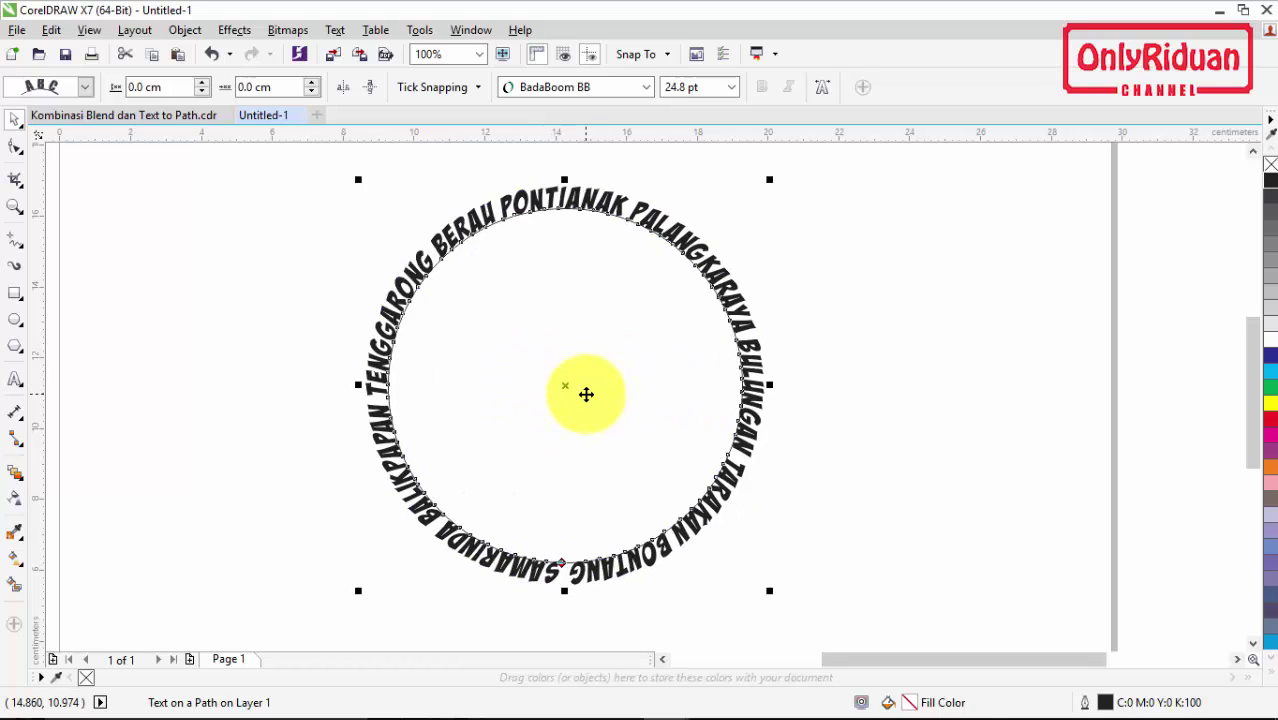
click(864, 425)
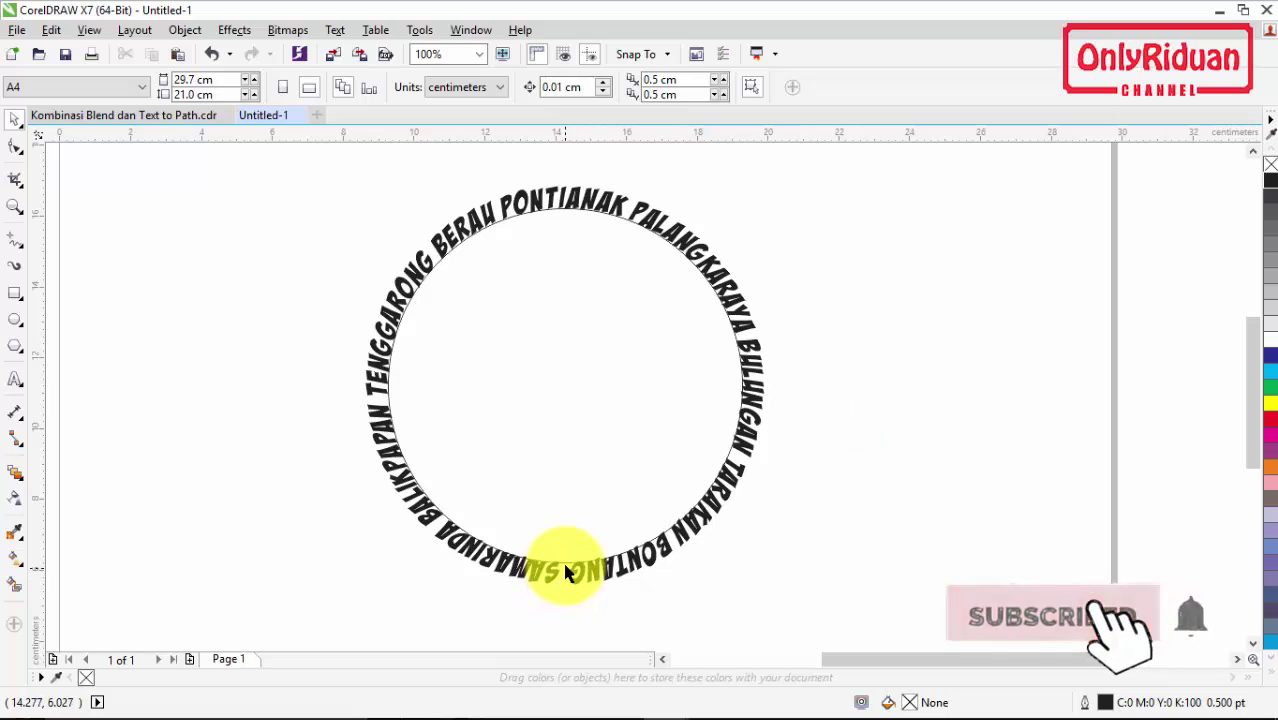
Step: Break the text apart from its circular path so the text and the circle are separate objects
click(566, 564)
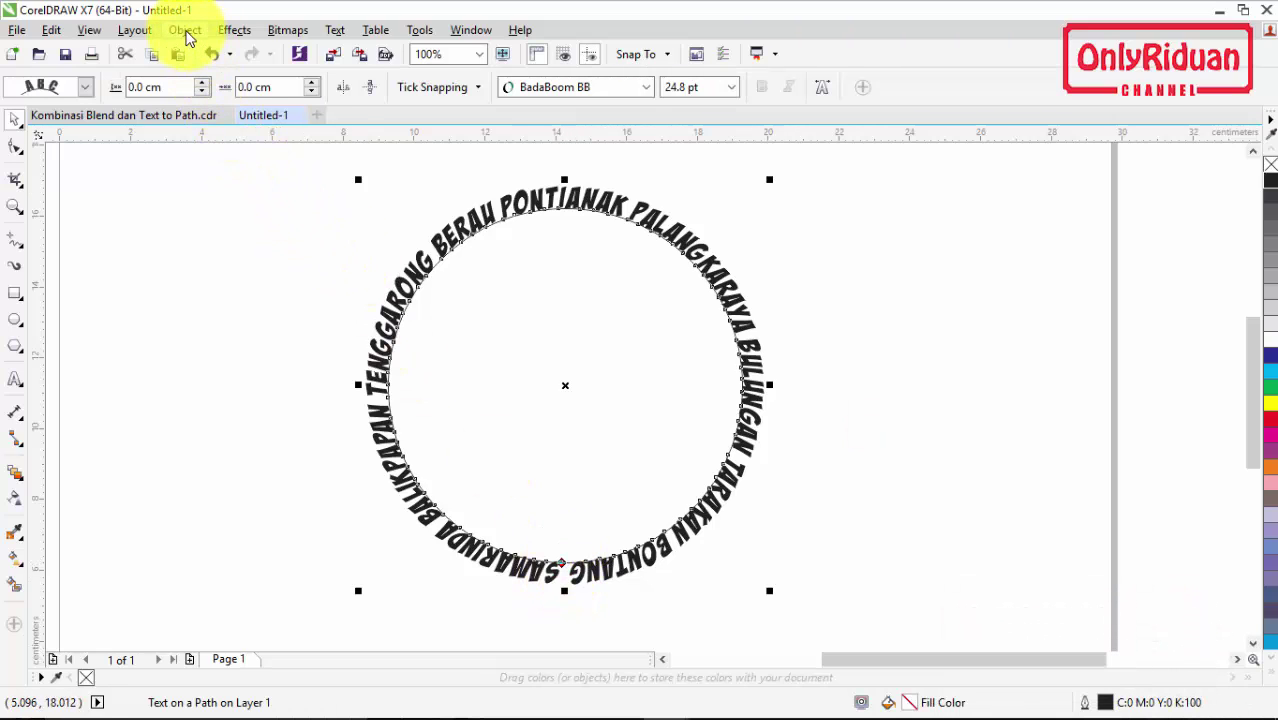
click(185, 30)
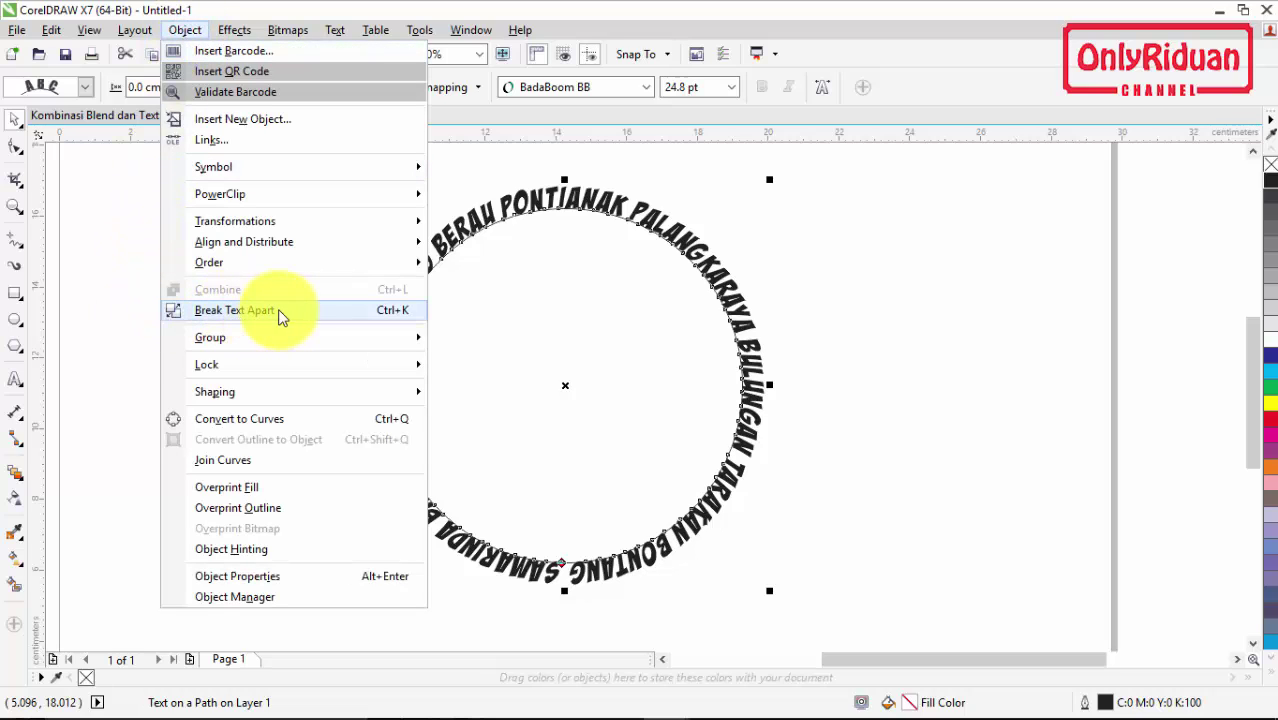
click(564, 389)
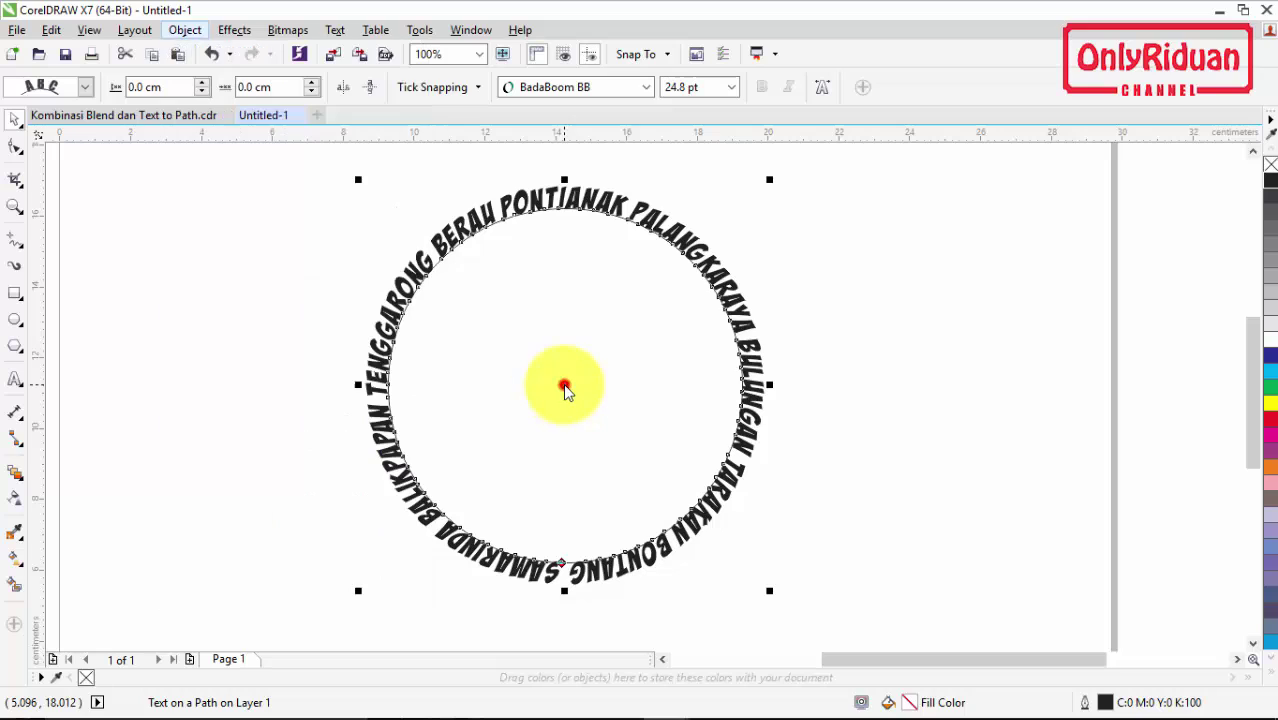
key(ctrl+k)
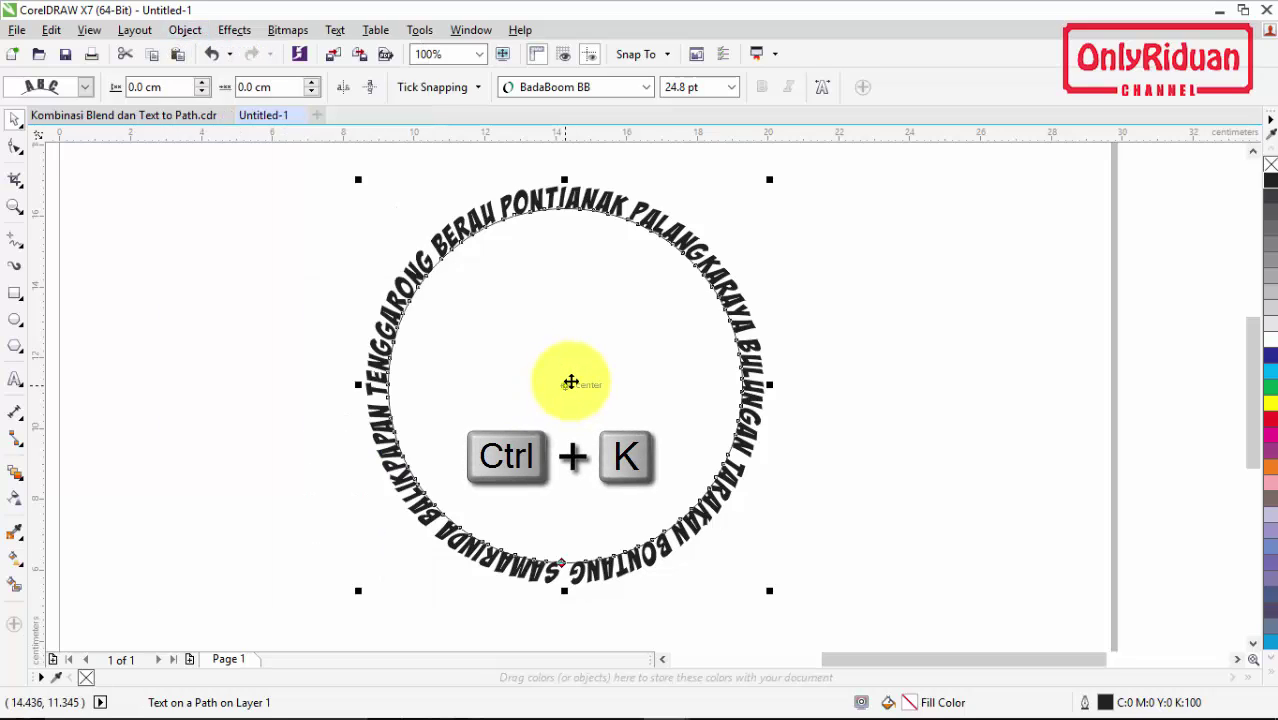
click(291, 266)
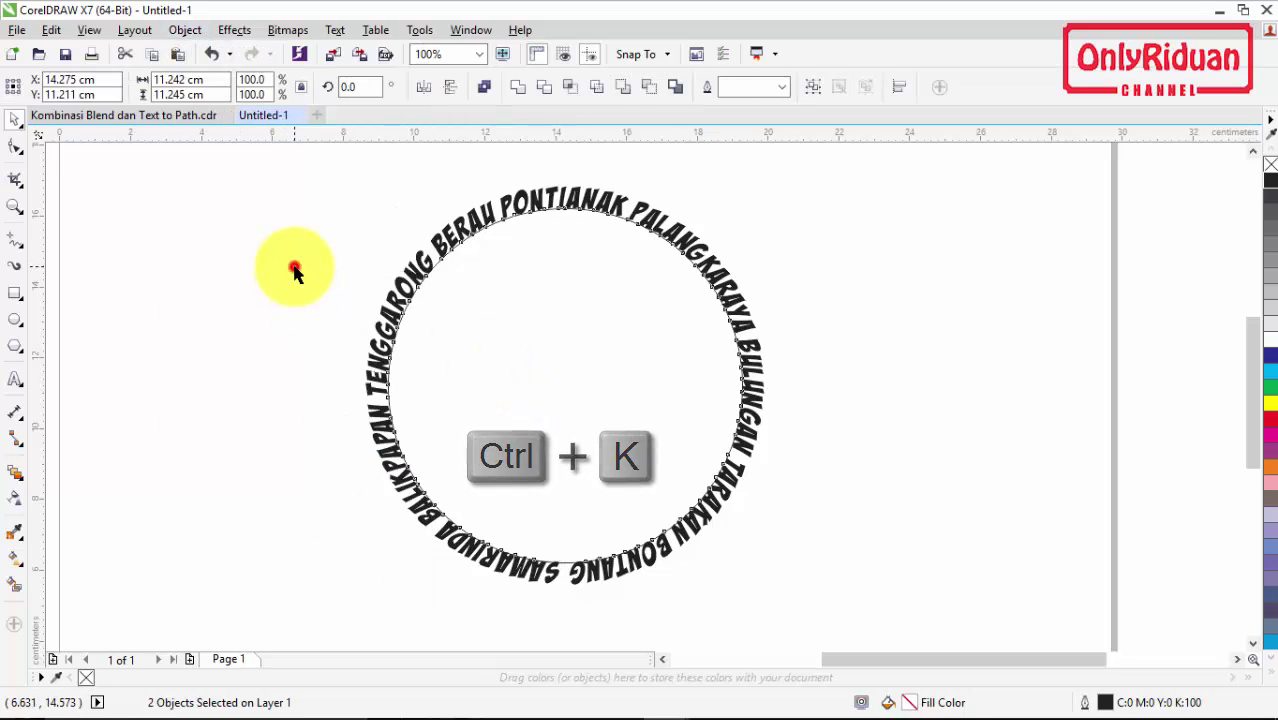
Step: Move the 10 cm circle out of the text ring and off the page's right side, to about X 36.9 cm, Y 11.1 cm
click(529, 292)
drag(488, 288, 988, 274)
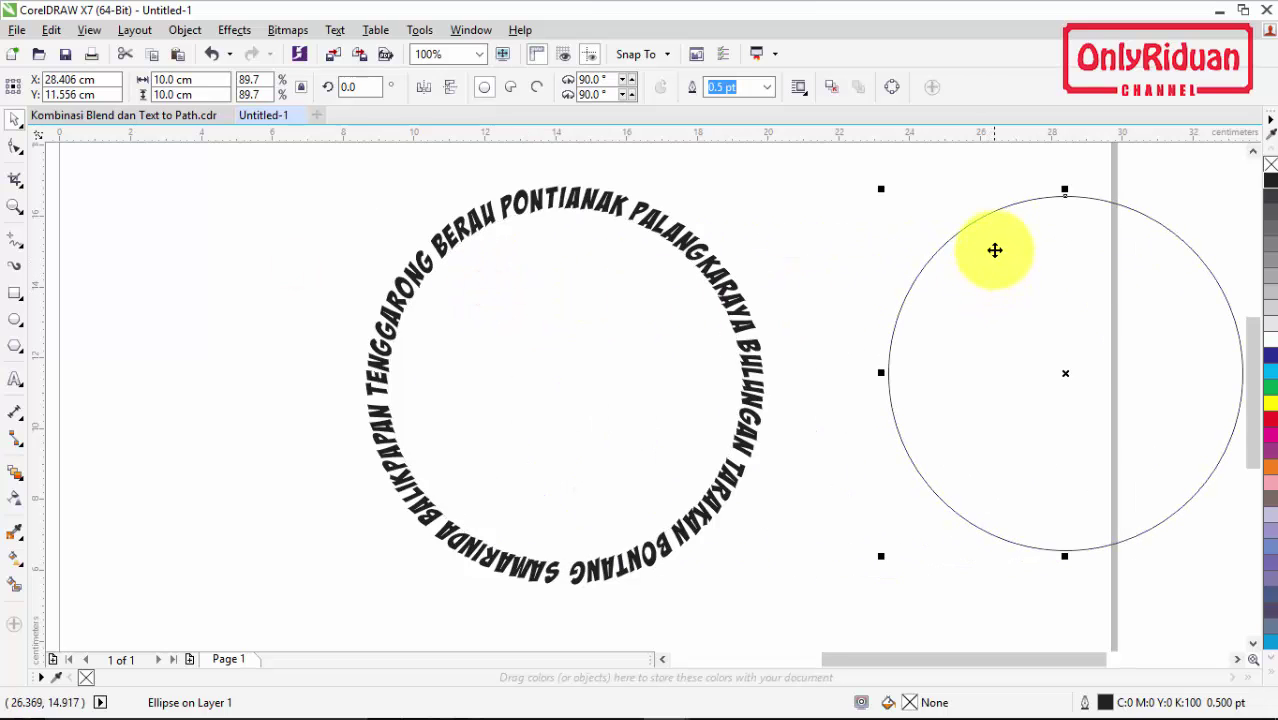
scroll(994, 250, down, 1)
drag(970, 280, 1130, 290)
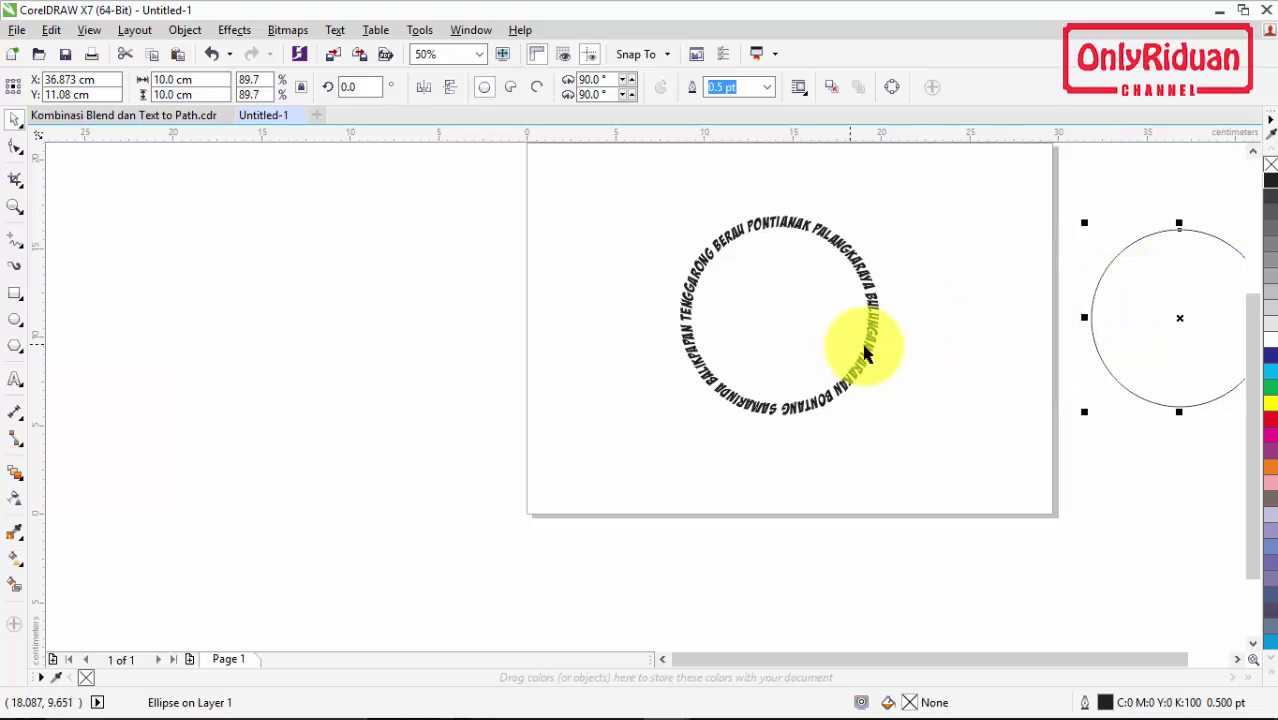
Step: Move the ring of text toward the page's upper left, to about X 10.4 cm, Y 13.4 cm
click(868, 345)
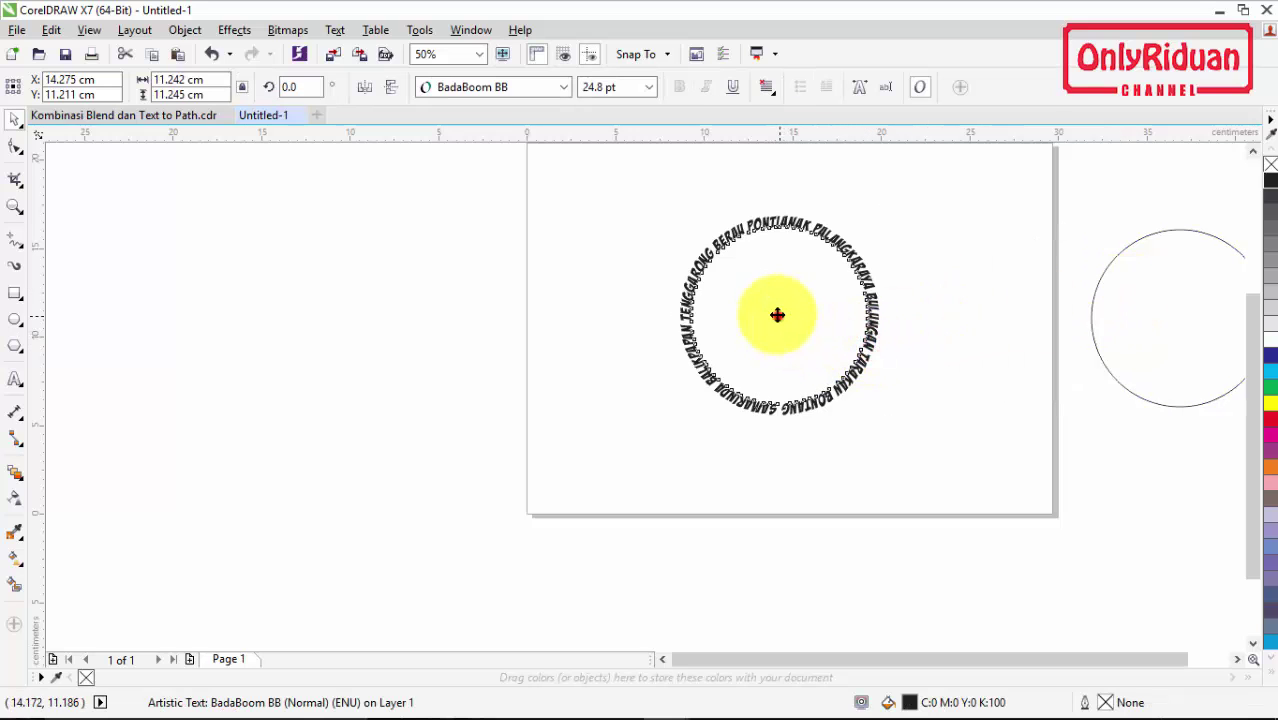
drag(777, 315, 707, 277)
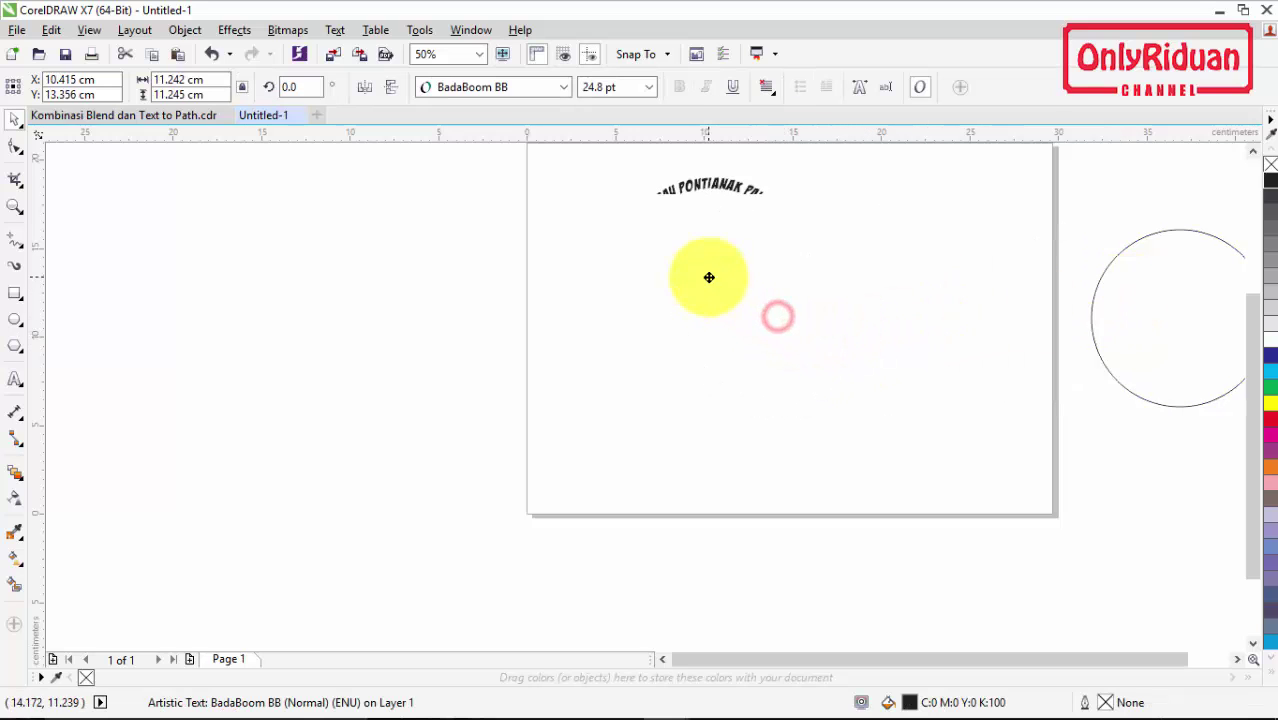
Step: Place a copy of the text ring at about X 25.1 cm, Y 9.5 cm and resize it to 5 cm by 5 cm
click(1255, 153)
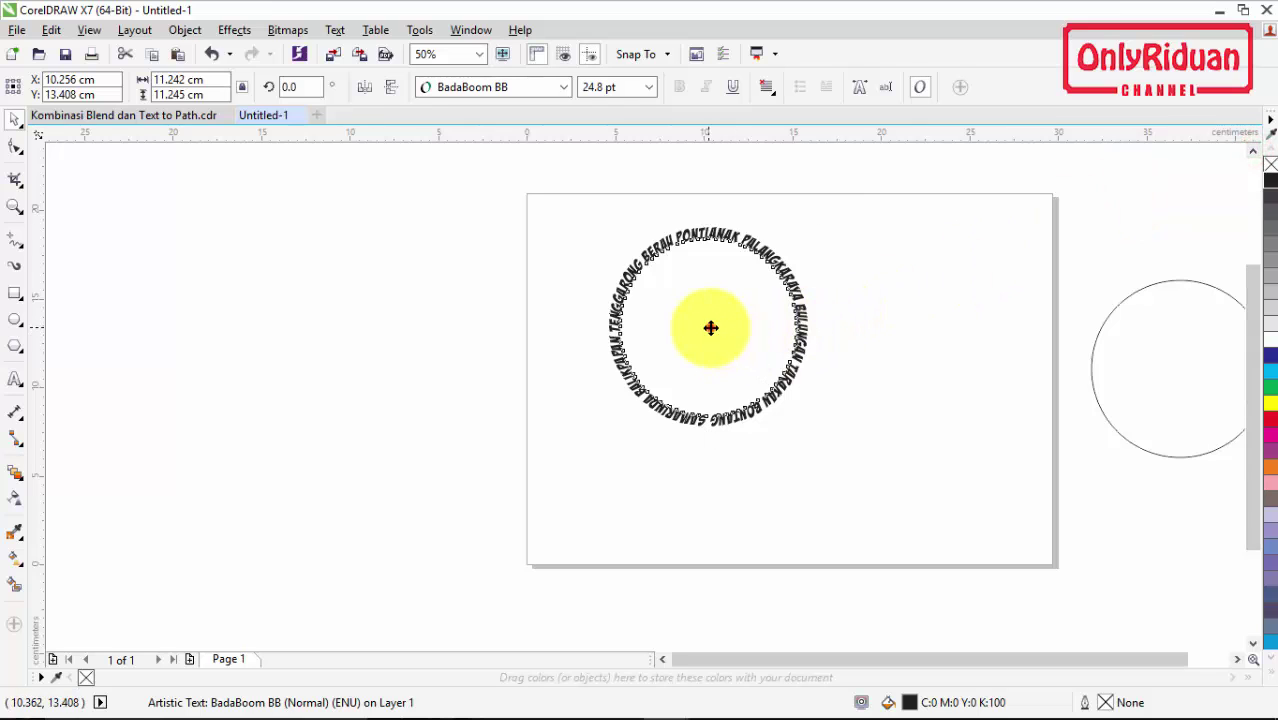
drag(710, 328, 970, 396)
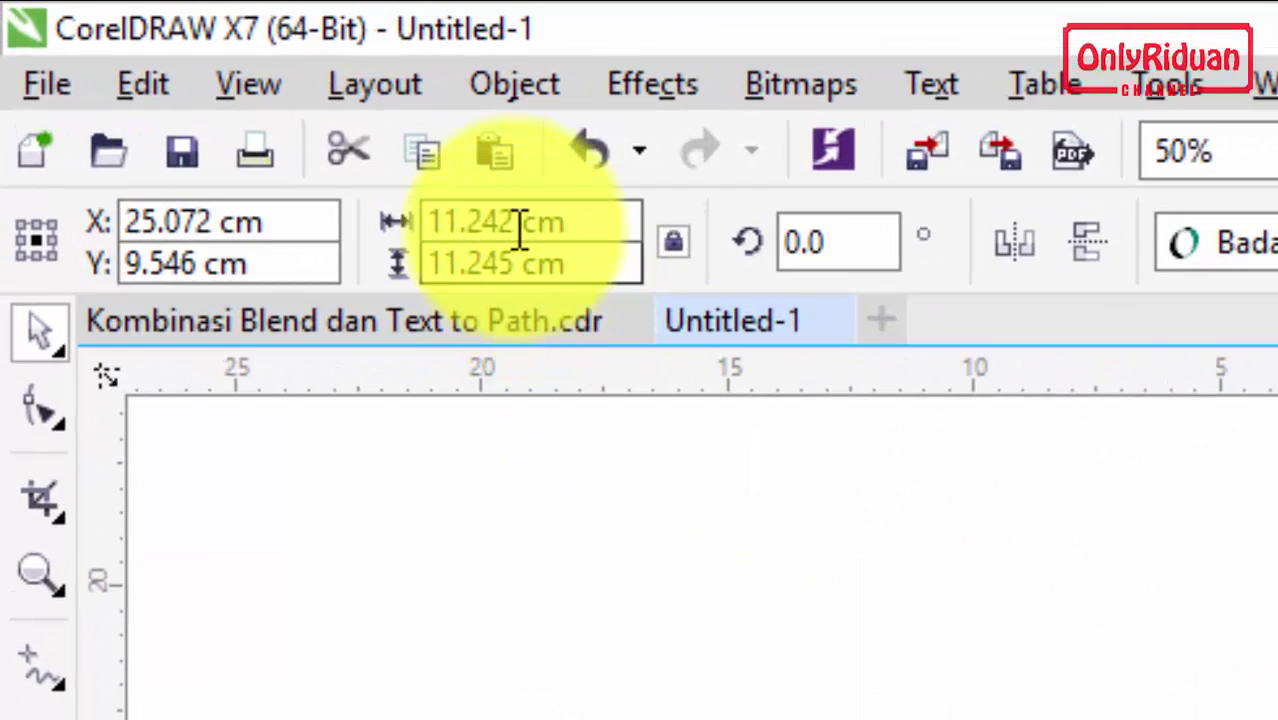
drag(520, 225, 394, 243)
text(5)
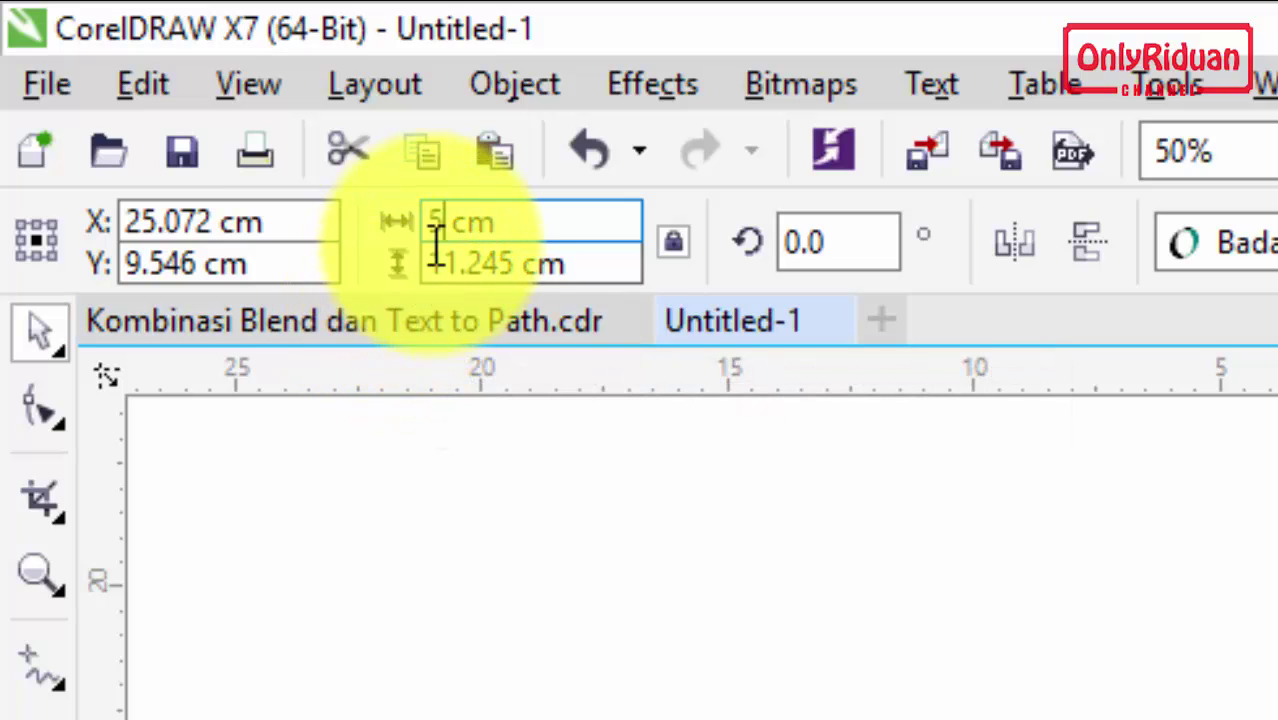
drag(520, 265, 442, 264)
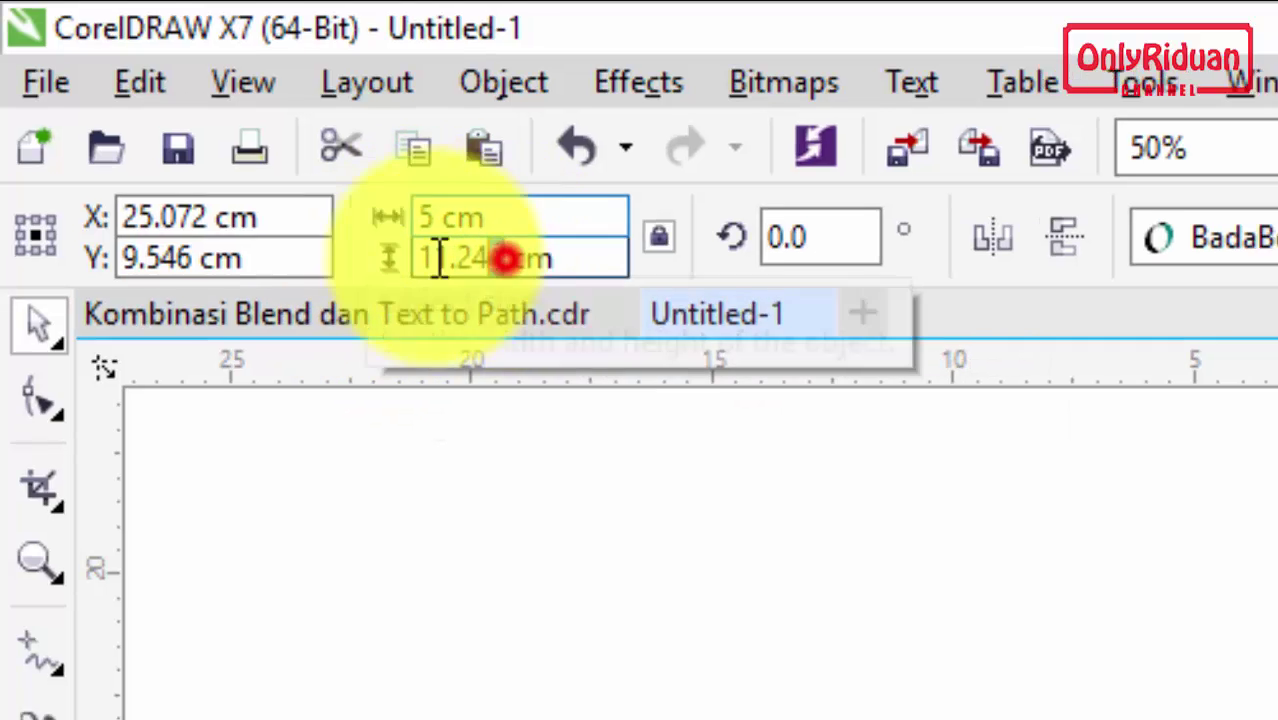
text(5)
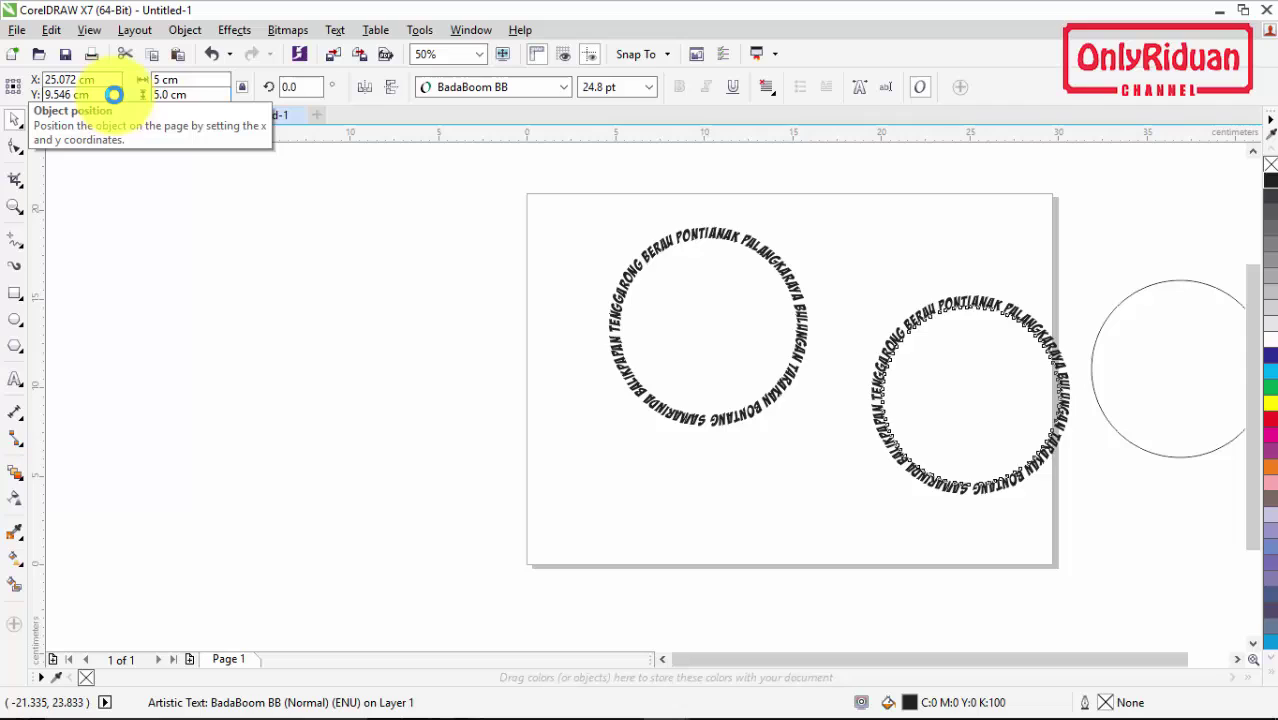
click(114, 94)
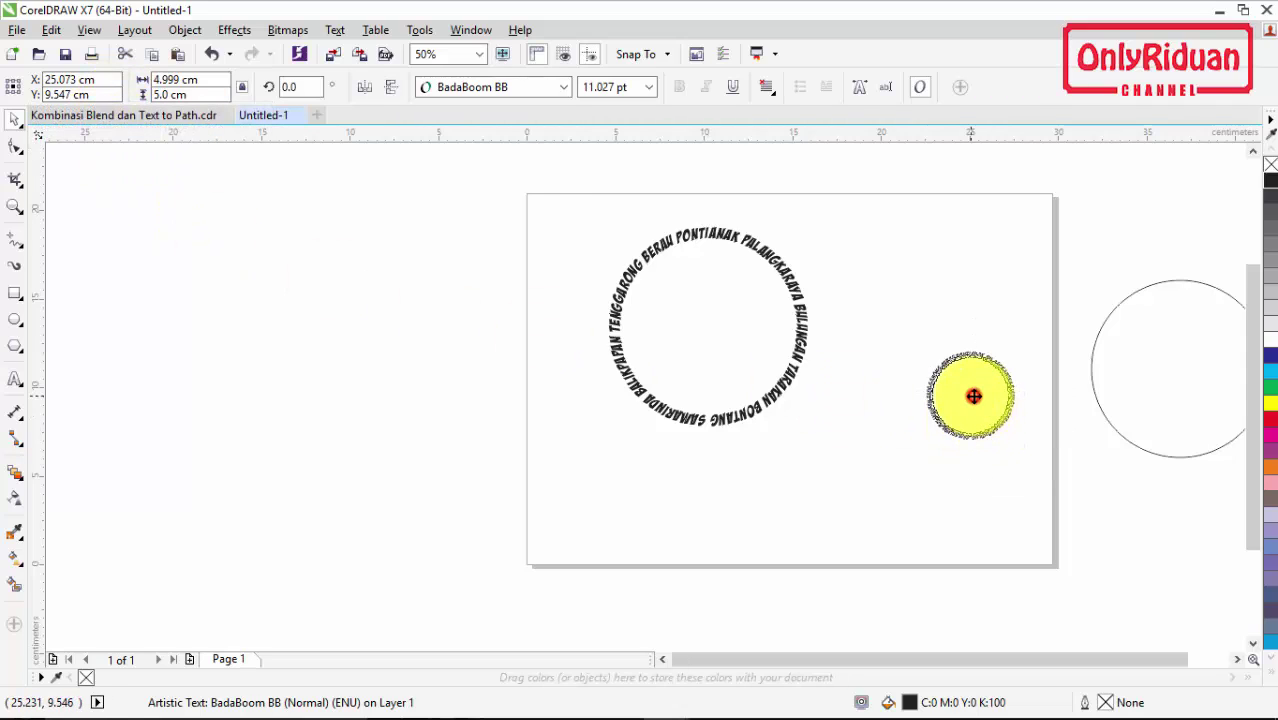
Step: Move the small text ring close to the large ring's lower right, to about X 17.3 cm, Y 7.2 cm, and deselect it
drag(973, 396, 832, 437)
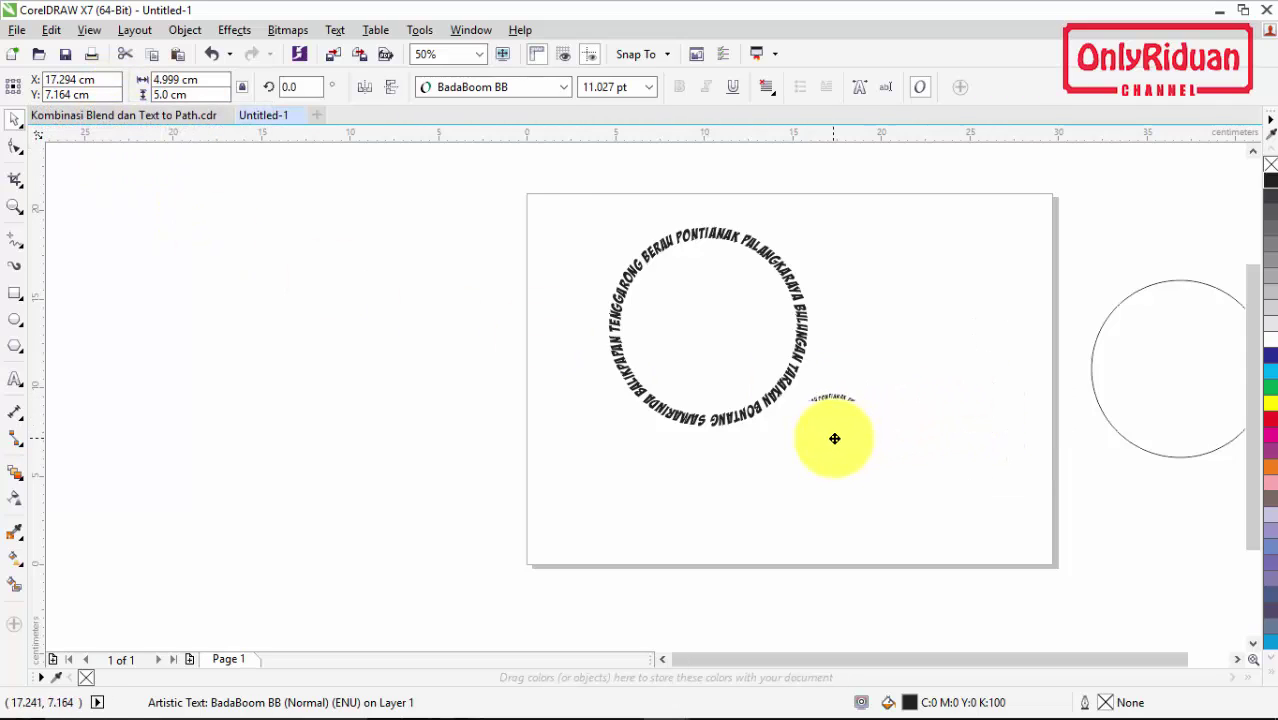
click(17, 208)
drag(582, 205, 900, 518)
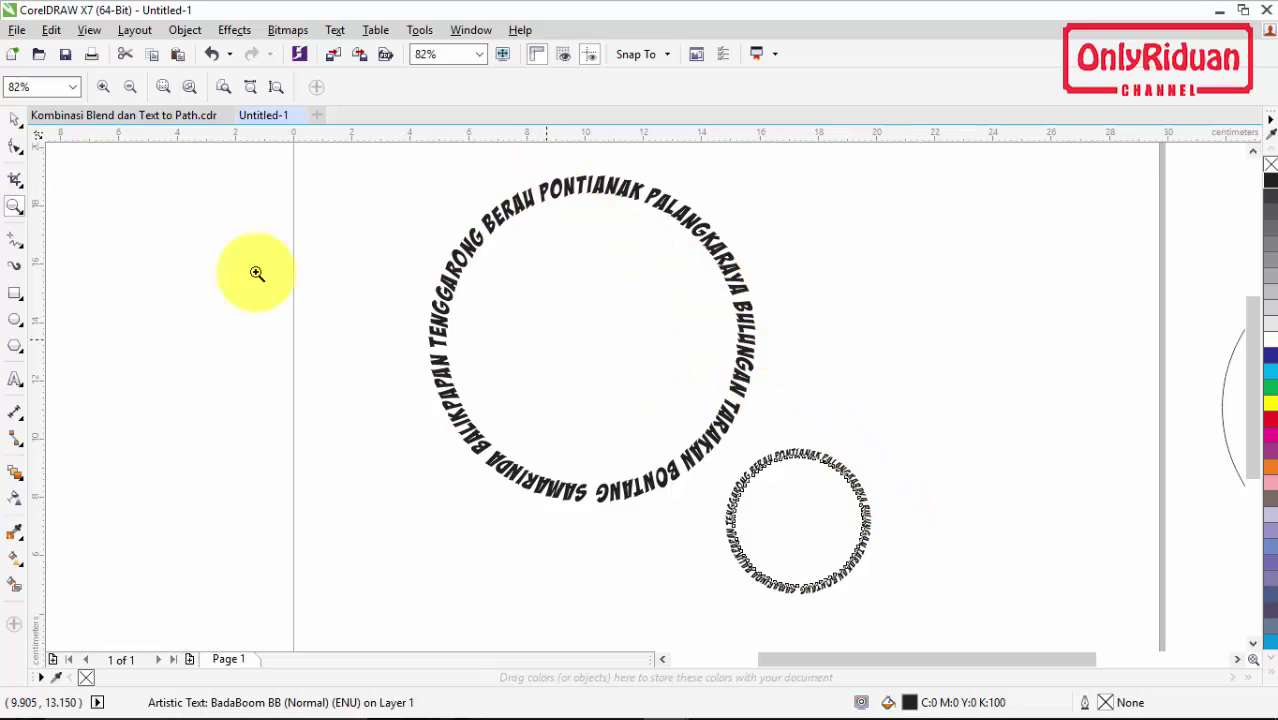
click(15, 120)
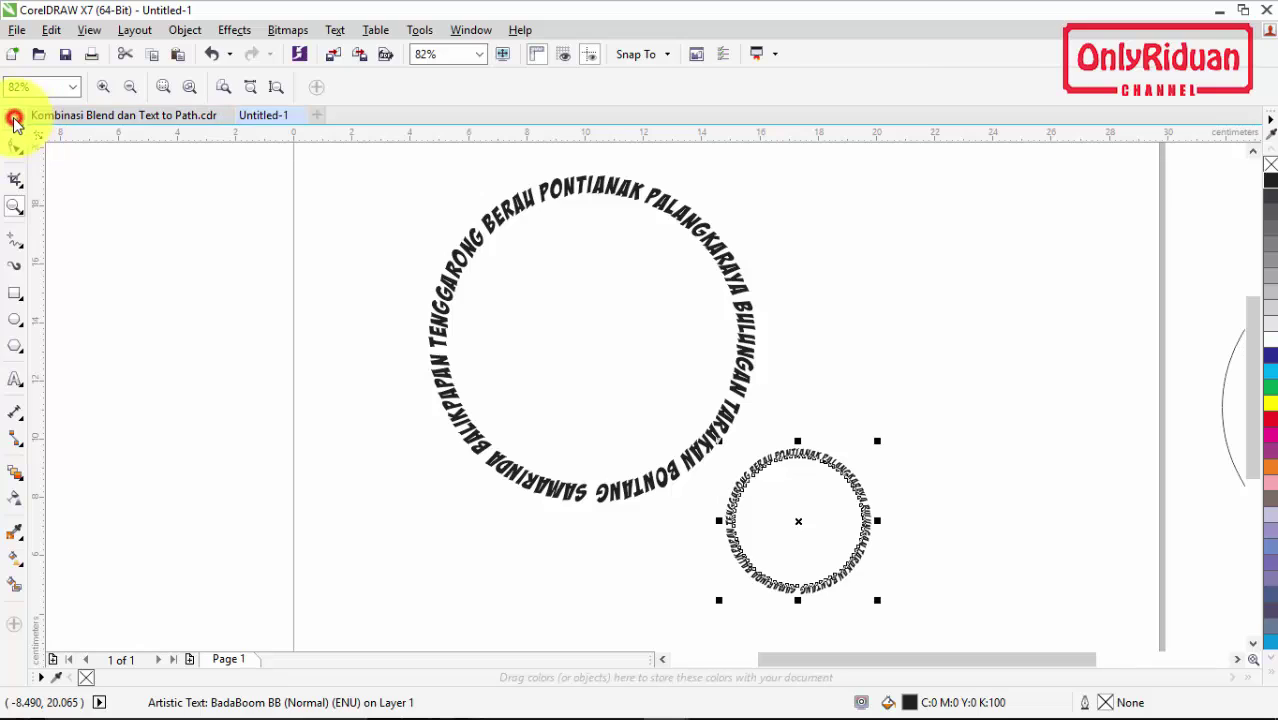
click(373, 456)
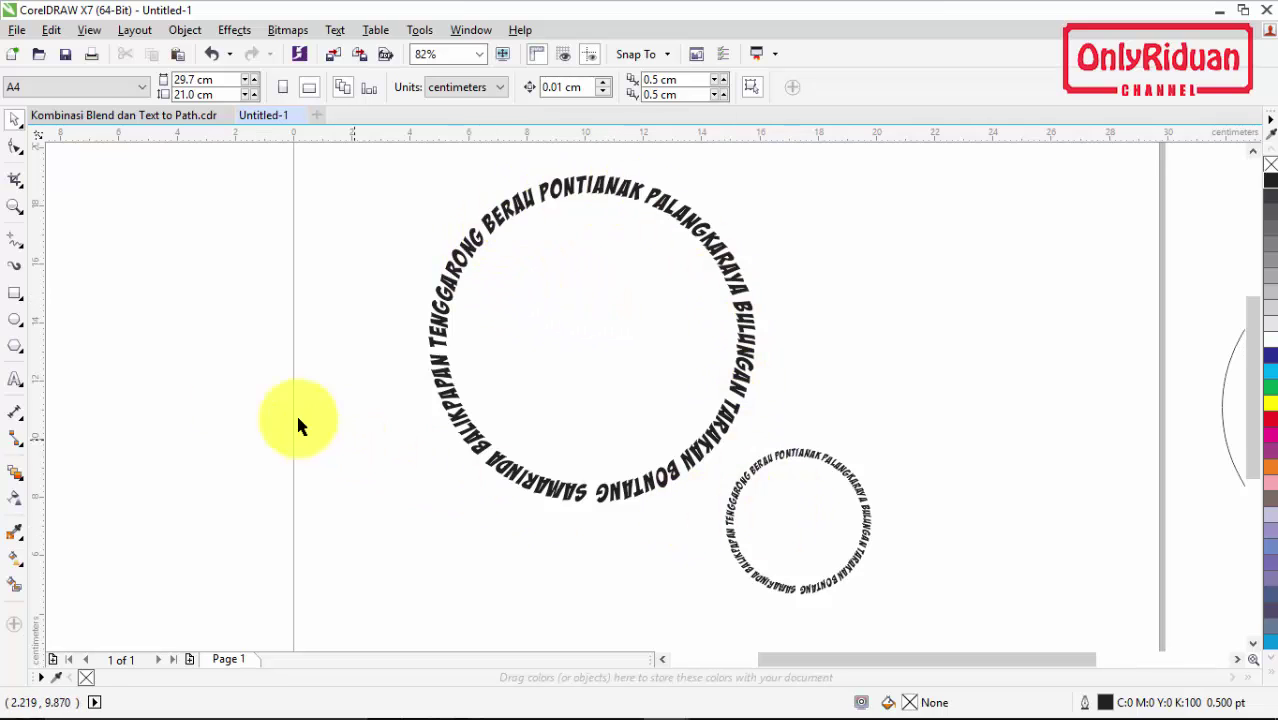
Step: Draw a 3-Point Curve about 7.1 cm by 6.2 cm from the large ring's center to the small ring's center, bowing down and left
click(15, 242)
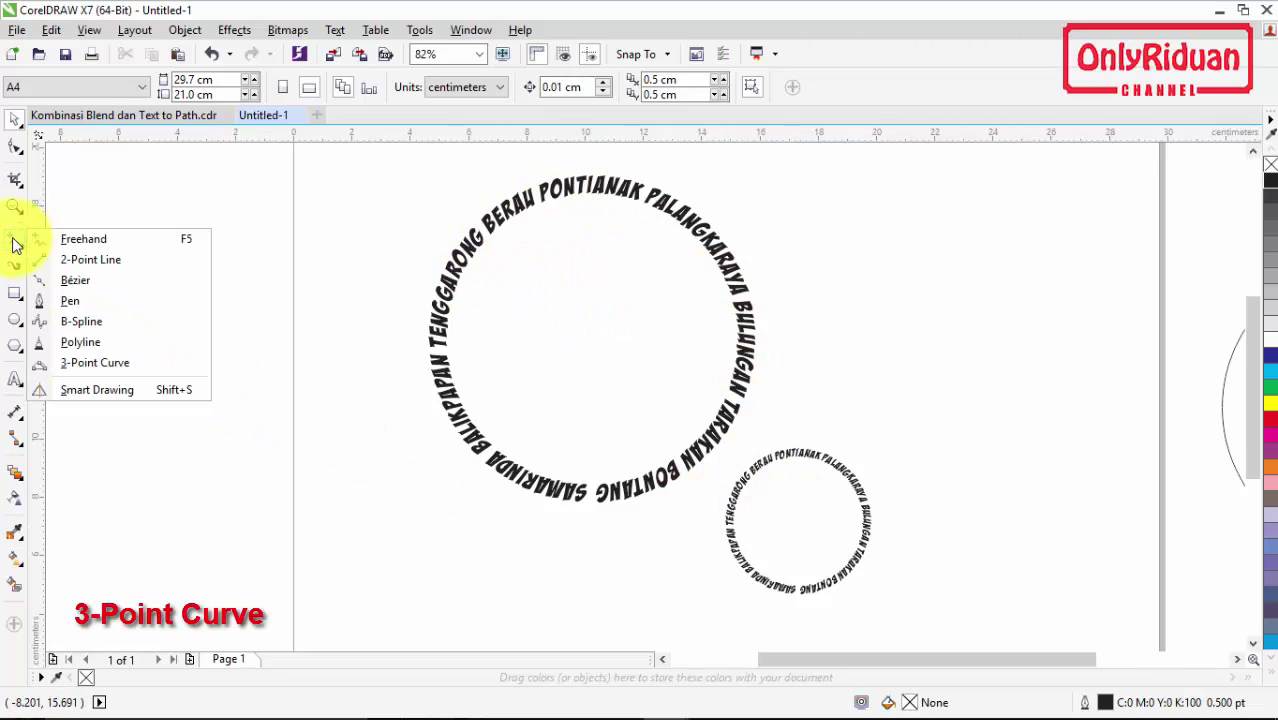
click(110, 364)
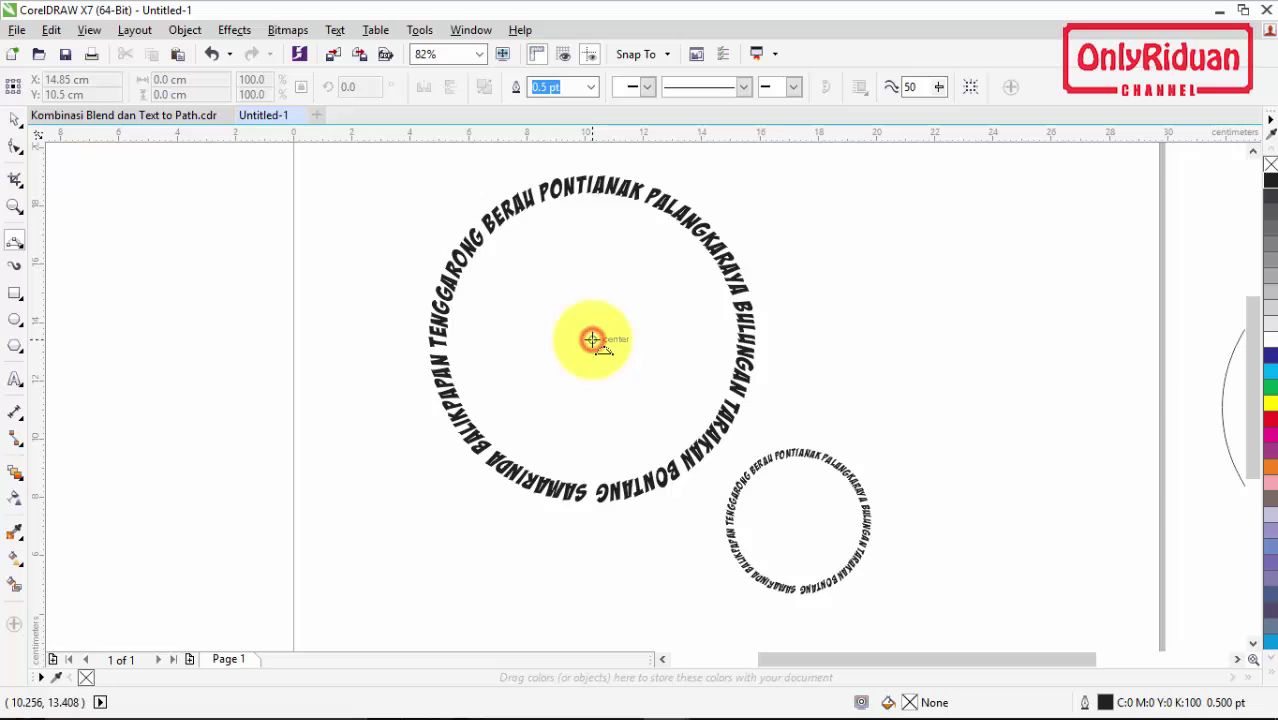
drag(592, 340, 800, 521)
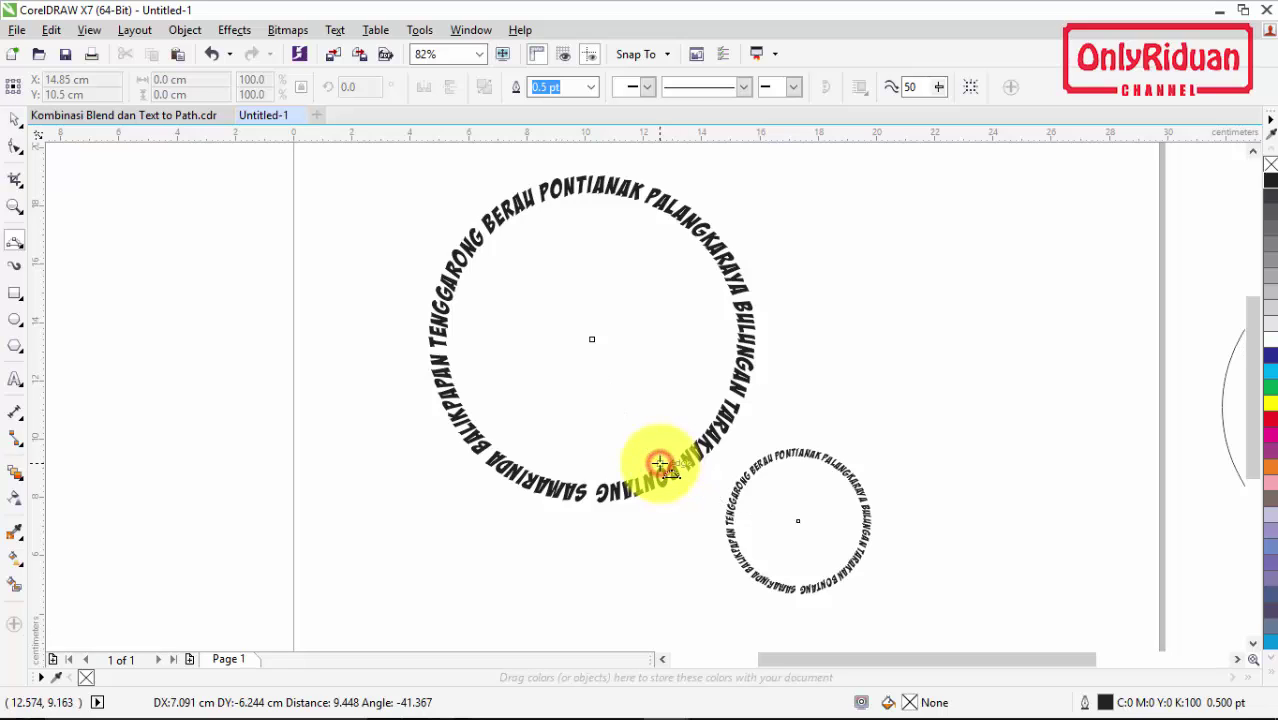
click(662, 463)
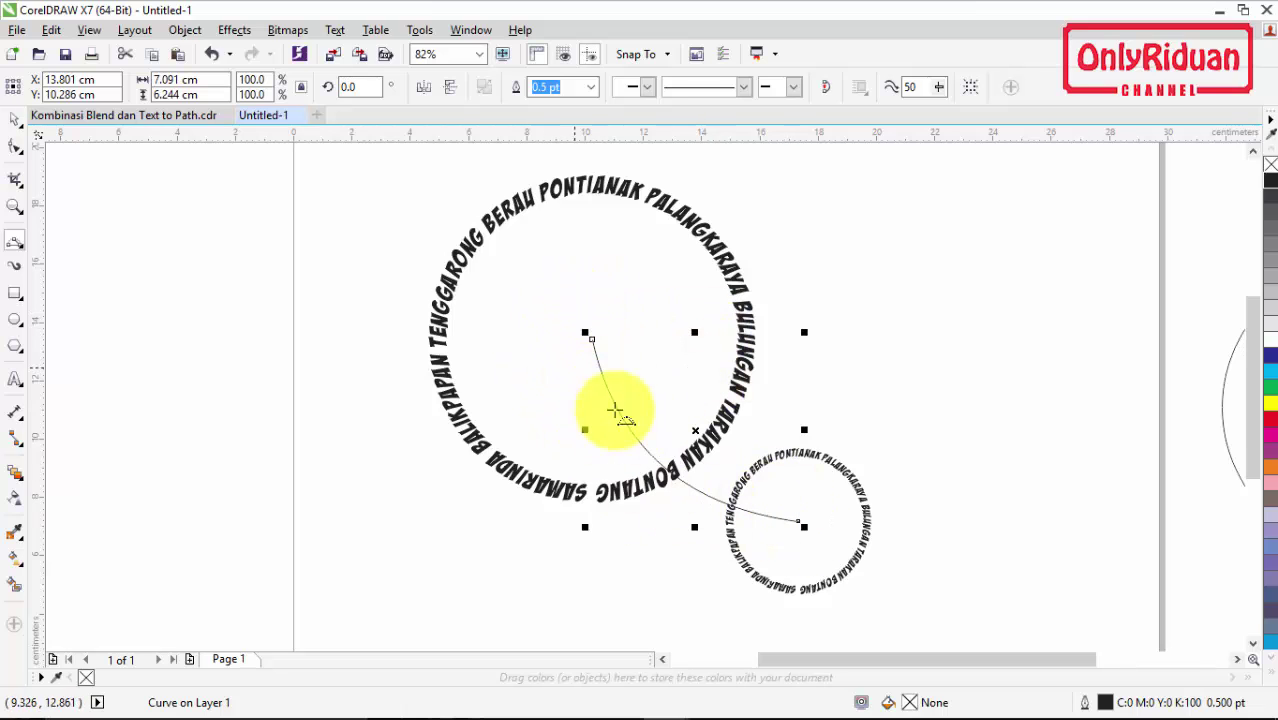
click(15, 120)
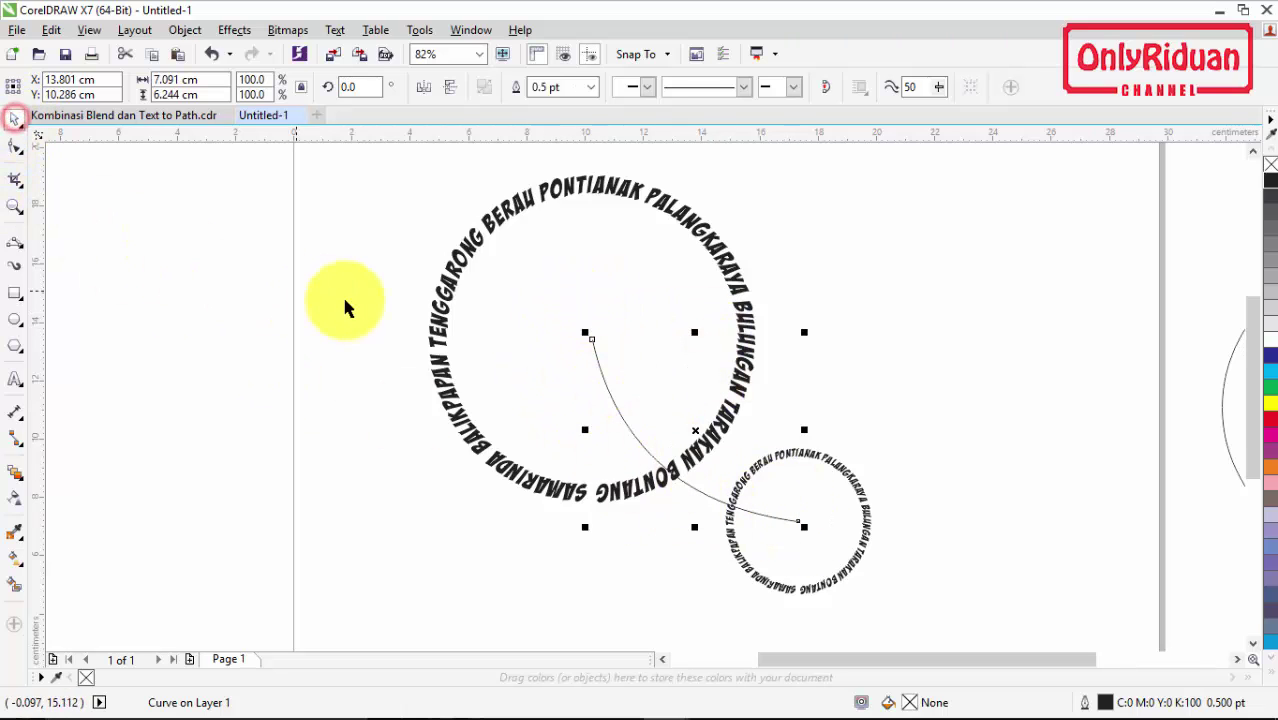
click(261, 298)
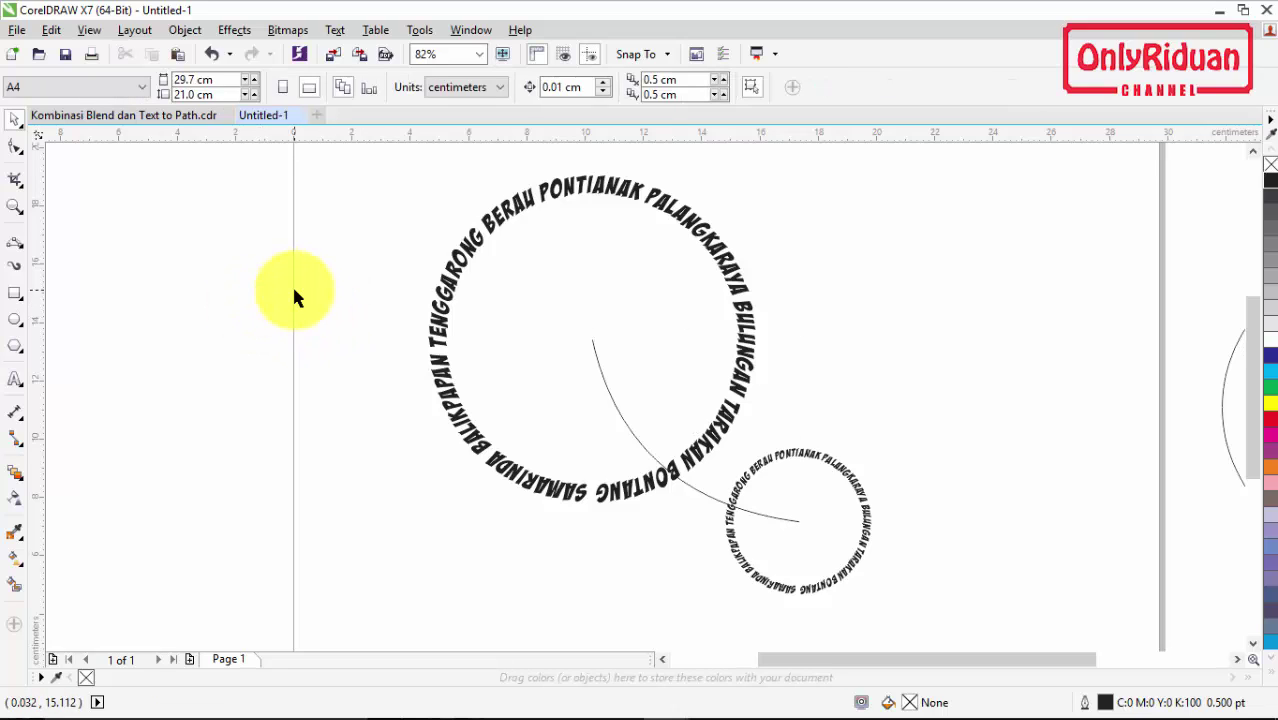
Step: Blend the large text ring into the small text ring
click(602, 189)
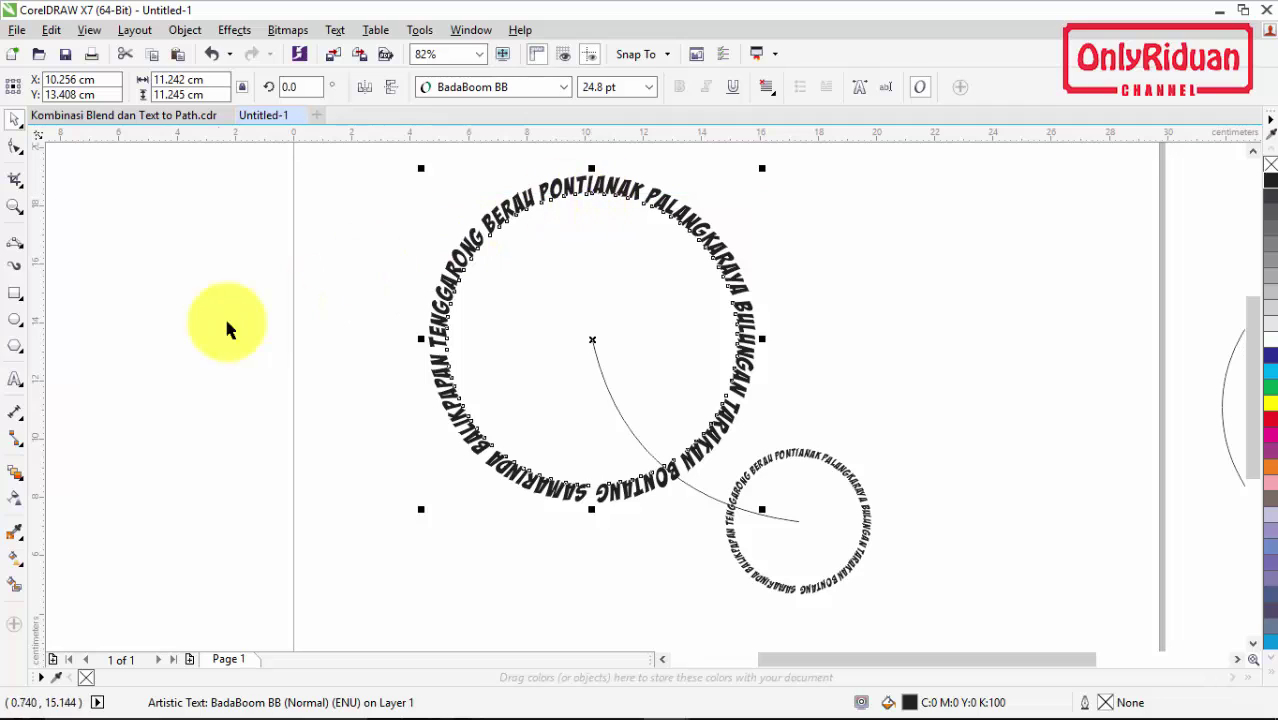
click(16, 476)
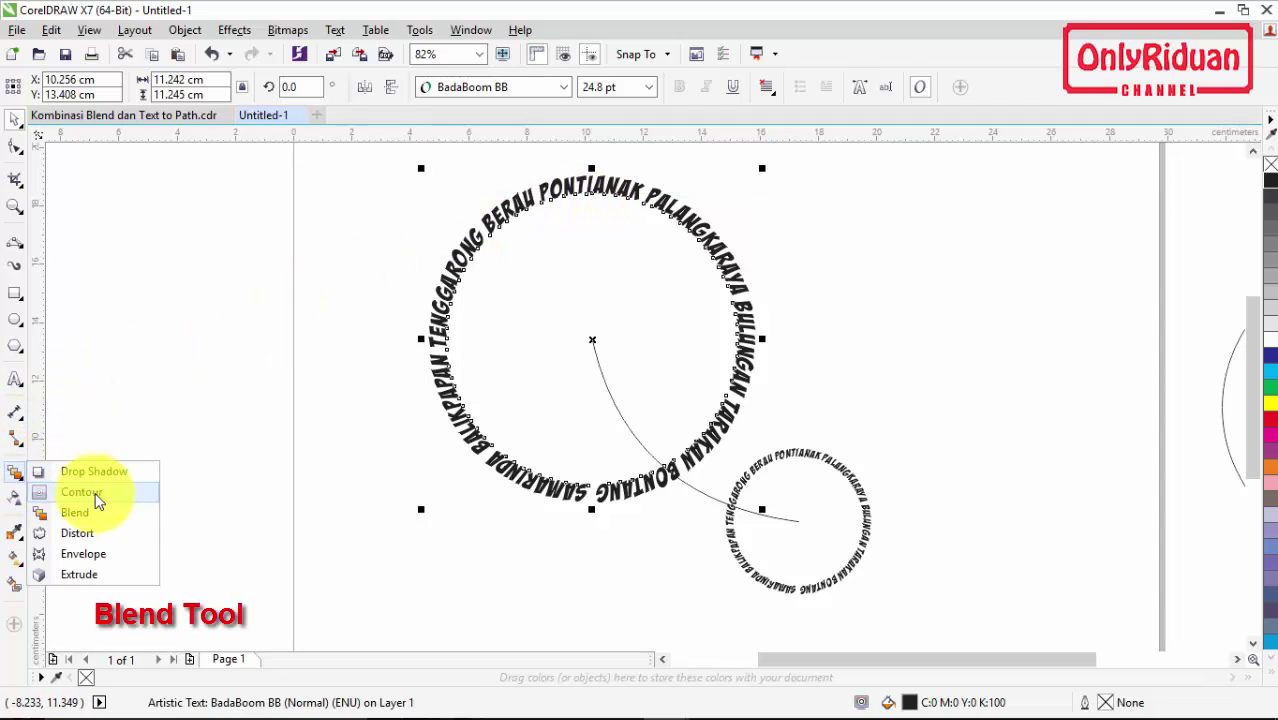
click(78, 512)
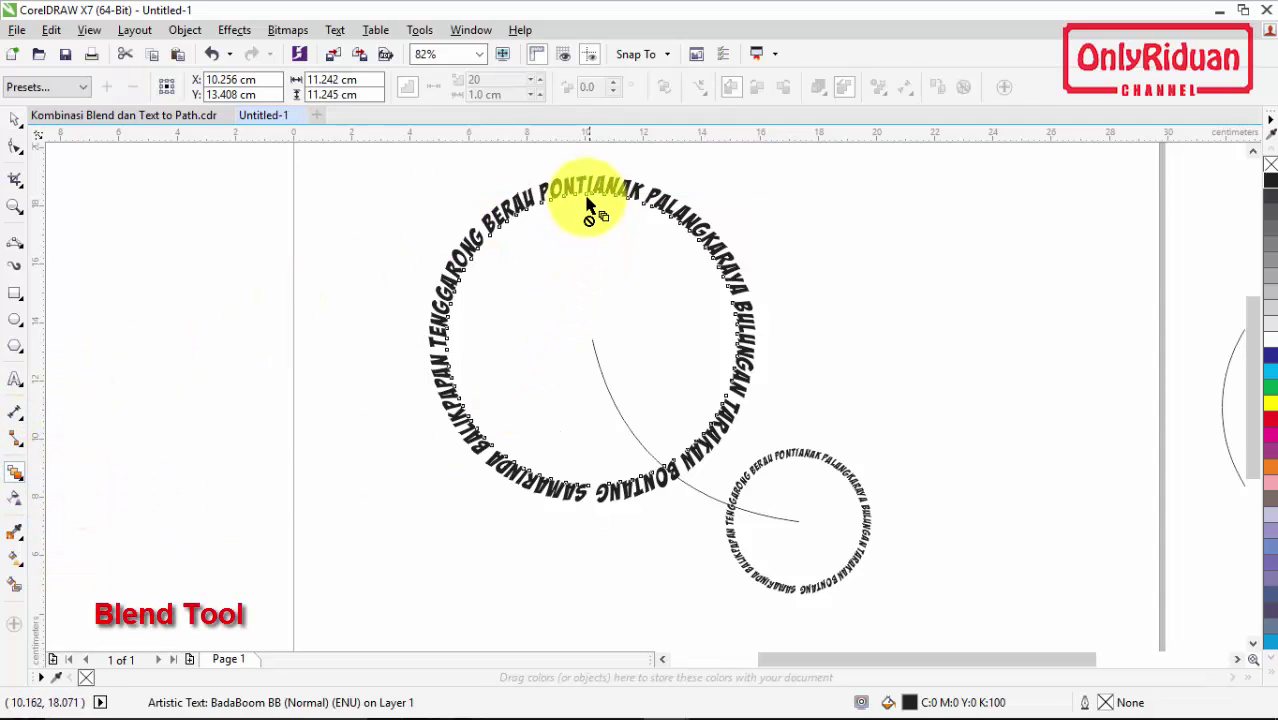
mouse_move(572, 193)
mouse_down()
mouse_move(779, 471)
mouse_move(807, 529)
mouse_move(805, 510)
mouse_up()
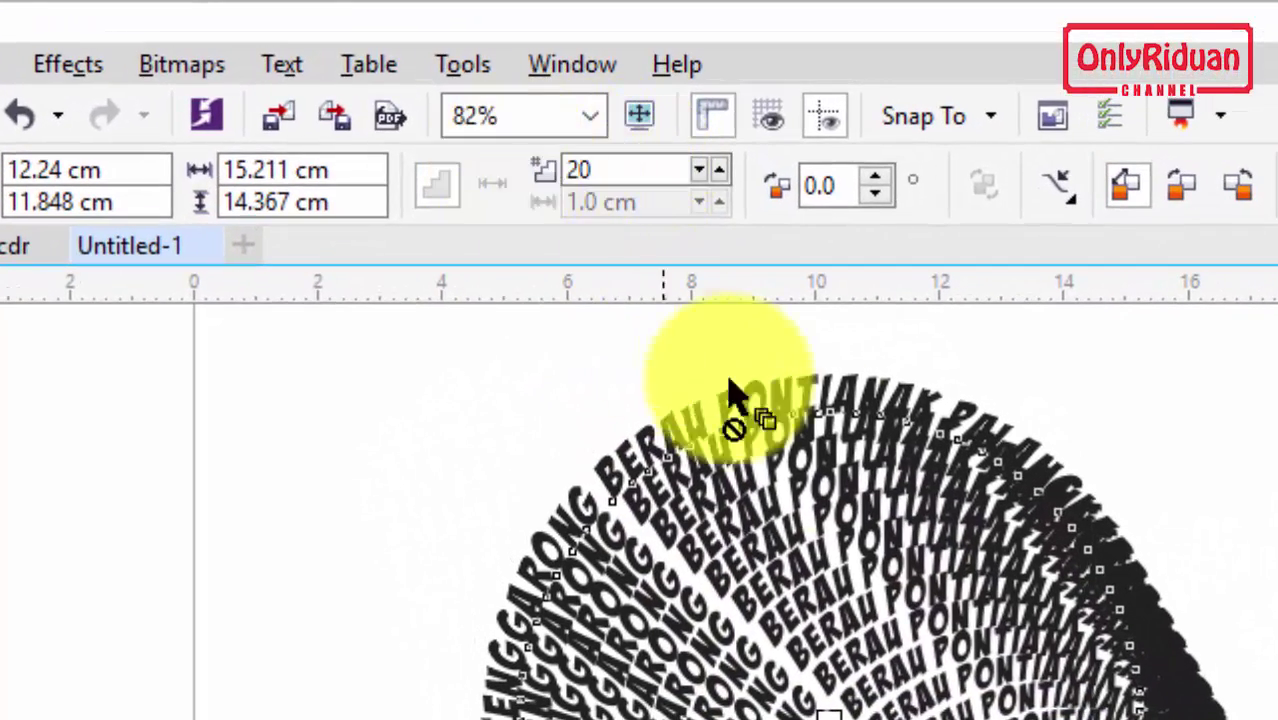
Step: Set the number of blend steps to 10
click(585, 168)
drag(585, 168, 586, 398)
text(1)
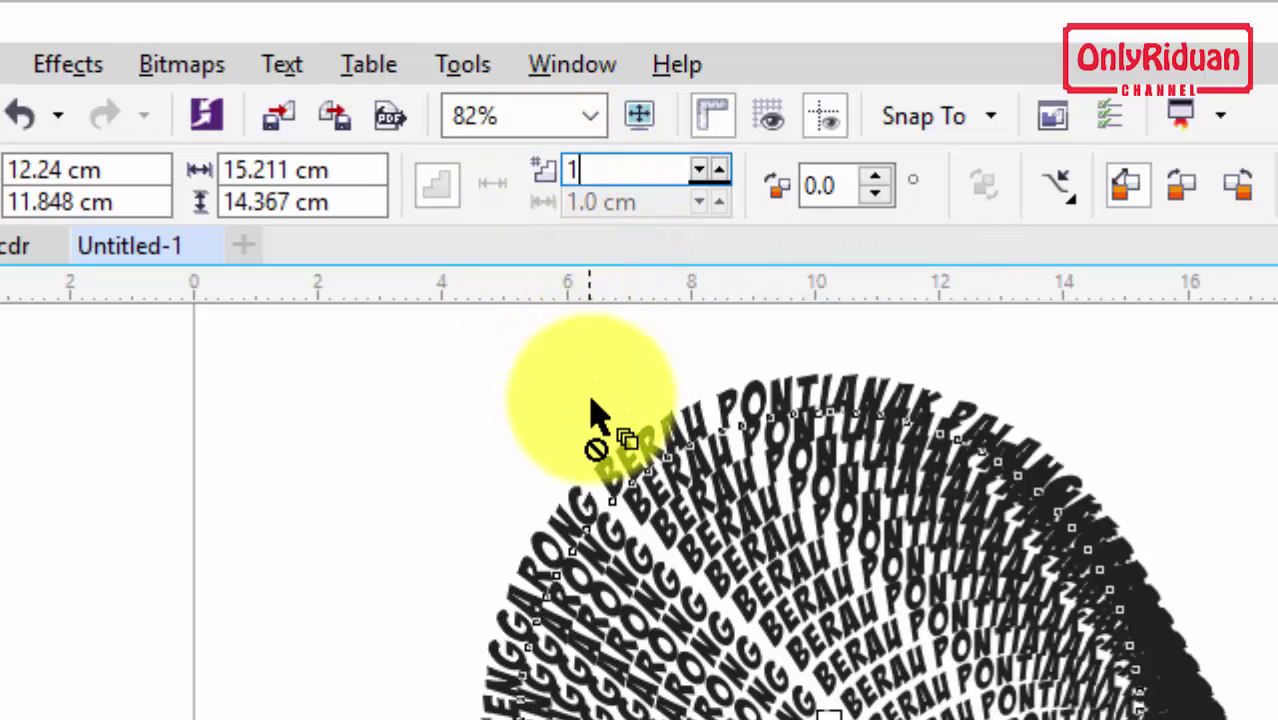
text(0)
key(Return)
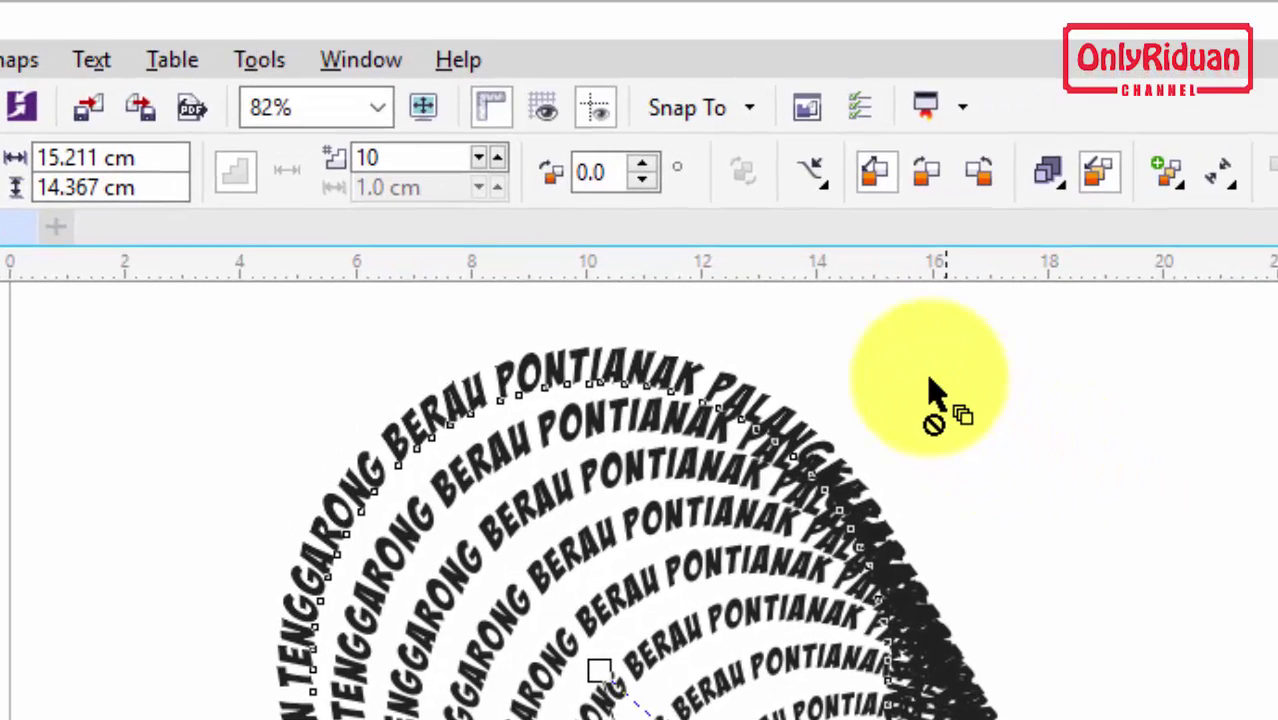
Step: Assign the drawn curve as the blend's new path and compare with the finished designs in Kombinasi Blend dan Text to Path.cdr
click(819, 184)
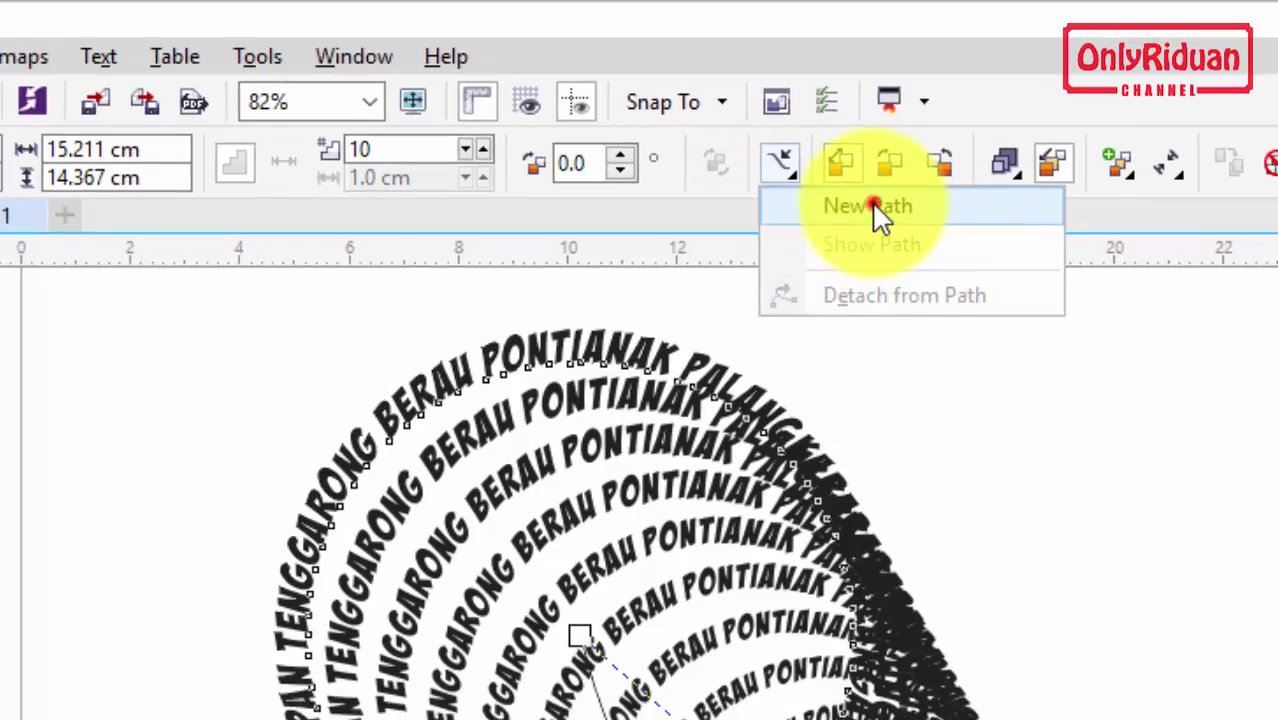
click(903, 217)
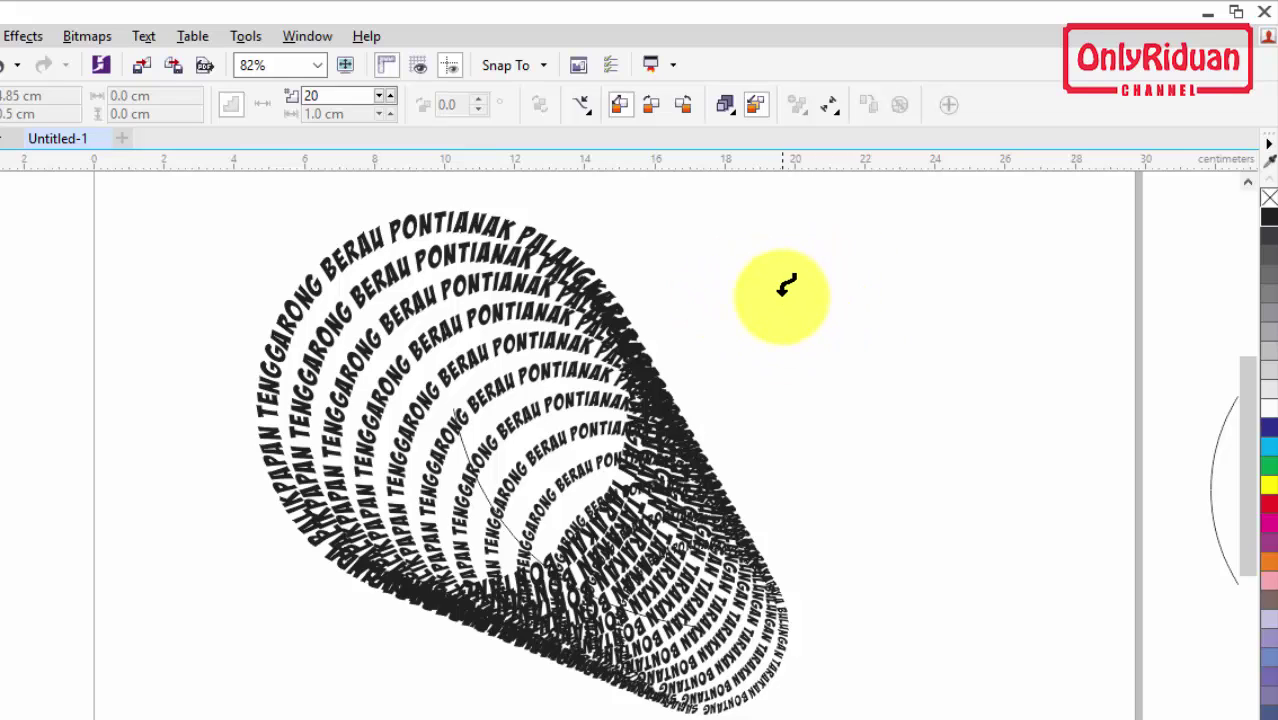
click(482, 488)
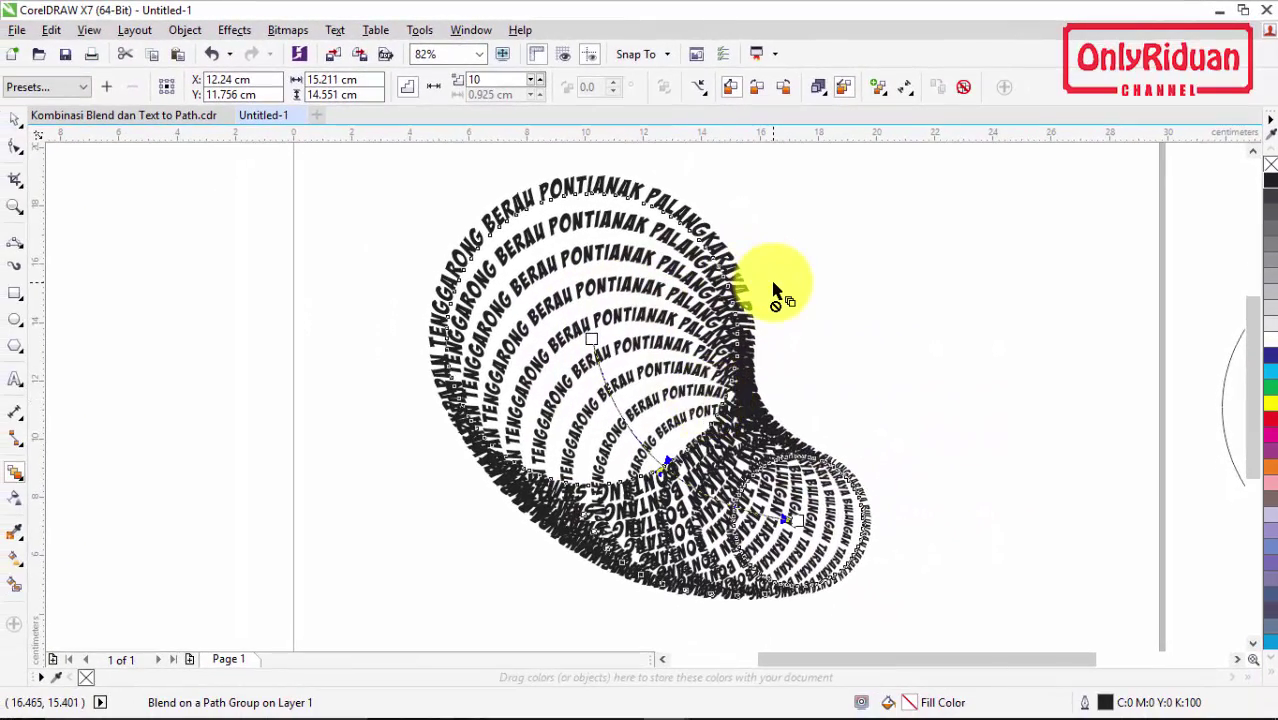
click(150, 117)
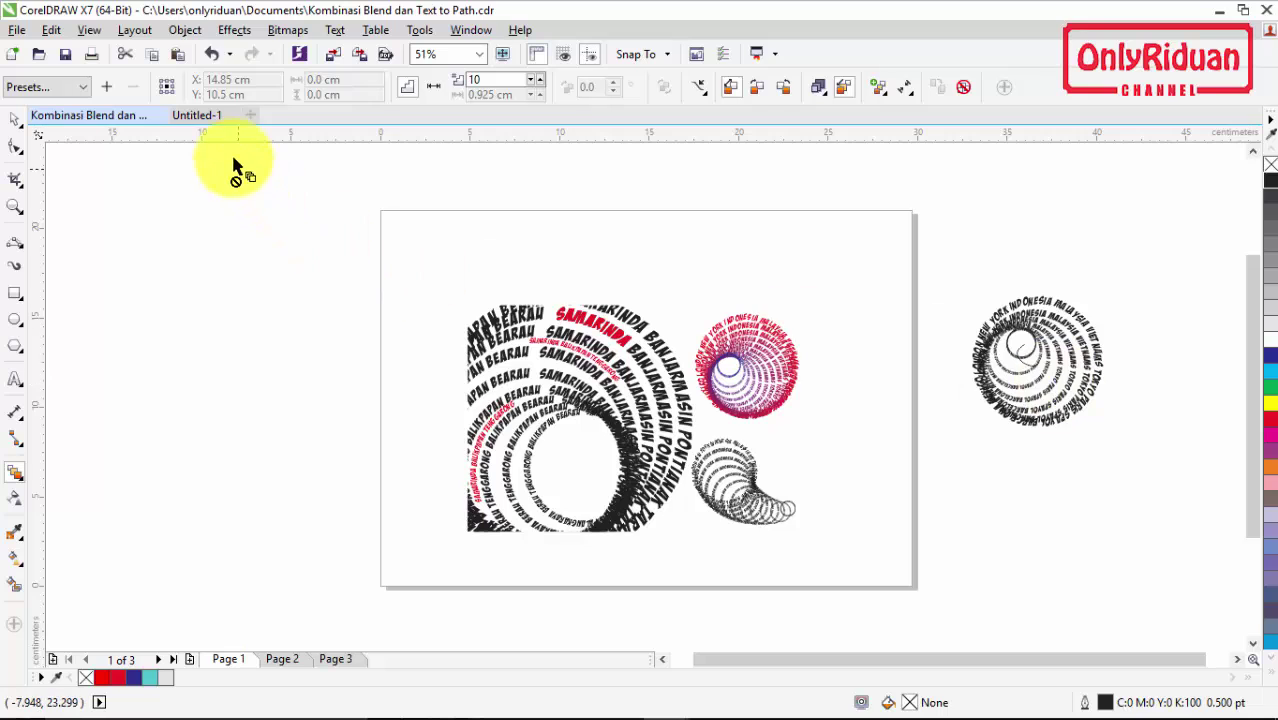
click(205, 114)
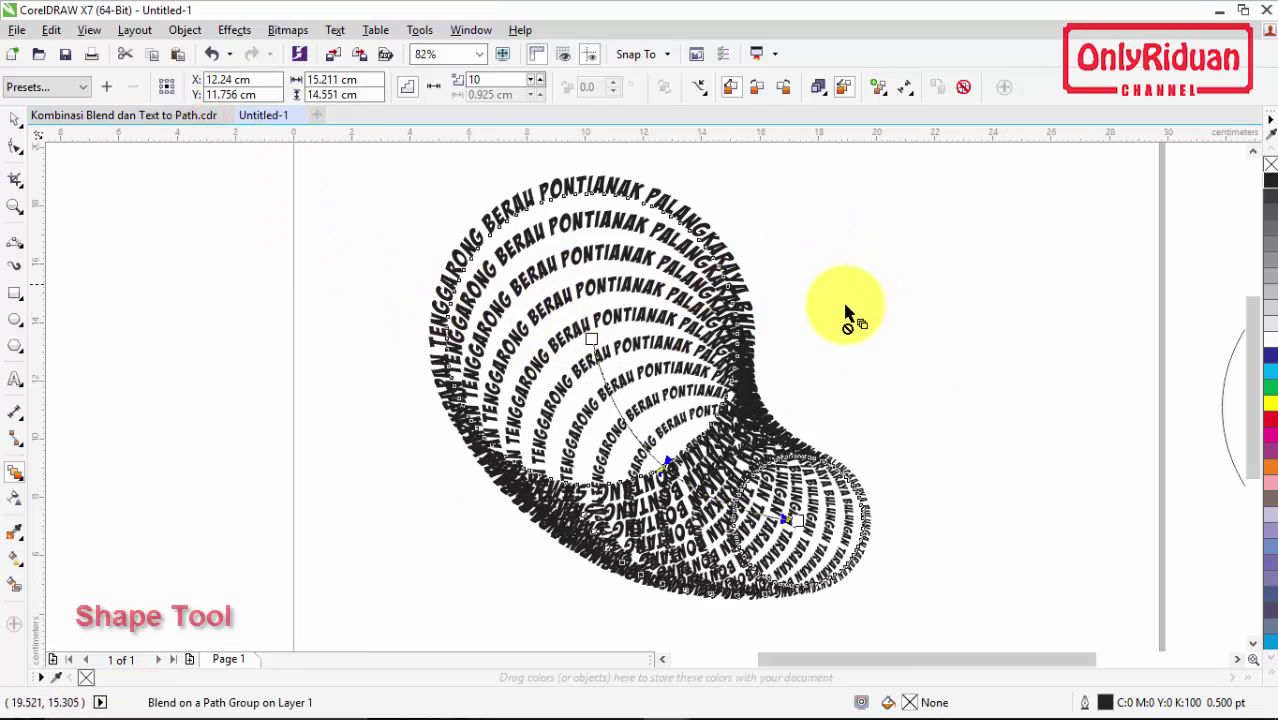
Step: Move the path curve's end node from the small ring into the large ring, up and left of the large ring's center
click(14, 151)
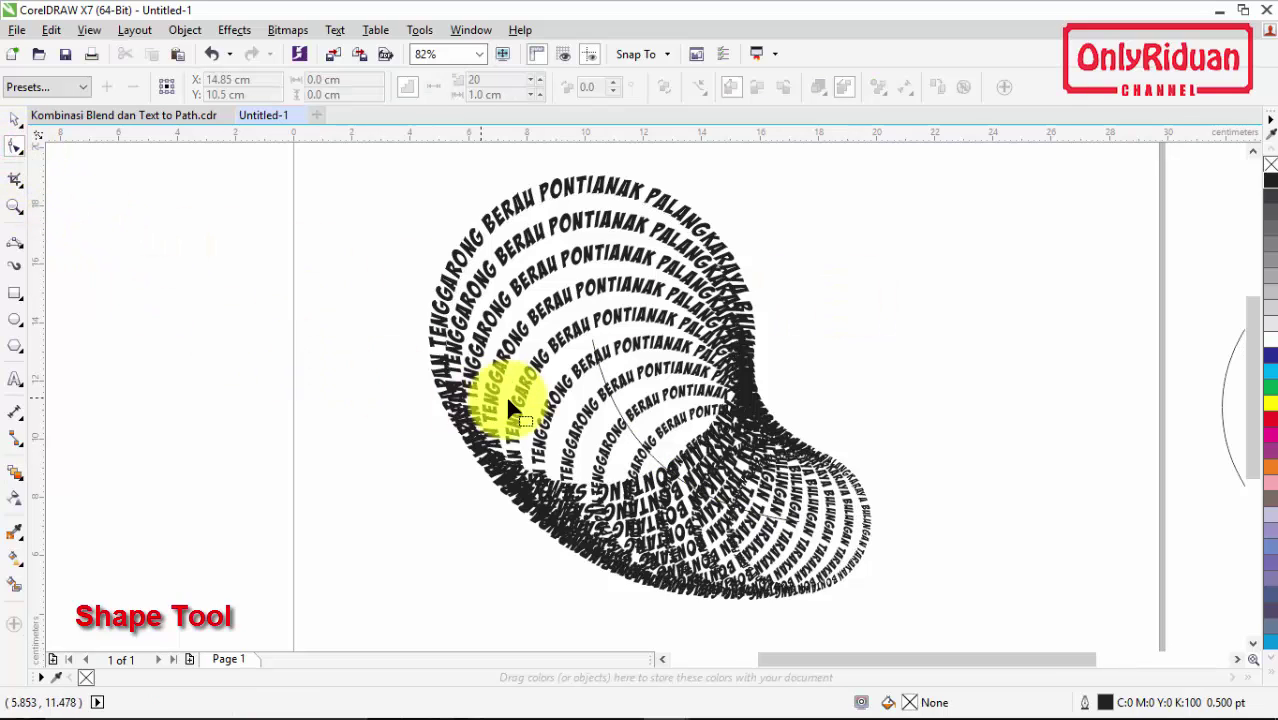
click(599, 372)
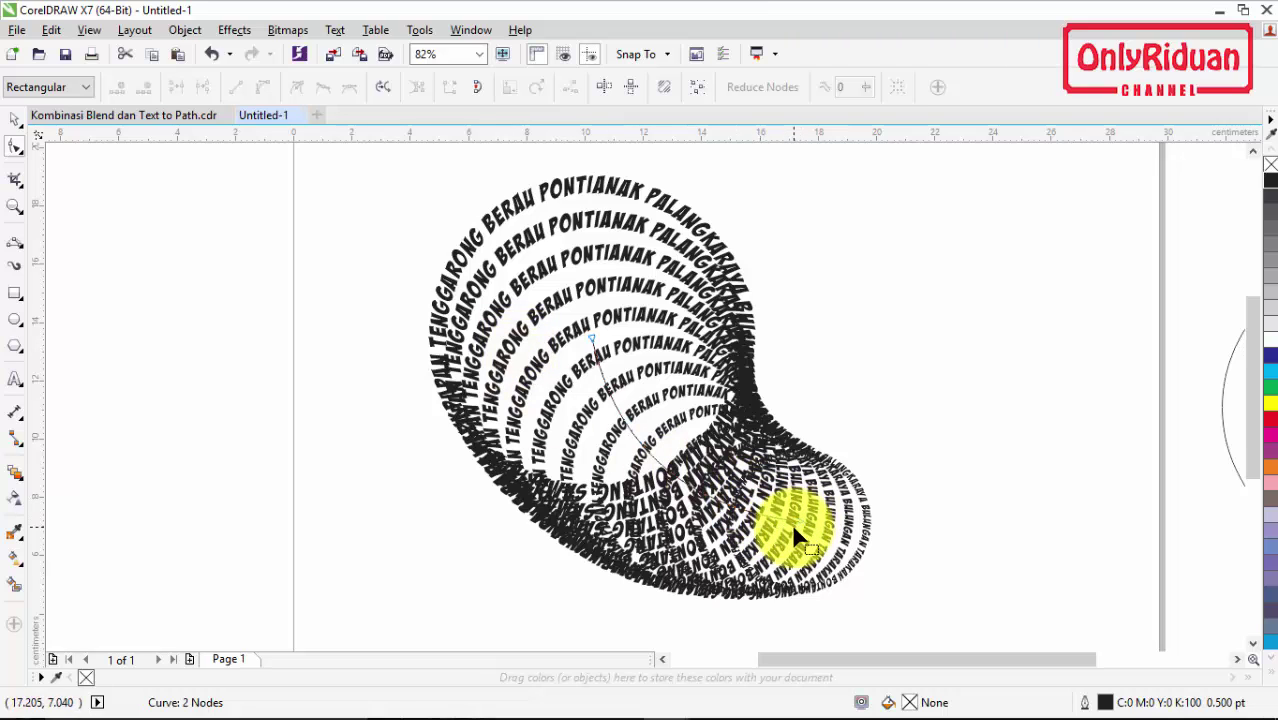
scroll(796, 520, up, 2)
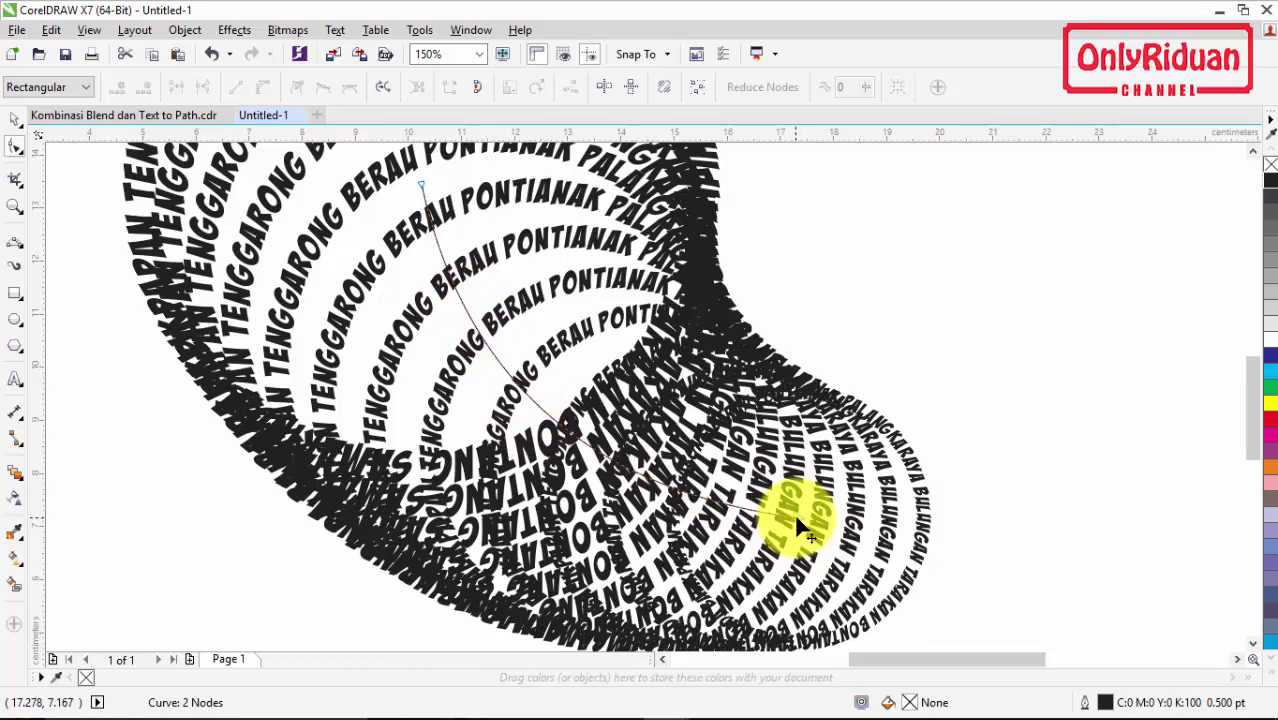
scroll(800, 528, down, 2)
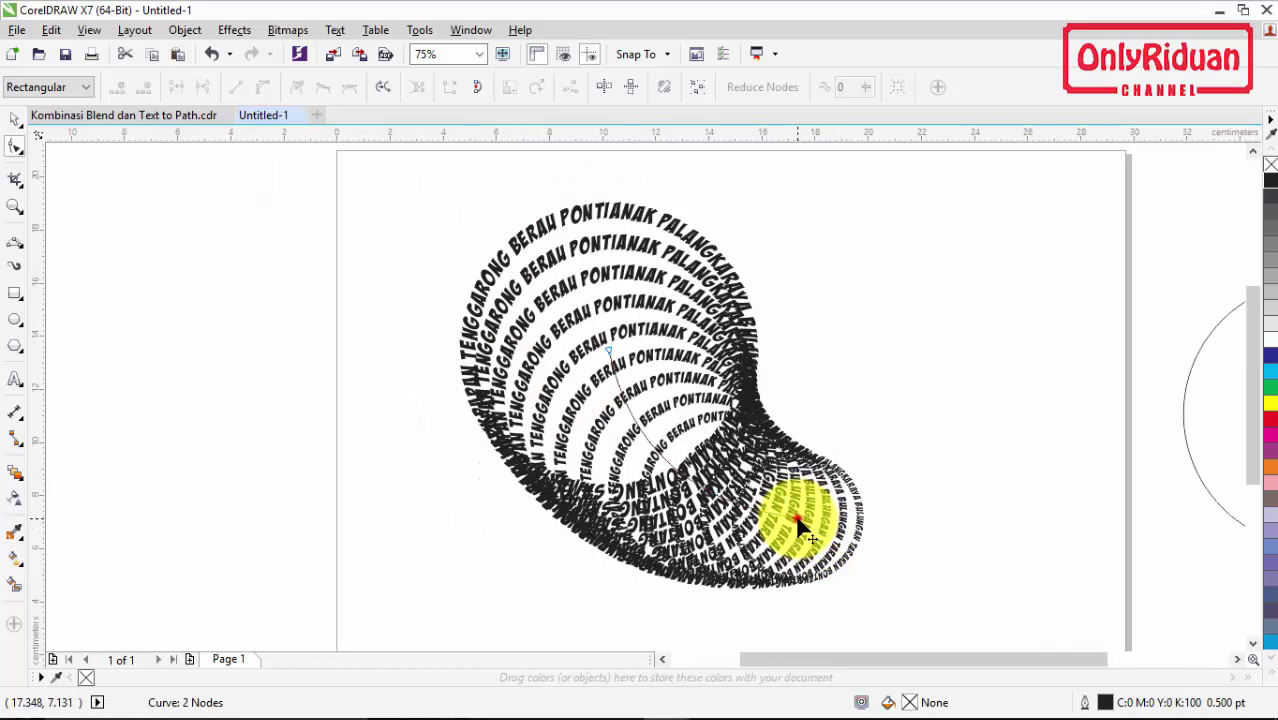
drag(798, 521, 477, 279)
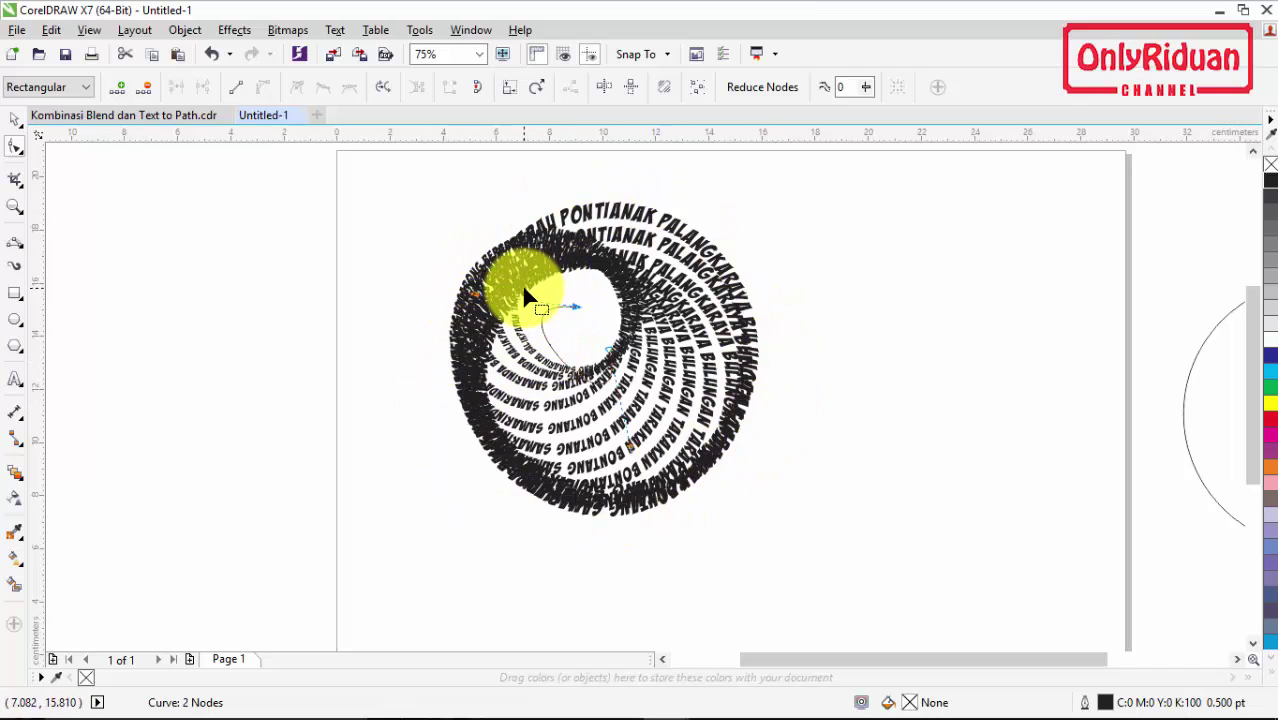
Step: Shorten the path curve's handles at both end nodes to form a rounder arc opening toward the upper right
scroll(542, 315, up, 2)
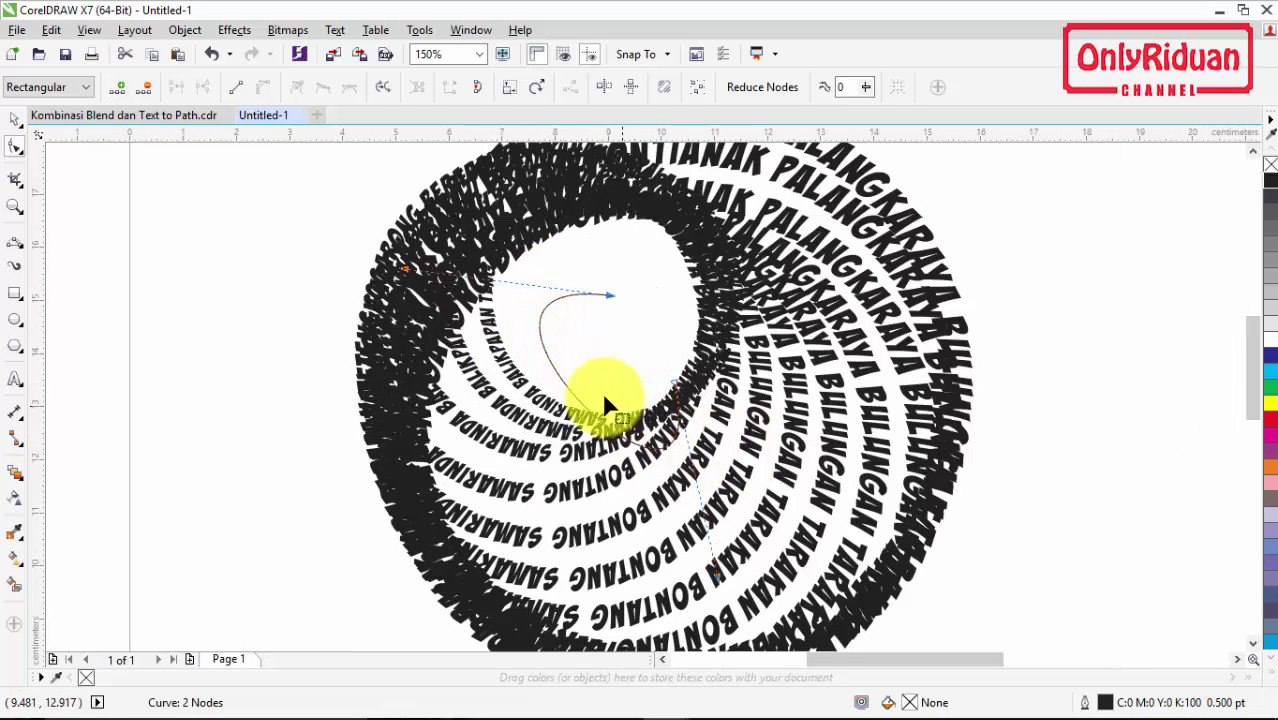
drag(405, 272, 479, 344)
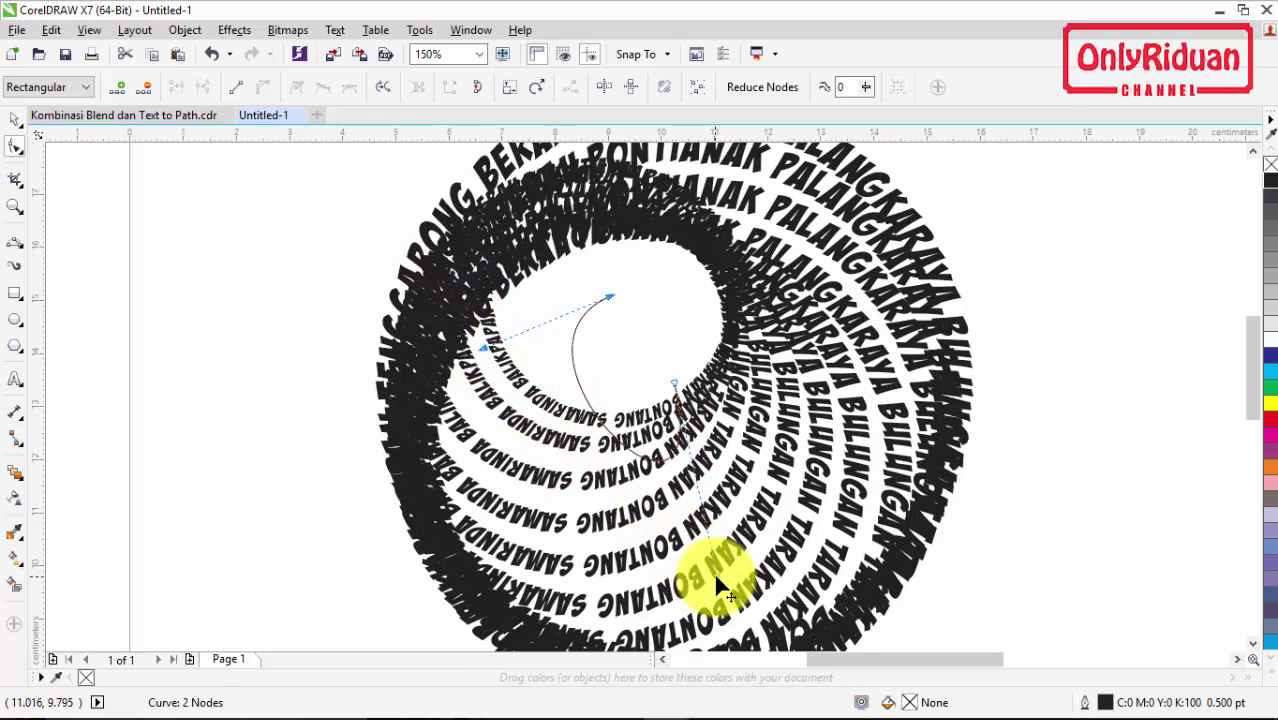
drag(712, 576, 626, 476)
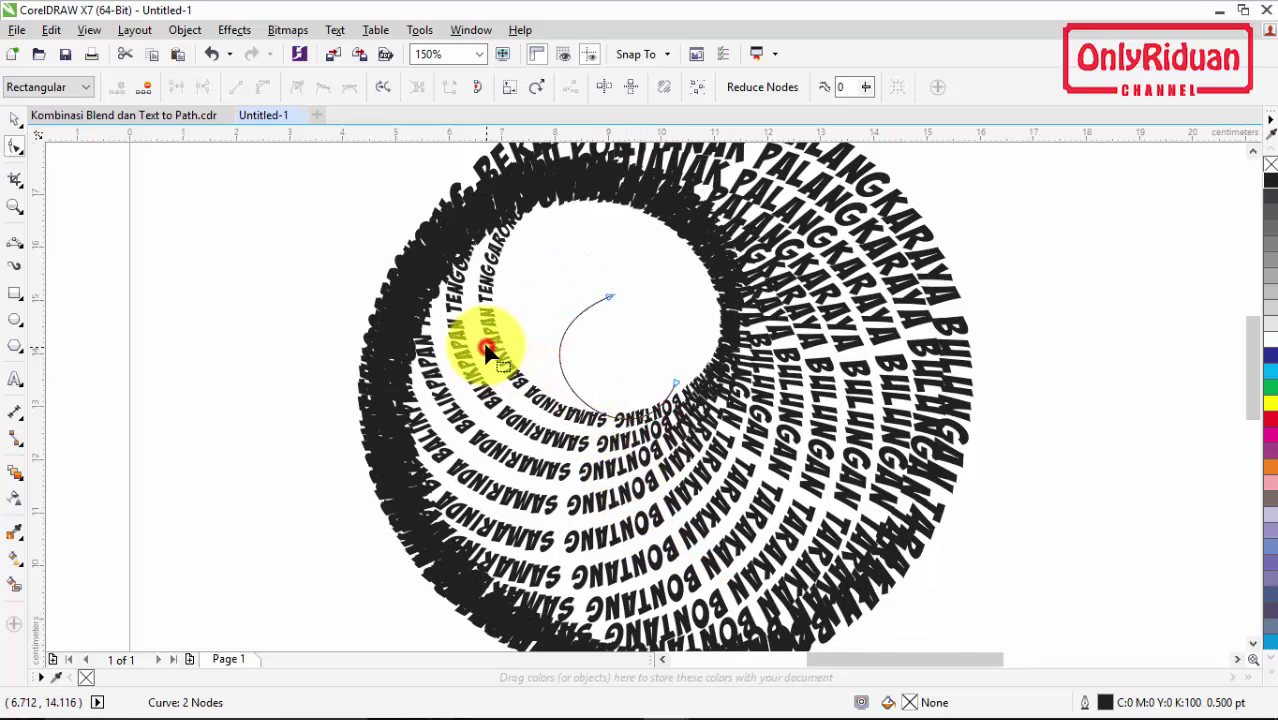
drag(608, 296, 530, 319)
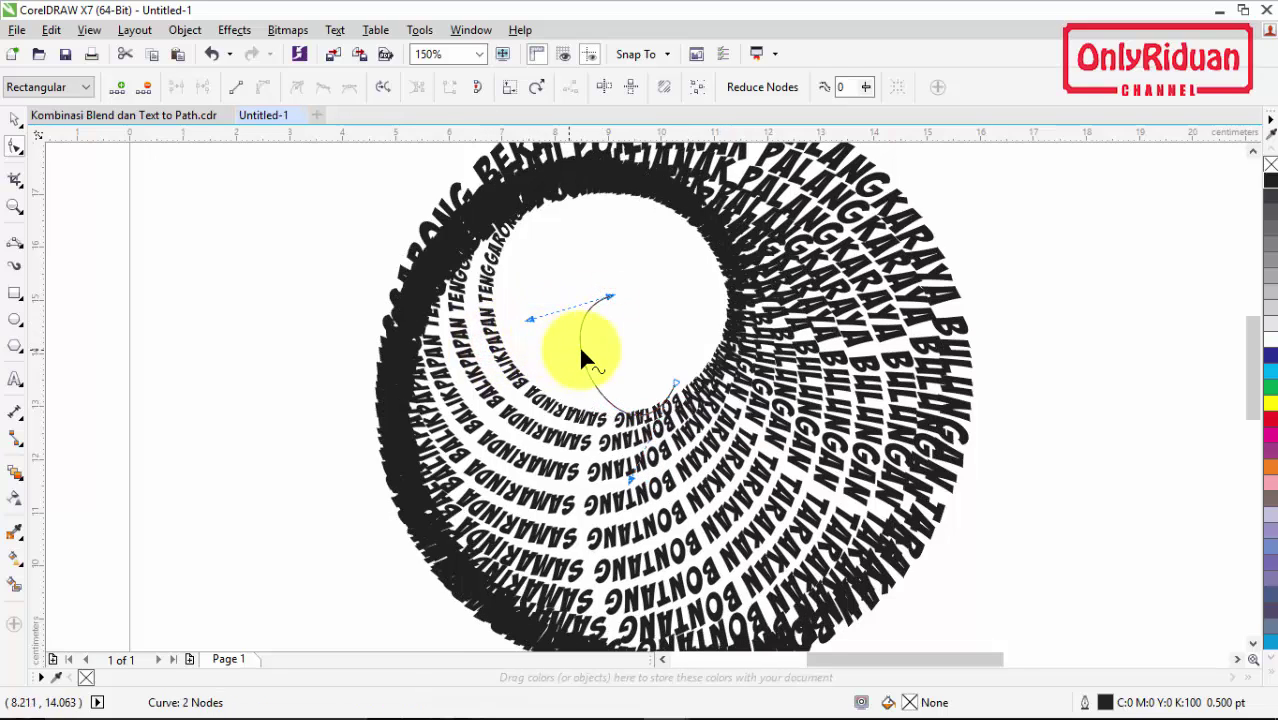
Step: Move the path curve's upper end node farther left and swing its handle downward to stretch the blend into a spiral
drag(609, 297, 465, 347)
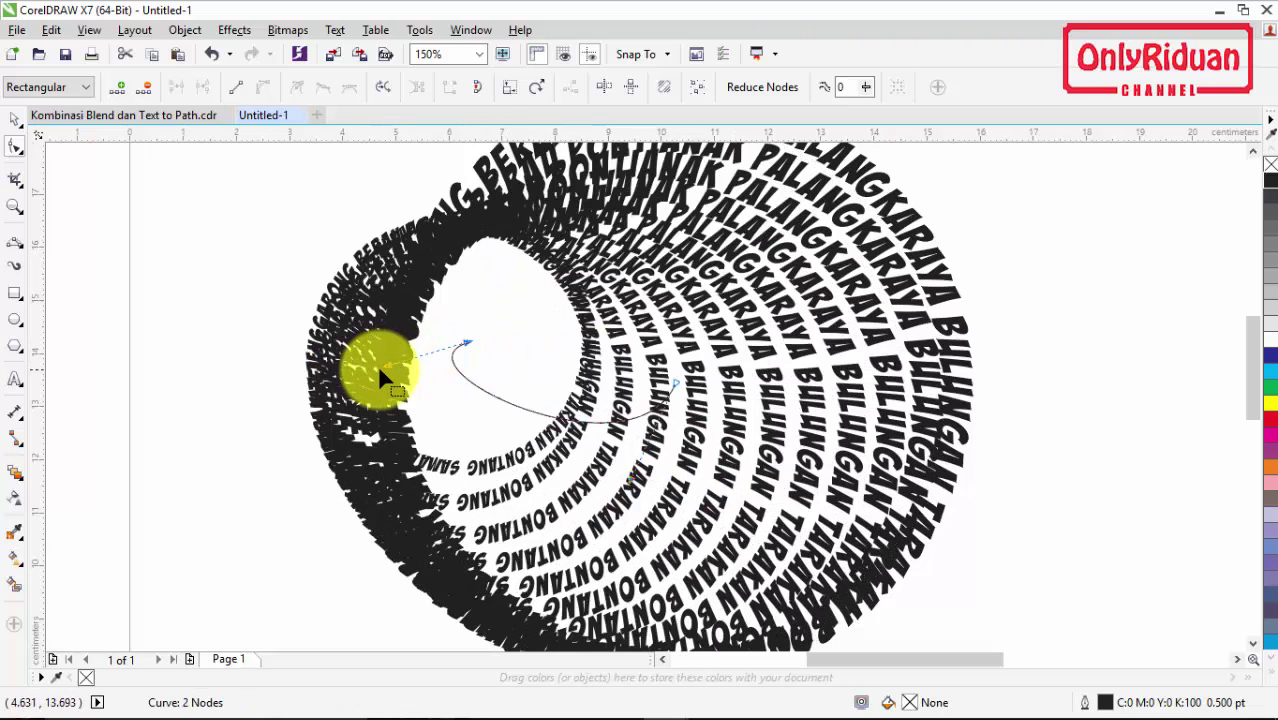
drag(388, 369, 452, 510)
scroll(506, 436, down, 2)
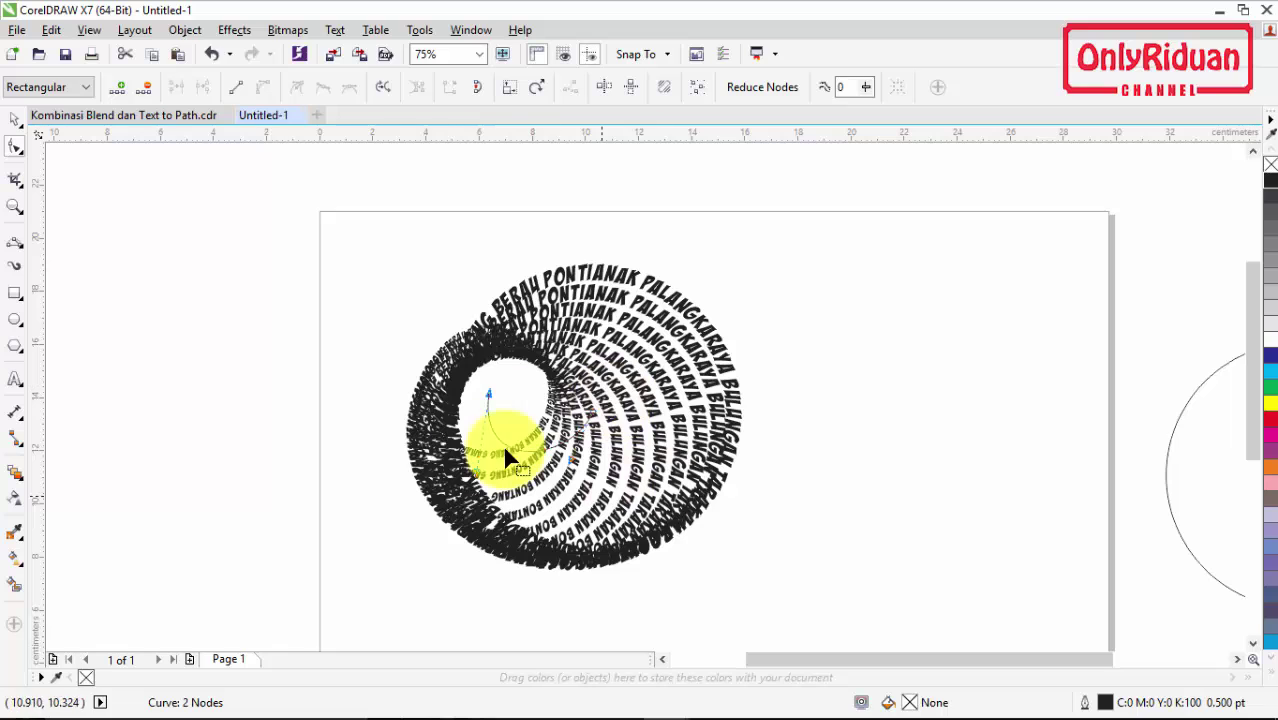
drag(507, 455, 540, 380)
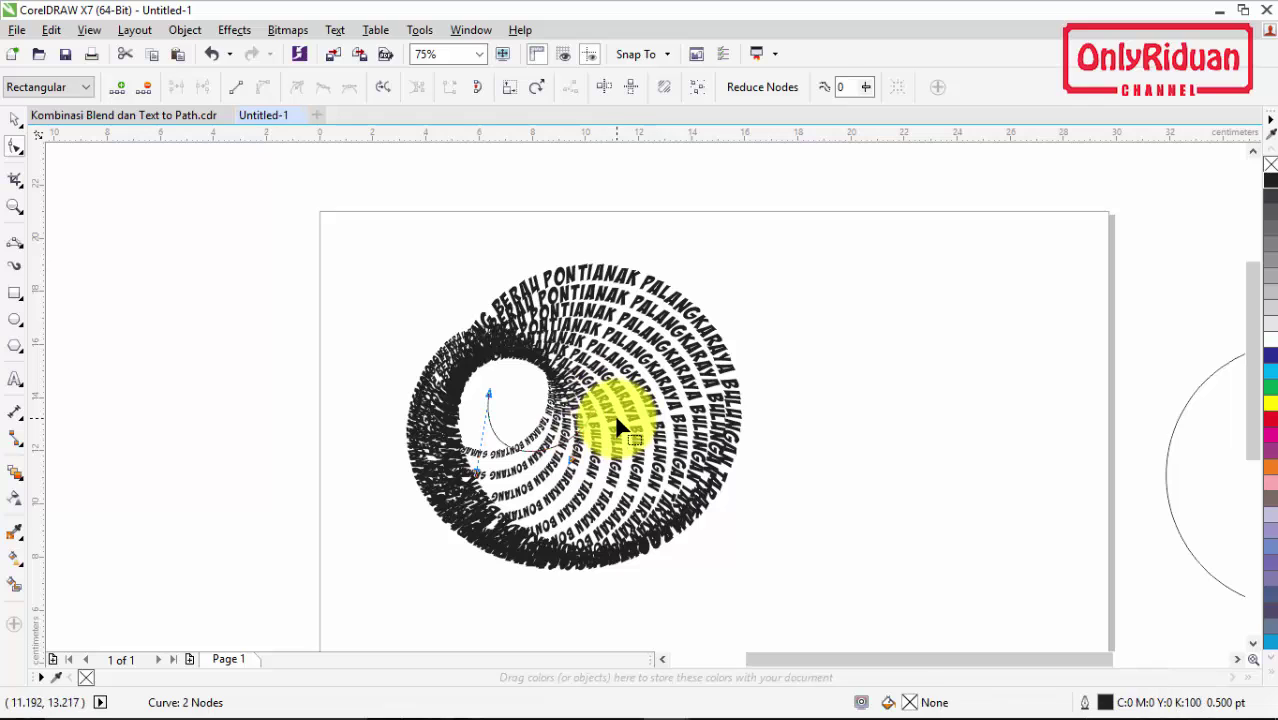
click(14, 124)
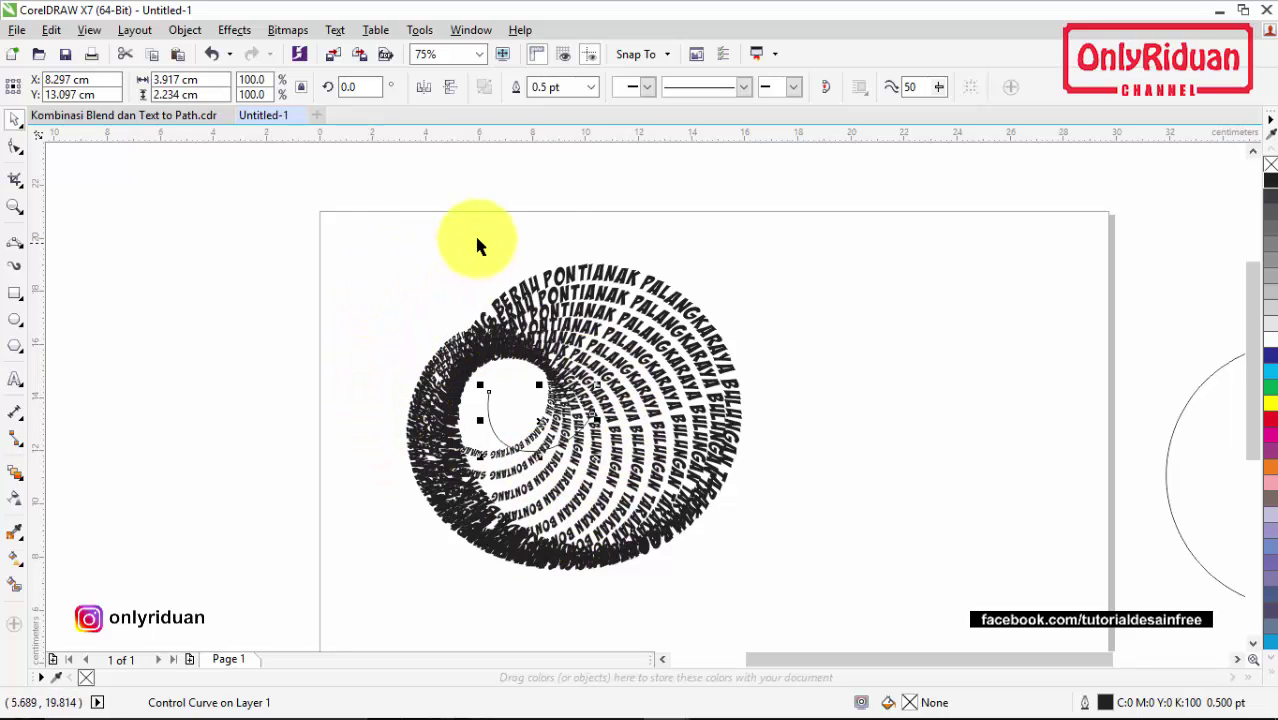
Step: Copy the text blend to the right side of the page and shift the original left to about X 4 cm
click(350, 278)
drag(308, 211, 779, 594)
drag(573, 422, 944, 420)
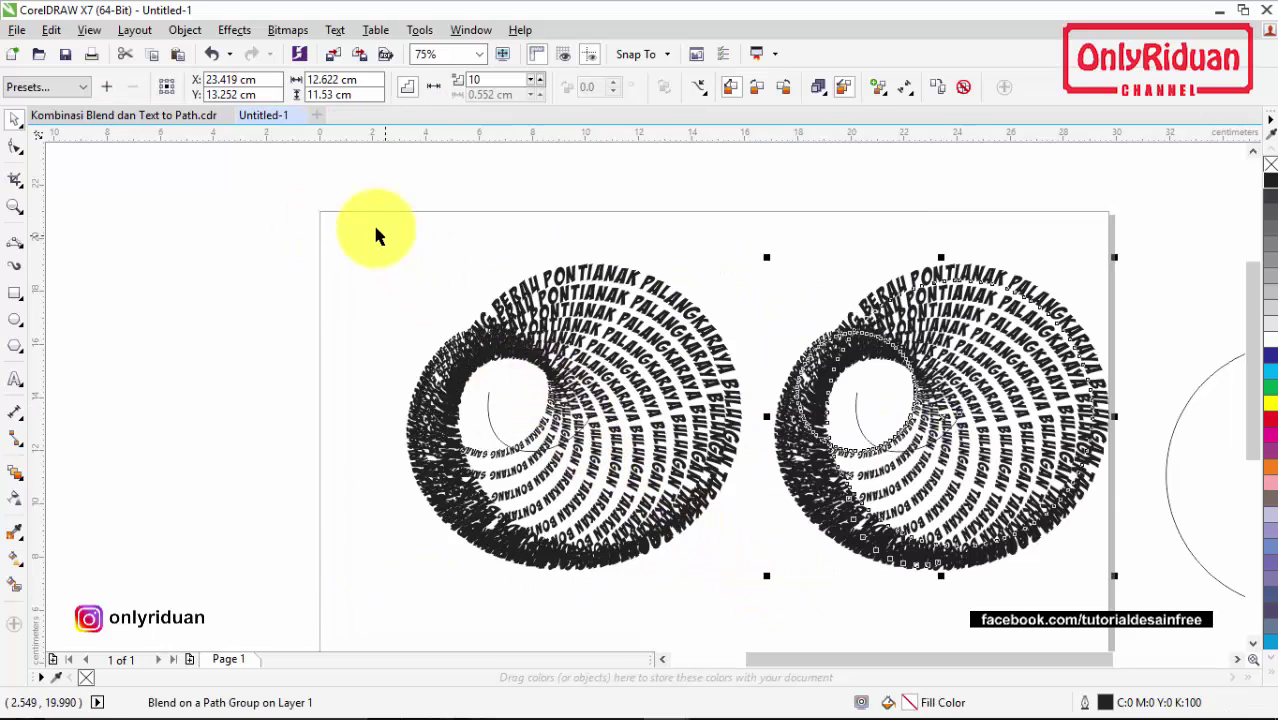
drag(323, 202, 673, 502)
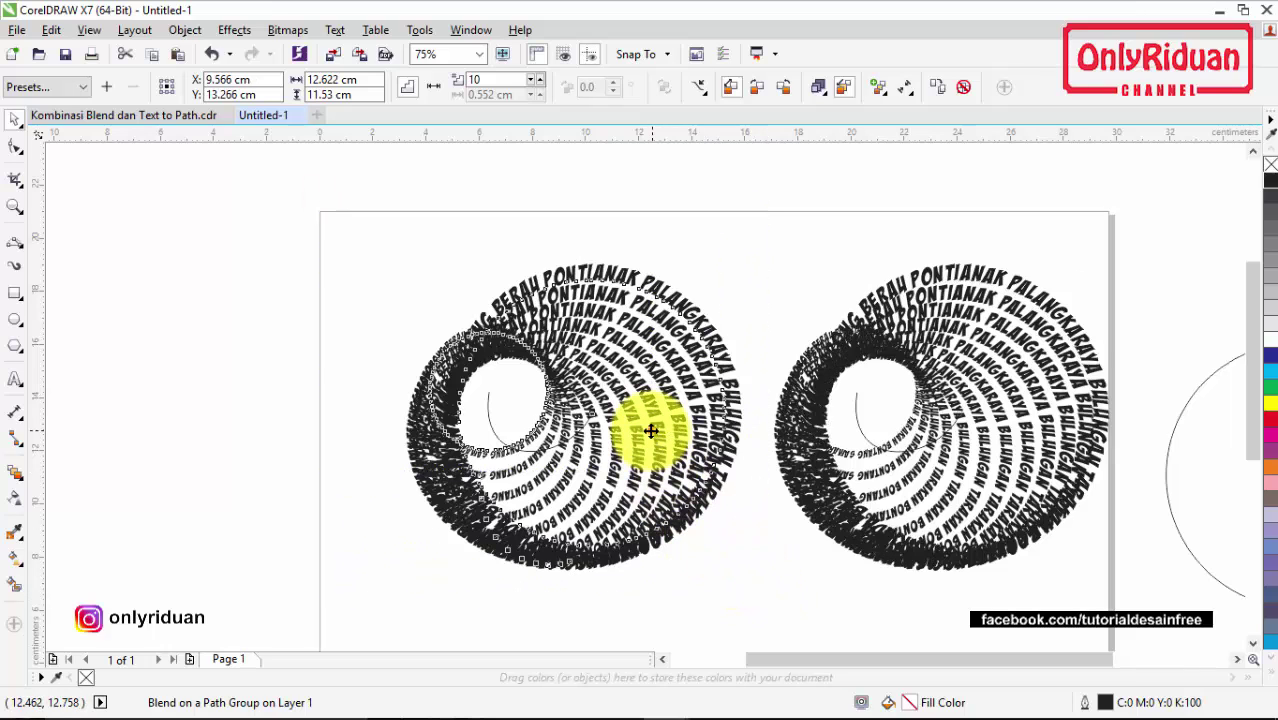
mouse_move(653, 428)
mouse_down()
mouse_move(508, 428)
mouse_move(642, 430)
mouse_up()
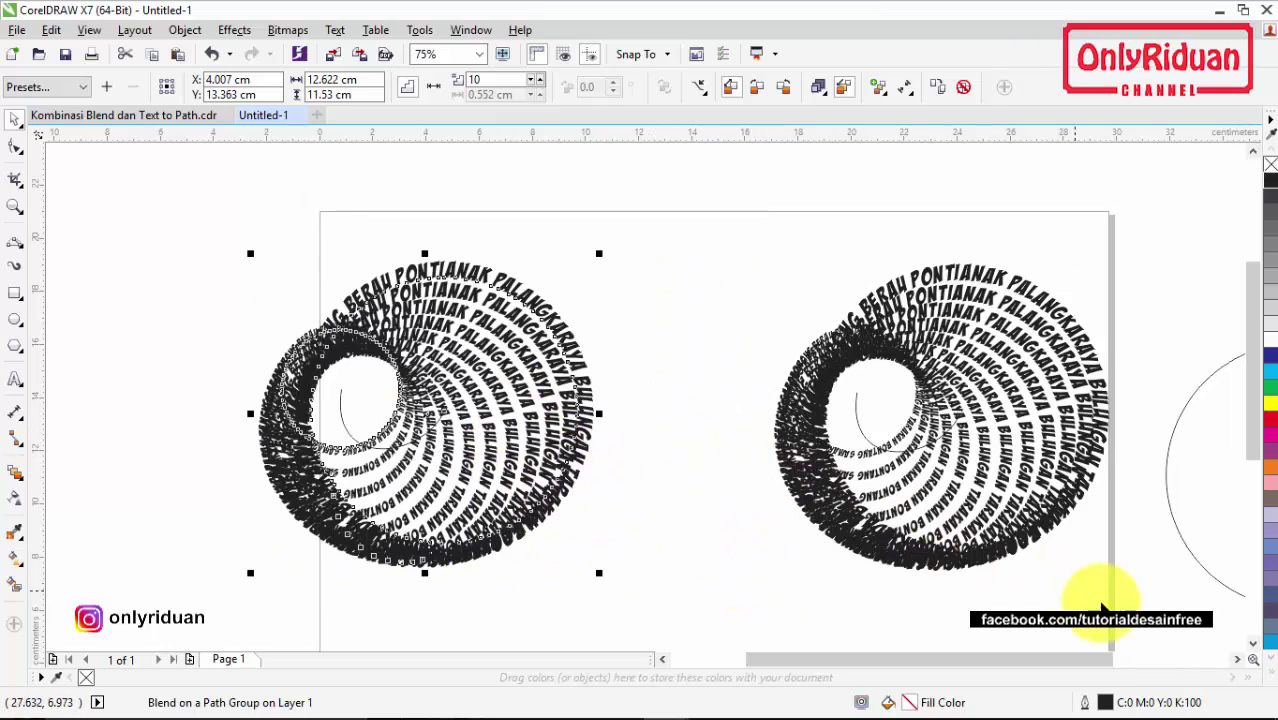
Step: Break apart the blend of the copied text spiral on the right side of the page
click(1237, 659)
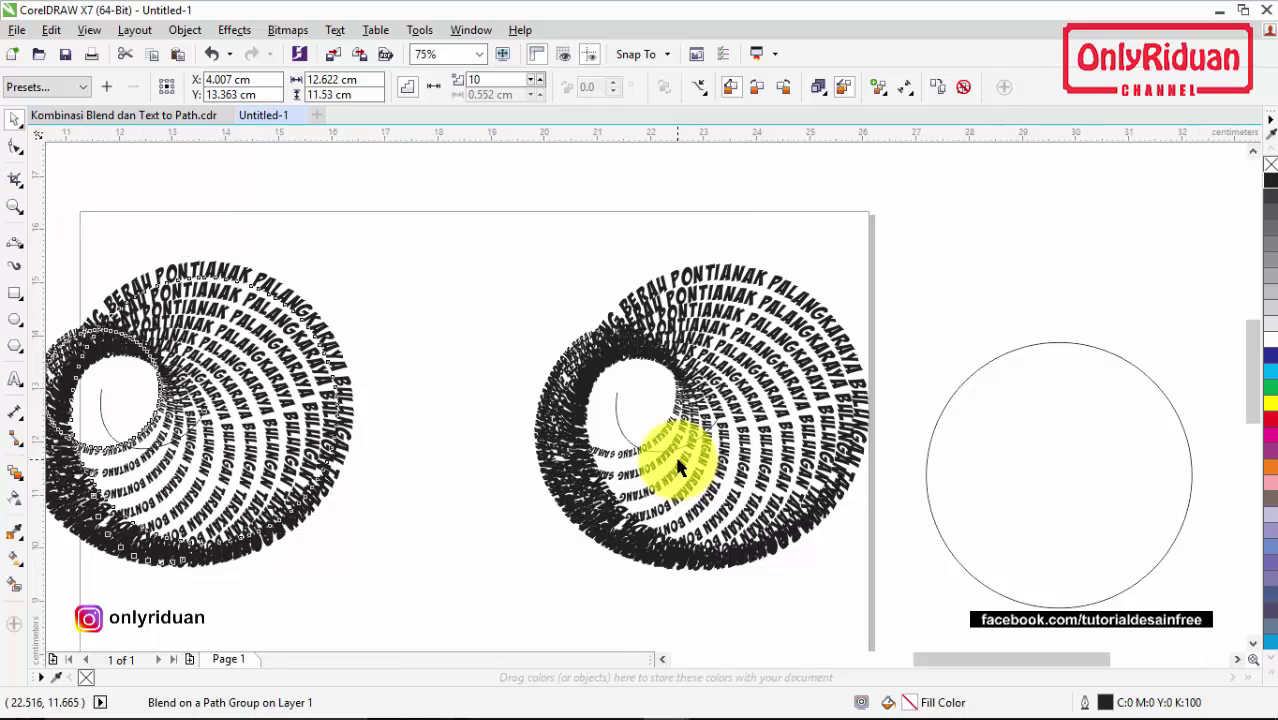
scroll(670, 456, up, 2)
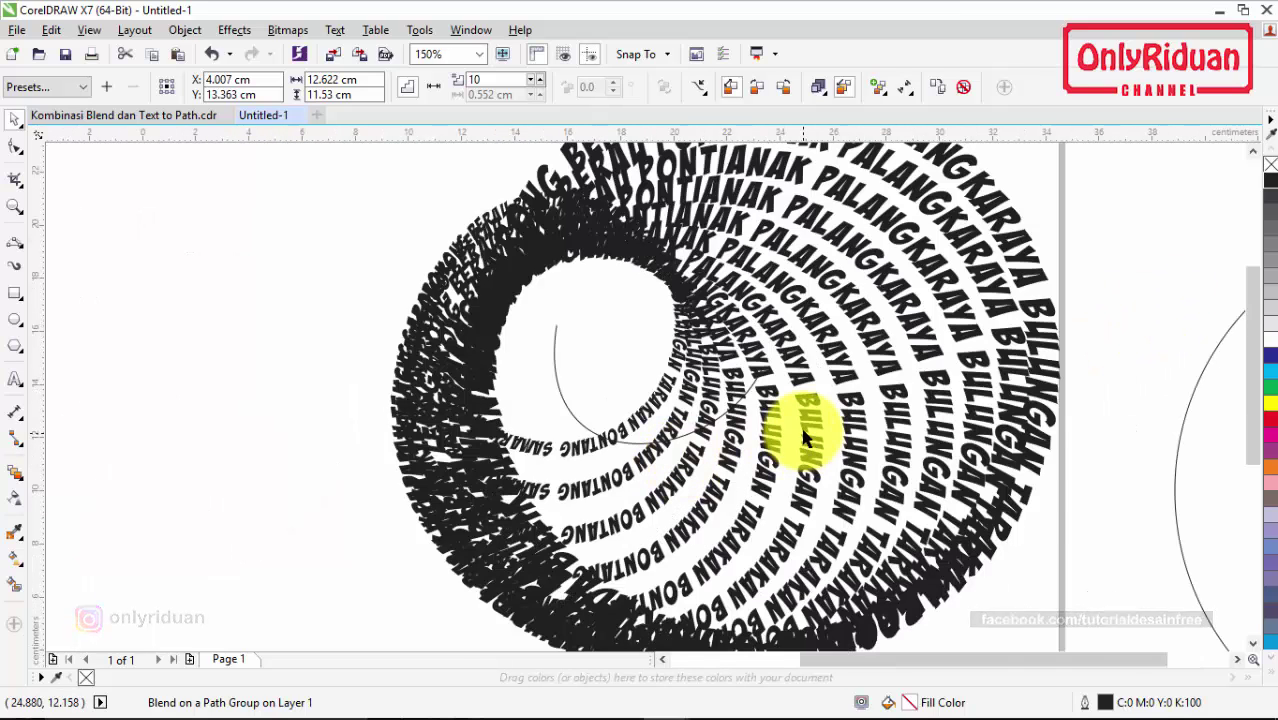
scroll(799, 428, down, 2)
click(838, 386)
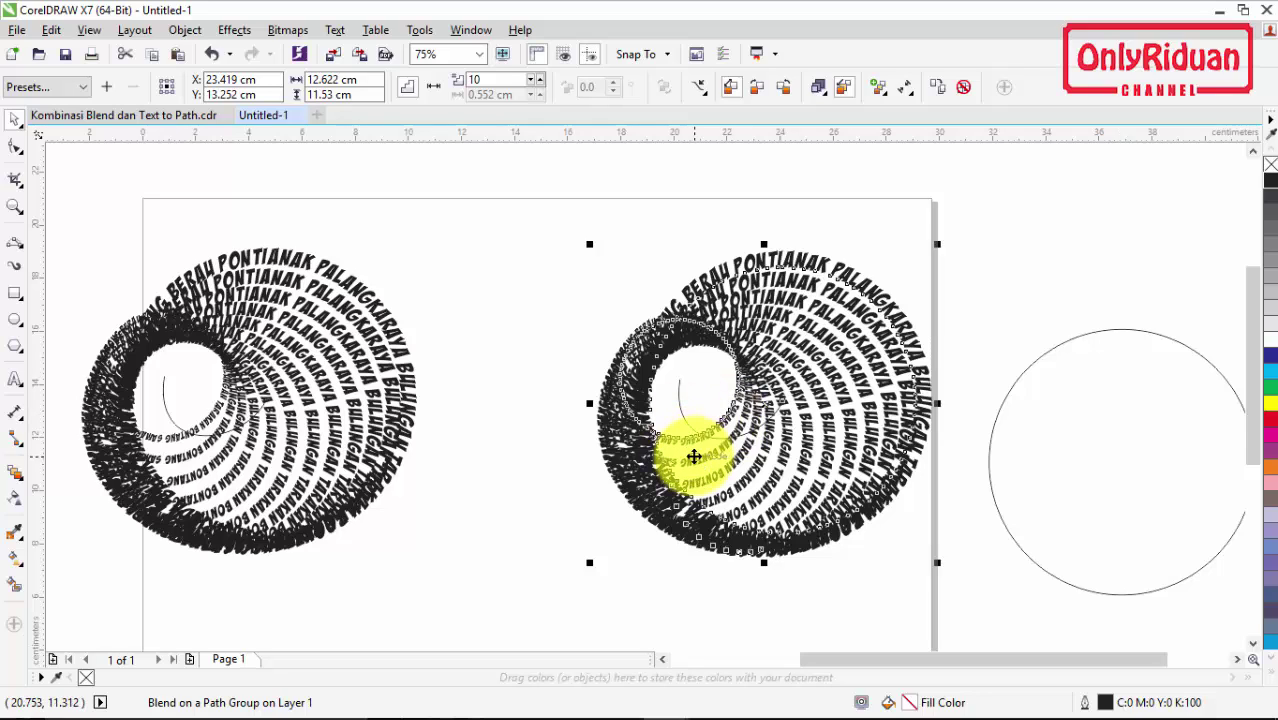
click(185, 30)
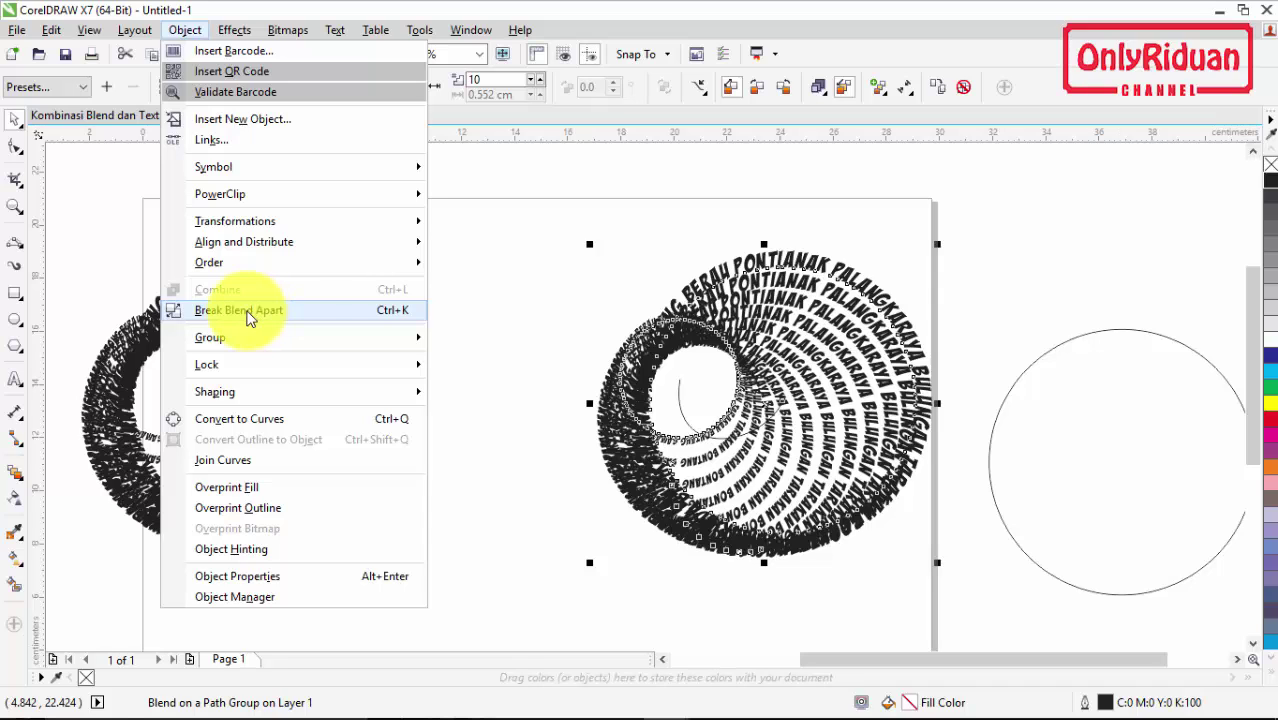
click(403, 311)
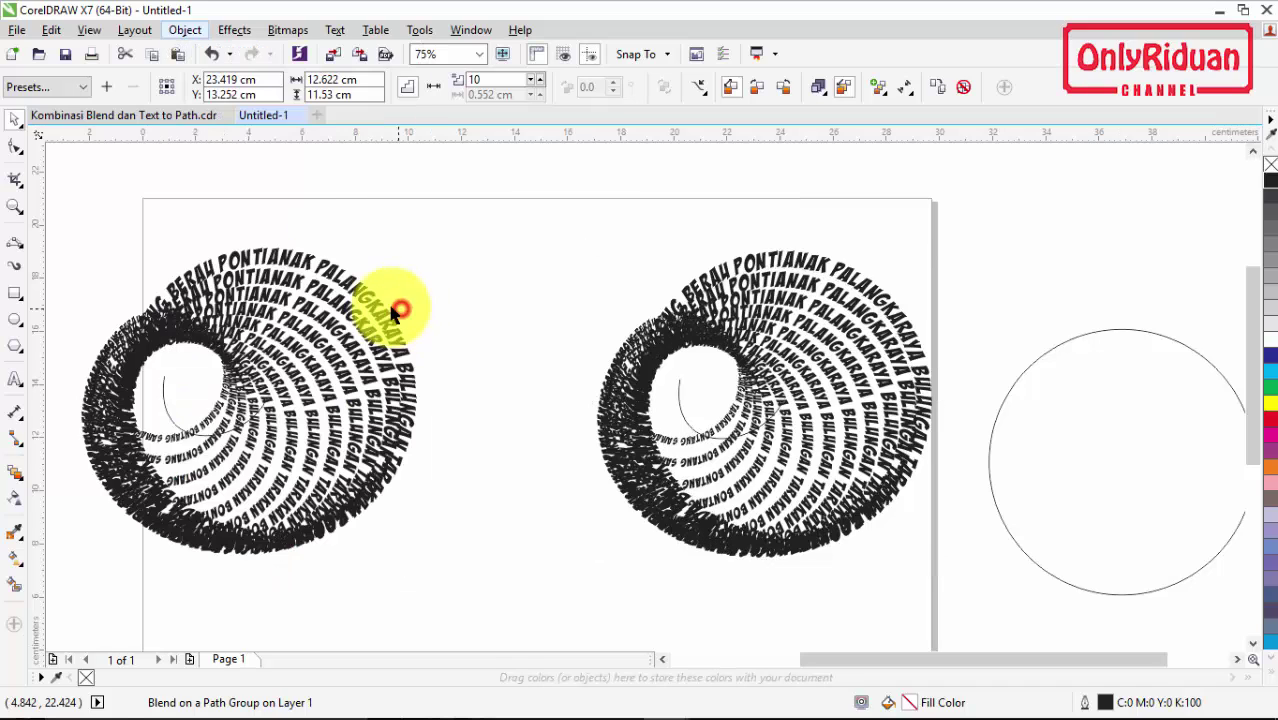
Step: Delete the path curve inside the broken-apart copy
click(395, 210)
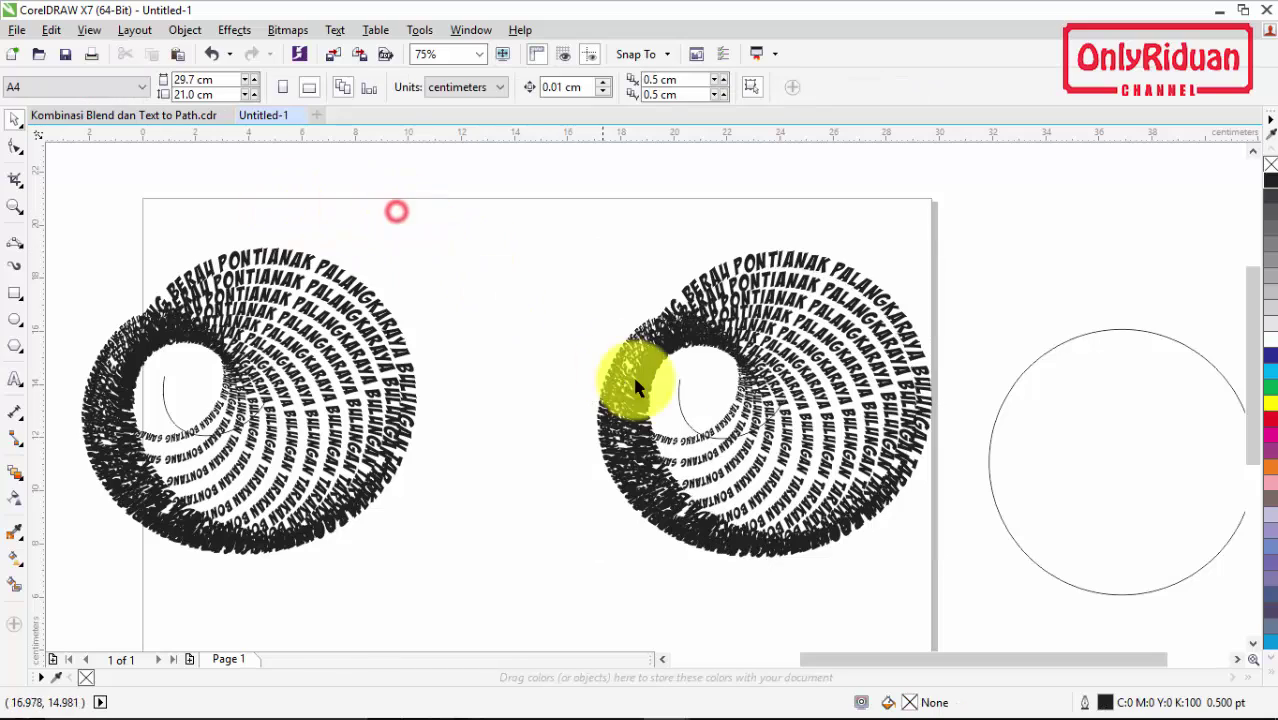
click(679, 410)
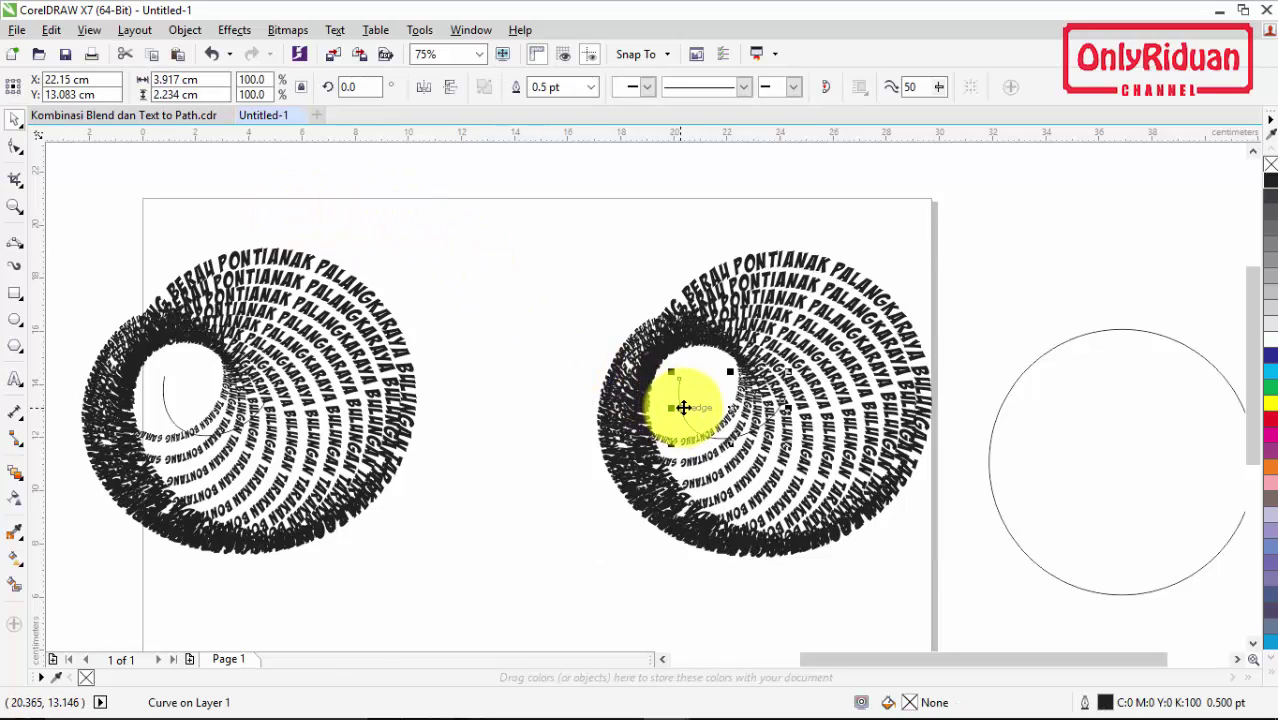
key(Delete)
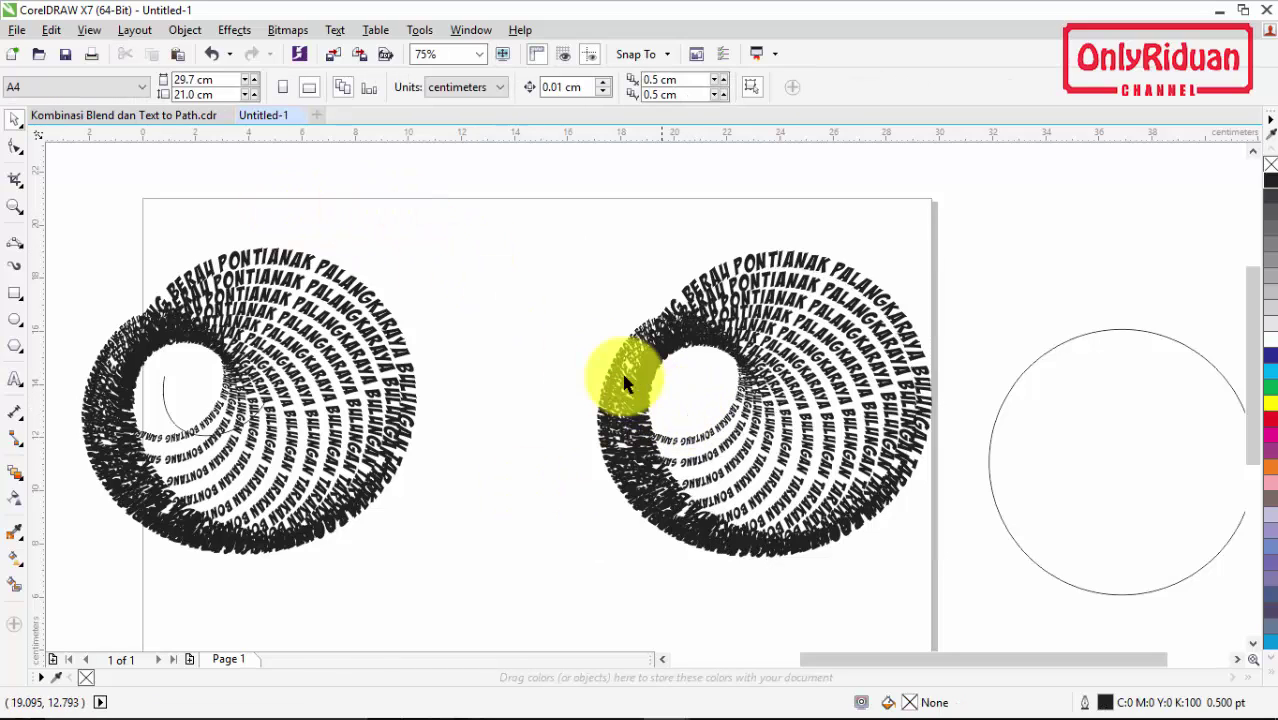
Step: Move the plain 10 cm circle farther right, away from the page, to about X 54 cm
click(1237, 660)
scroll(607, 529, down, 2)
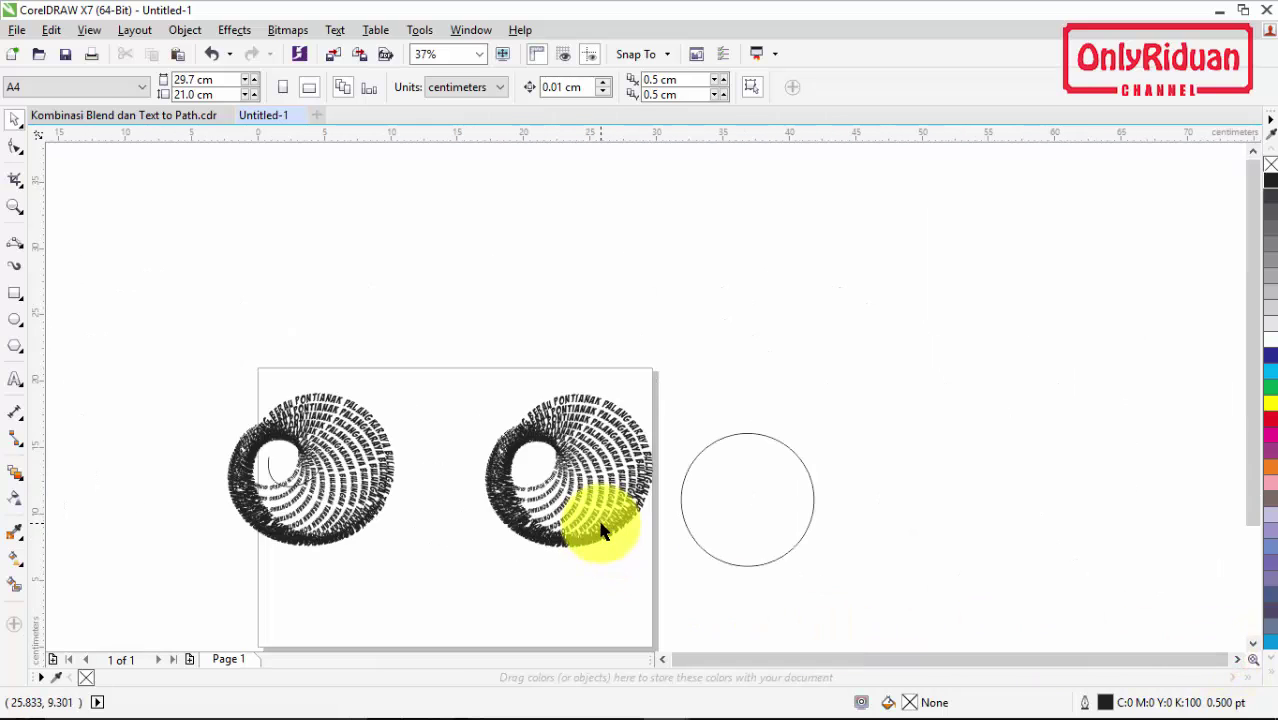
scroll(1244, 388, down, 2)
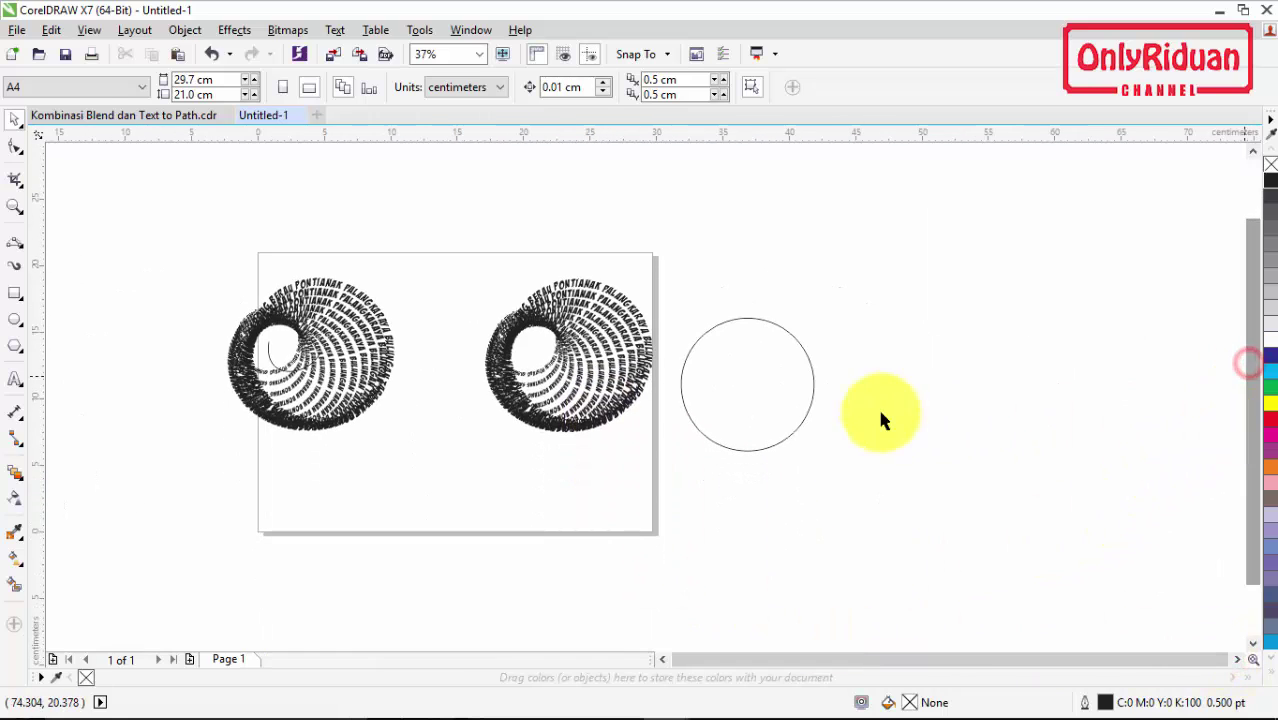
click(808, 400)
drag(722, 387, 946, 421)
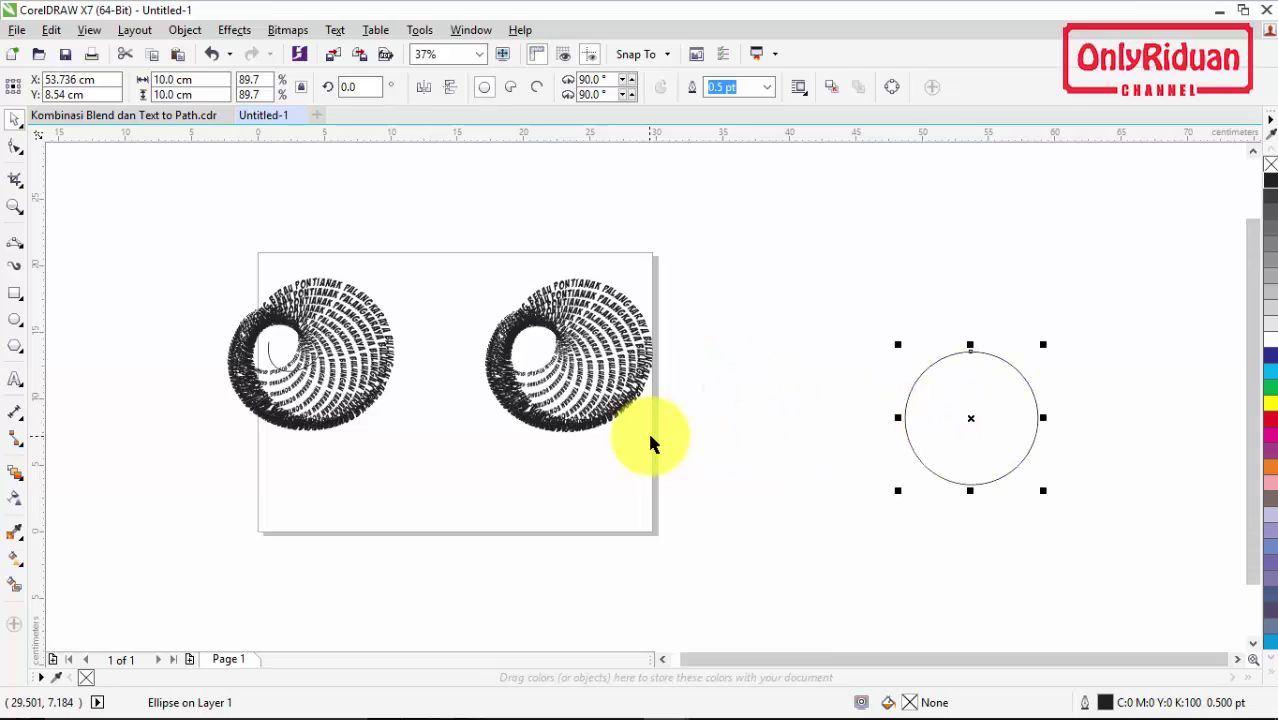
Step: Ungroup the intermediate text rings of the right-hand copy
scroll(543, 372, up, 2)
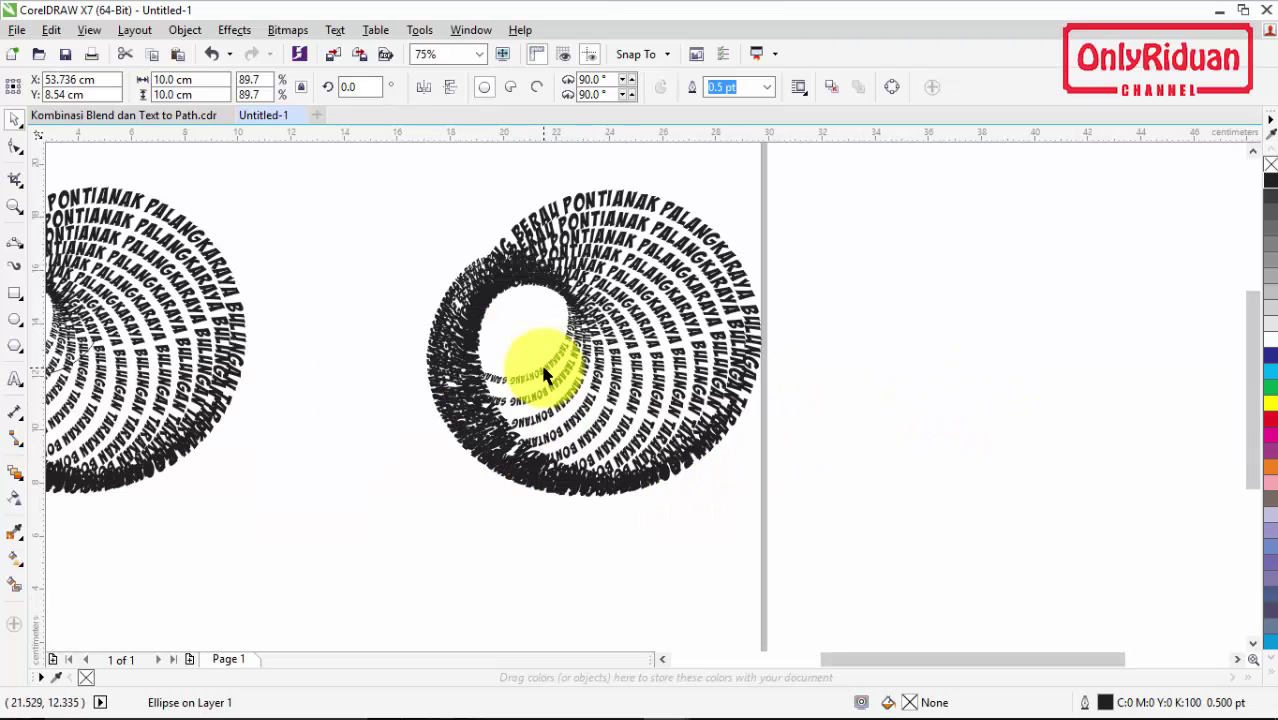
click(639, 287)
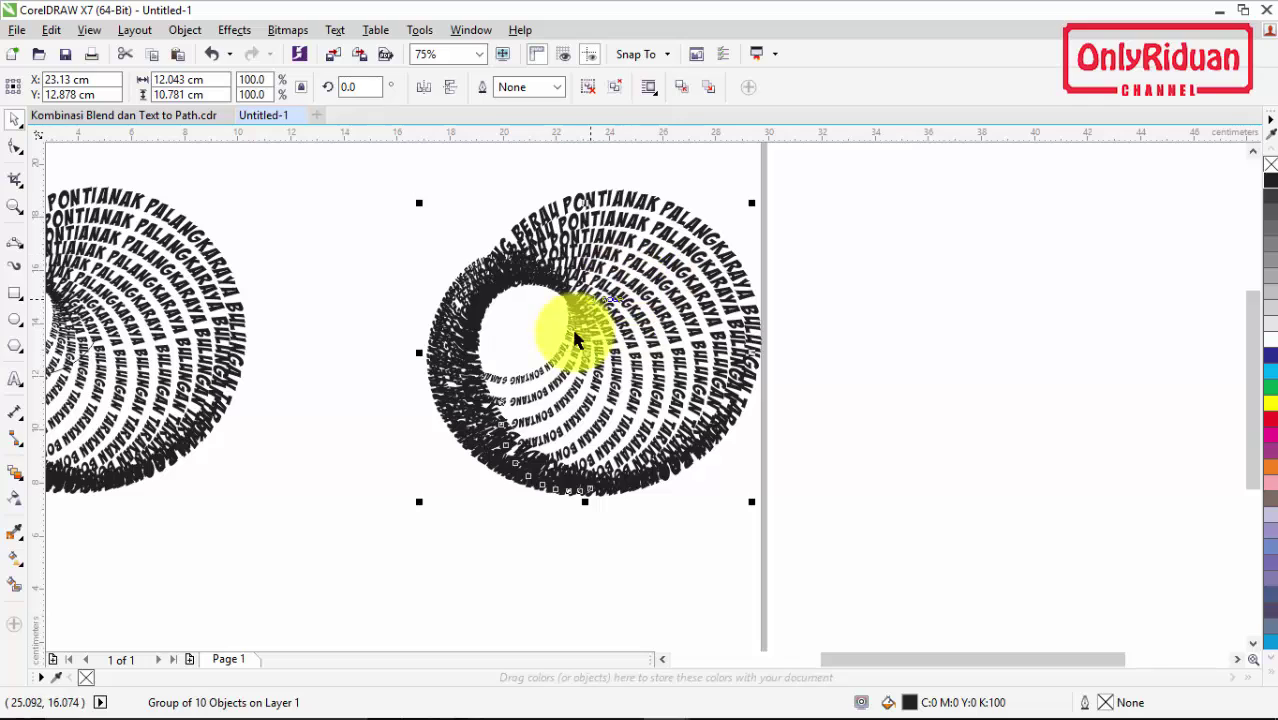
click(588, 88)
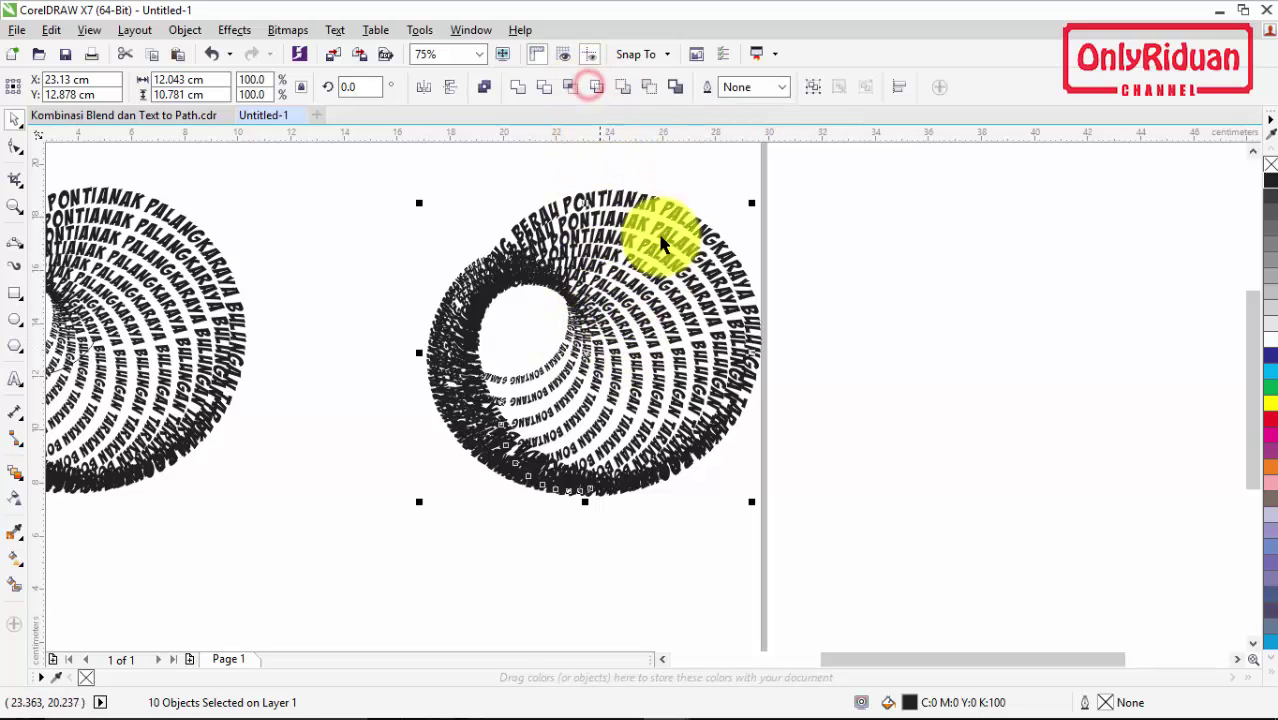
click(842, 270)
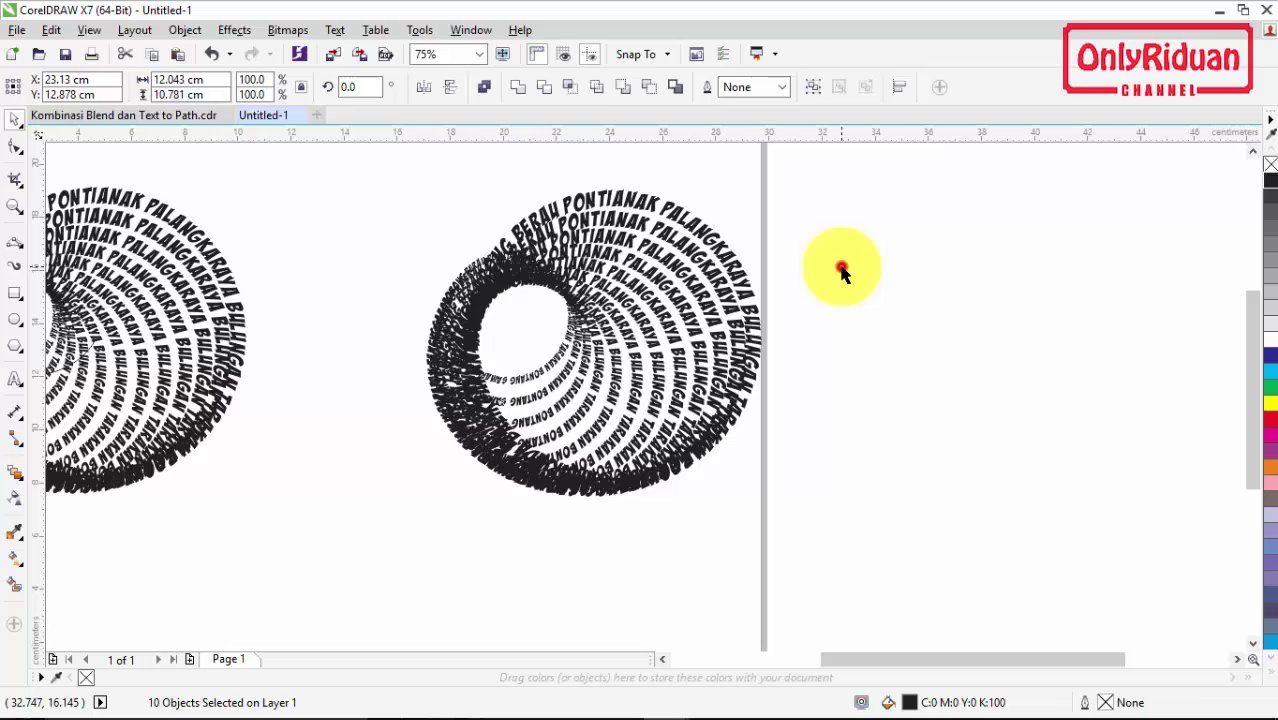
Step: Move one intermediate text ring out of the ungrouped copy into the empty area right of the page
click(690, 328)
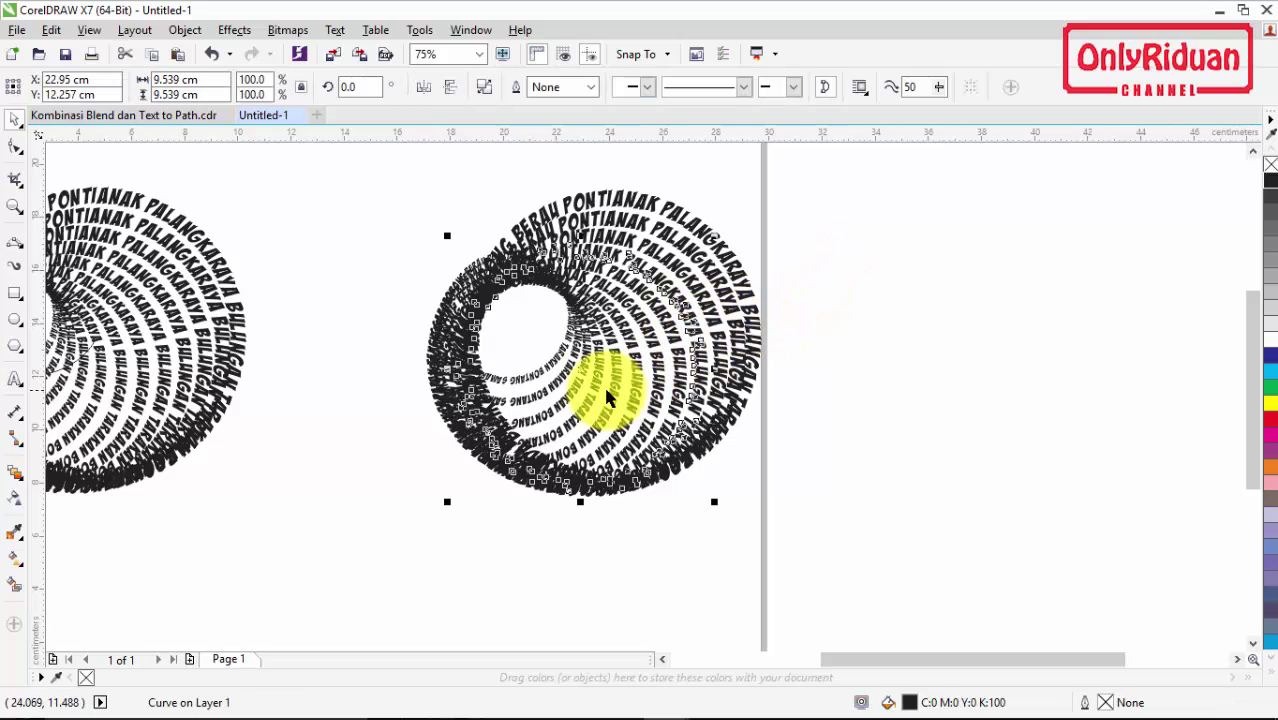
drag(582, 371, 973, 374)
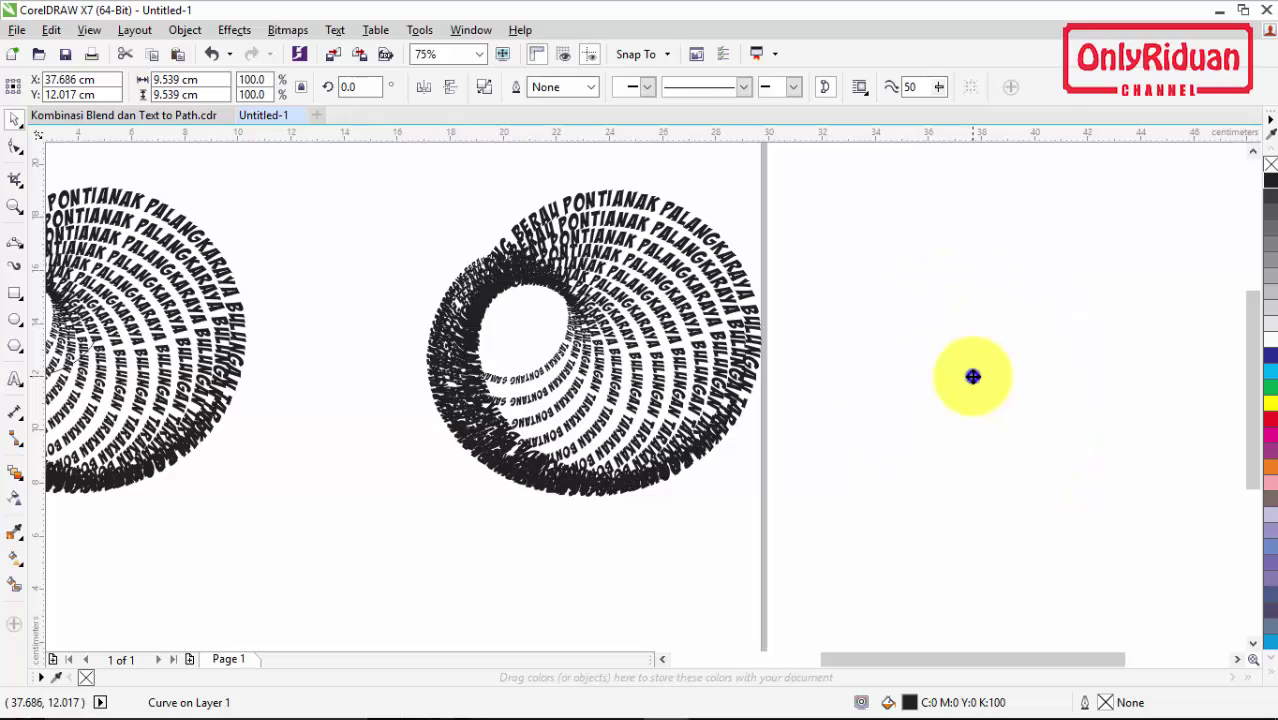
click(953, 557)
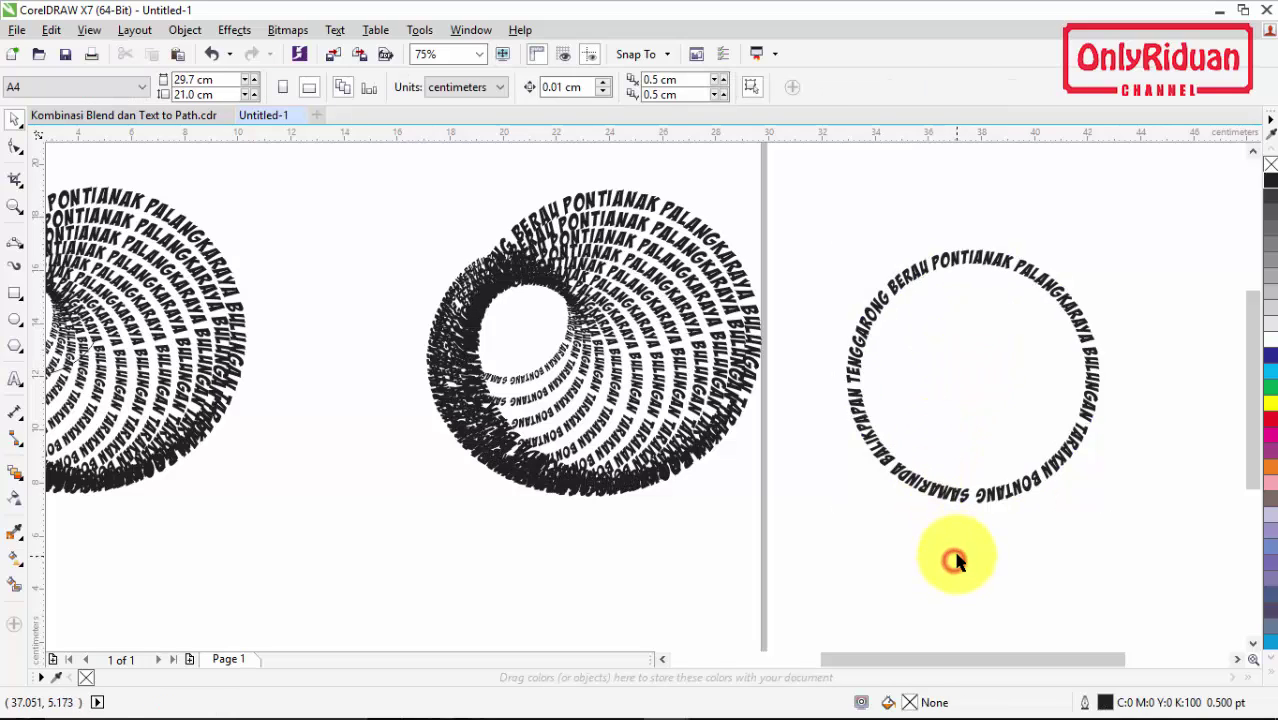
Step: Fill the separated text ring with red
click(1066, 306)
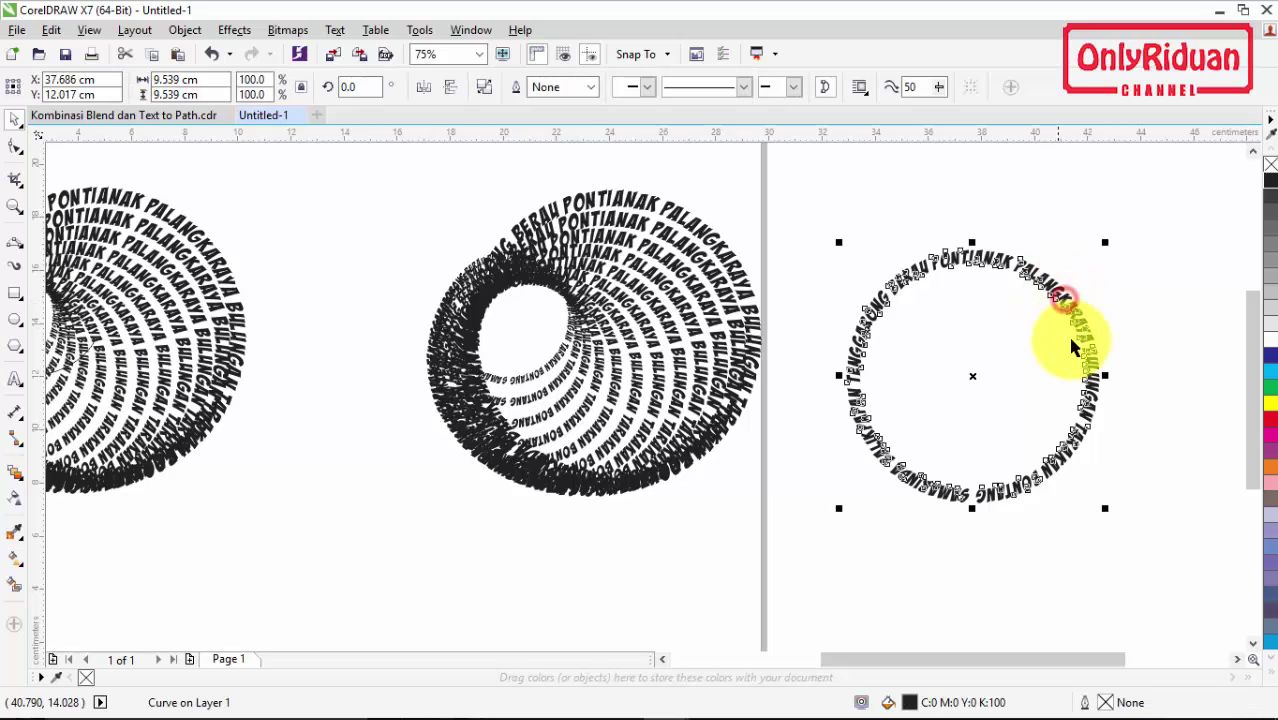
click(1270, 418)
click(1192, 390)
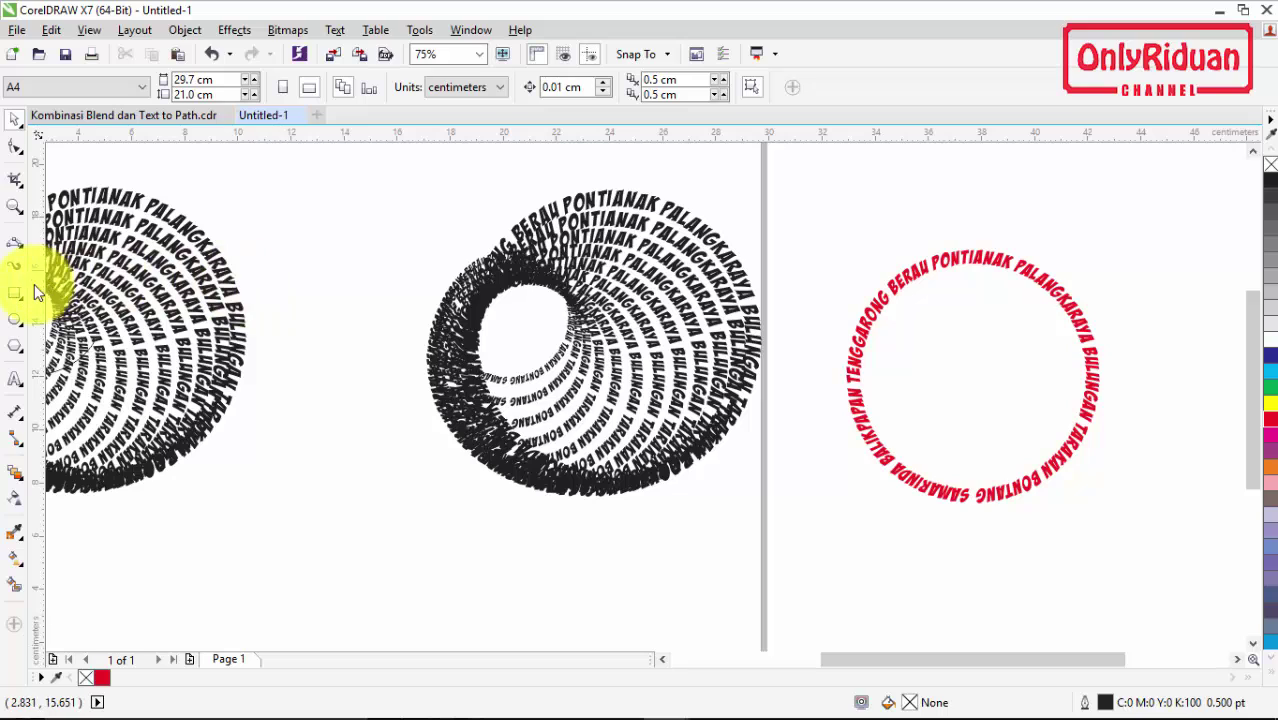
Step: Draw a freehand curve about 6.8 by 4.8 cm from the gap between PONTIANAK and PALANGKARAYA around the red ring's upper-left outside
click(20, 246)
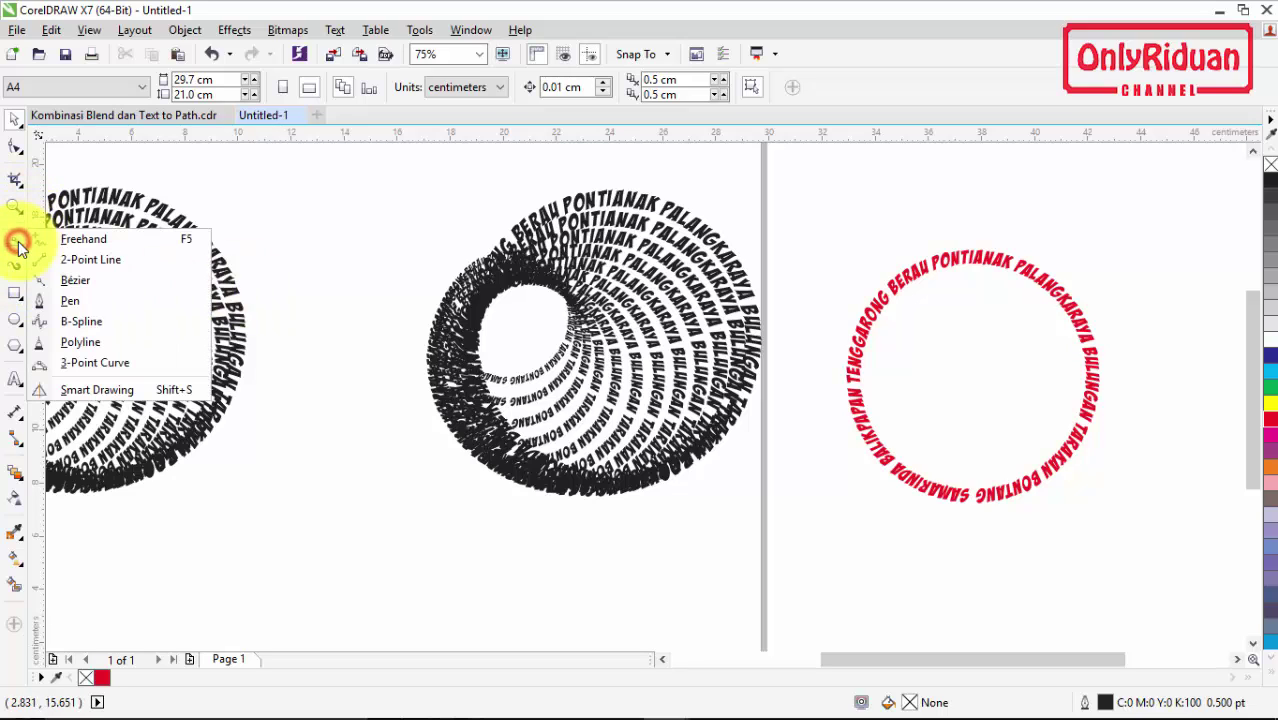
click(74, 240)
scroll(1008, 271, up, 3)
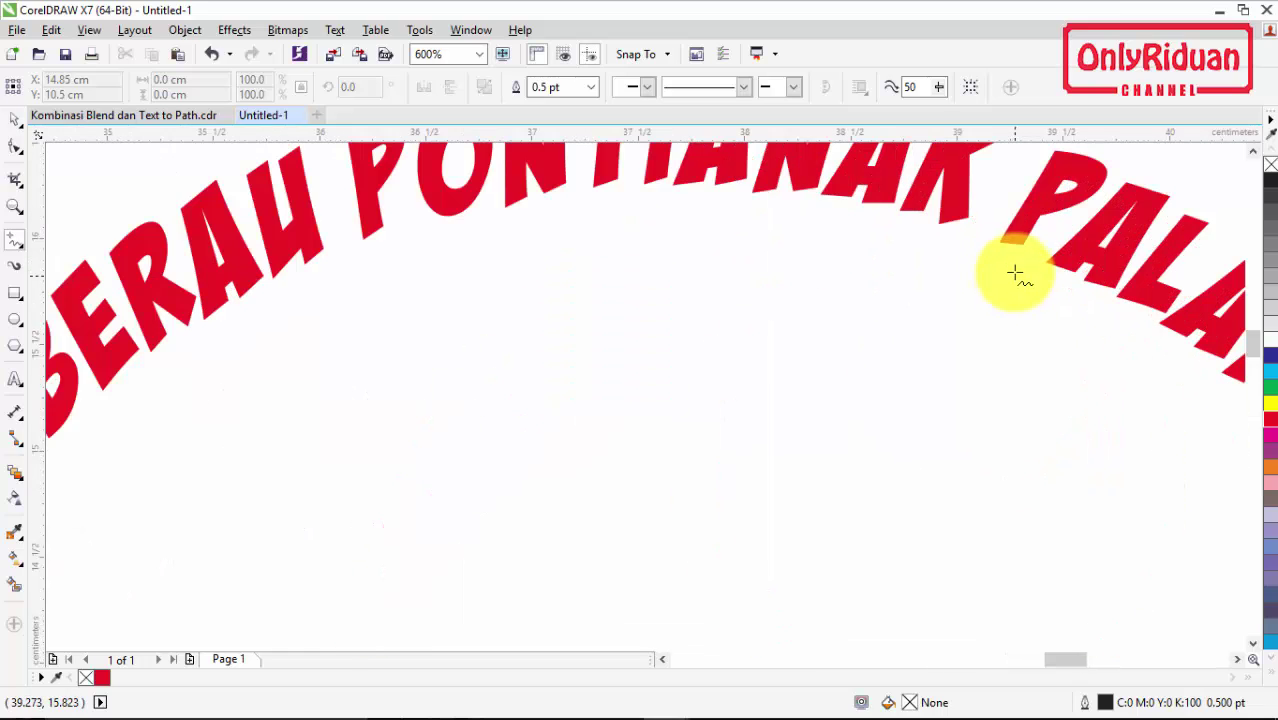
mouse_move(993, 264)
mouse_down()
mouse_move(1019, 189)
mouse_move(701, 162)
mouse_move(591, 186)
mouse_move(433, 307)
mouse_move(341, 464)
mouse_move(298, 670)
mouse_move(318, 618)
mouse_up()
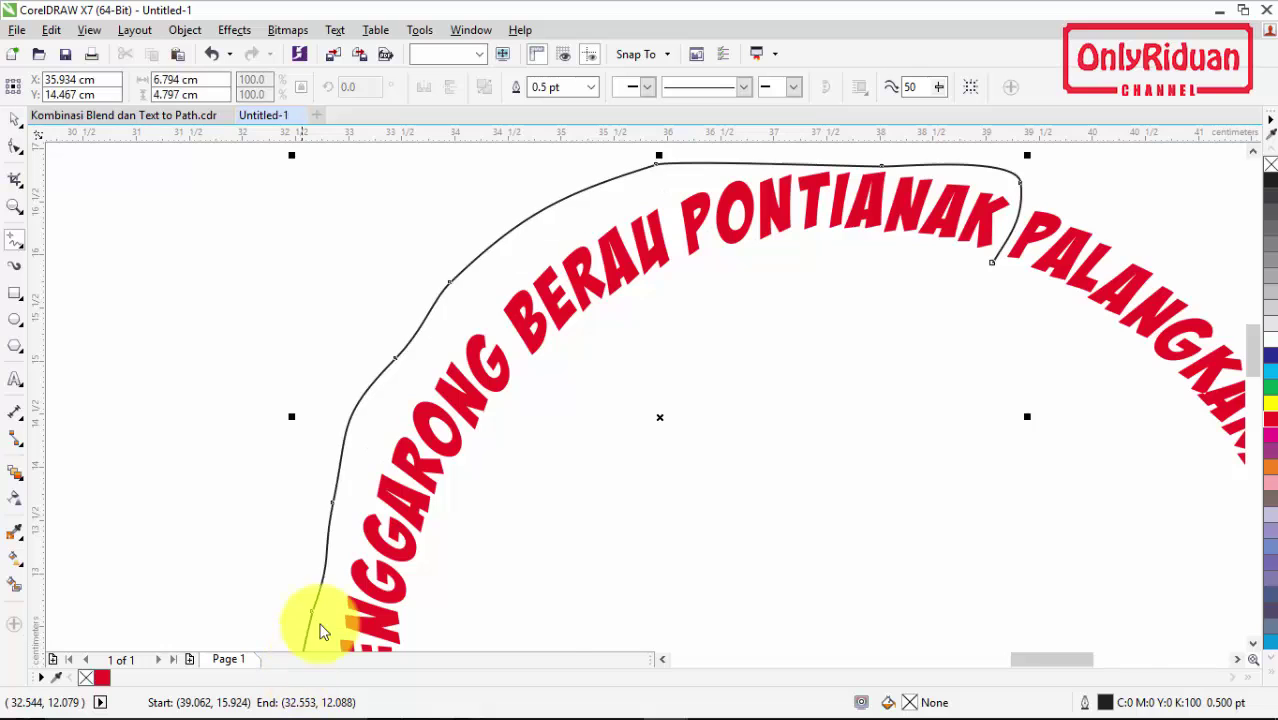
Step: Continue the freehand curve around the red ring and close it inside PALANGKARAYA, leaving that word outside, about 12.5 by 11.6 cm overall
scroll(330, 560, down, 4)
mouse_move(1250, 363)
mouse_down()
mouse_move(1258, 423)
mouse_move(1212, 451)
mouse_up()
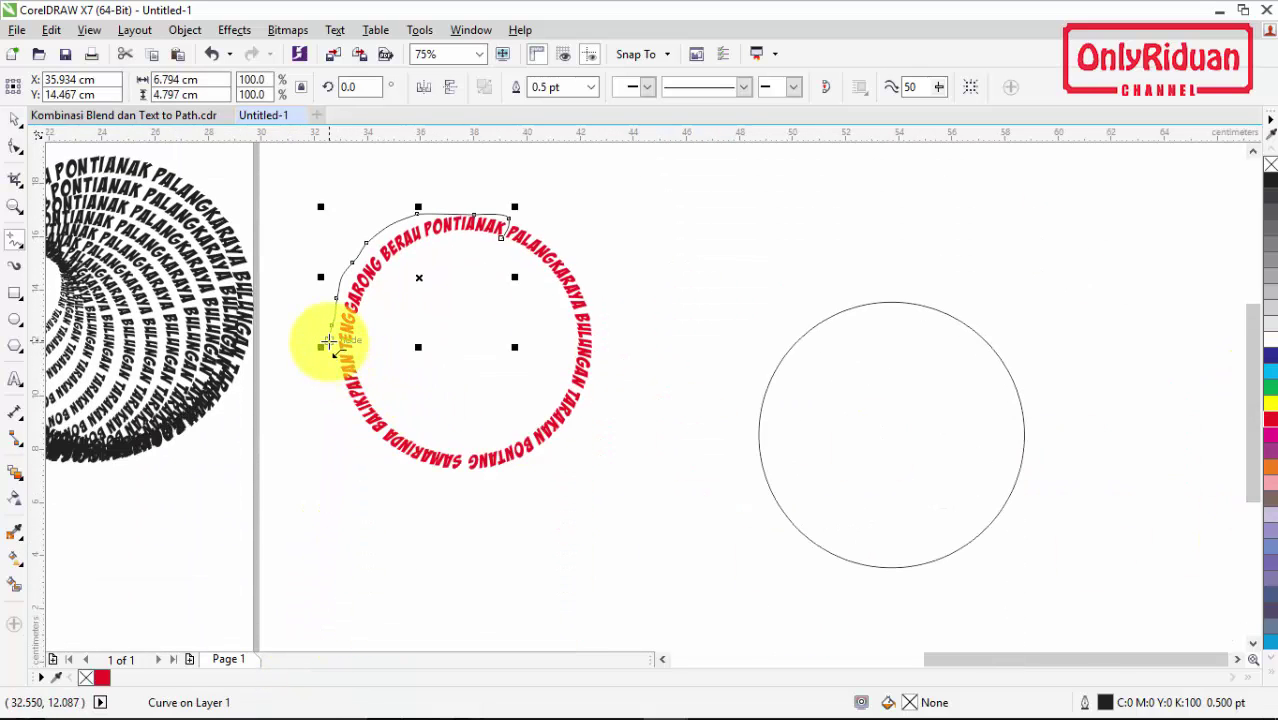
mouse_move(329, 342)
mouse_down()
mouse_move(330, 405)
mouse_move(363, 492)
mouse_move(465, 522)
mouse_move(557, 515)
mouse_move(647, 456)
mouse_move(659, 379)
mouse_move(598, 310)
mouse_up()
scroll(537, 289, up, 2)
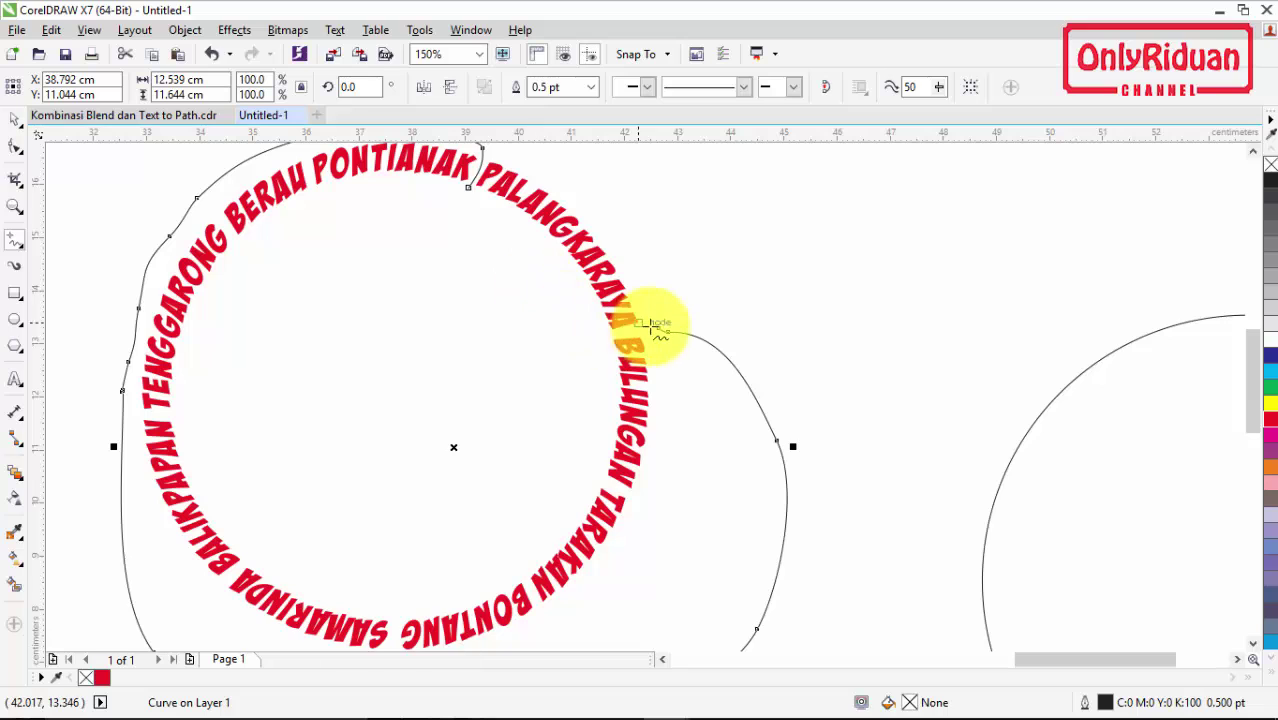
mouse_move(657, 326)
mouse_down()
mouse_move(585, 339)
mouse_move(521, 295)
mouse_move(474, 198)
mouse_up()
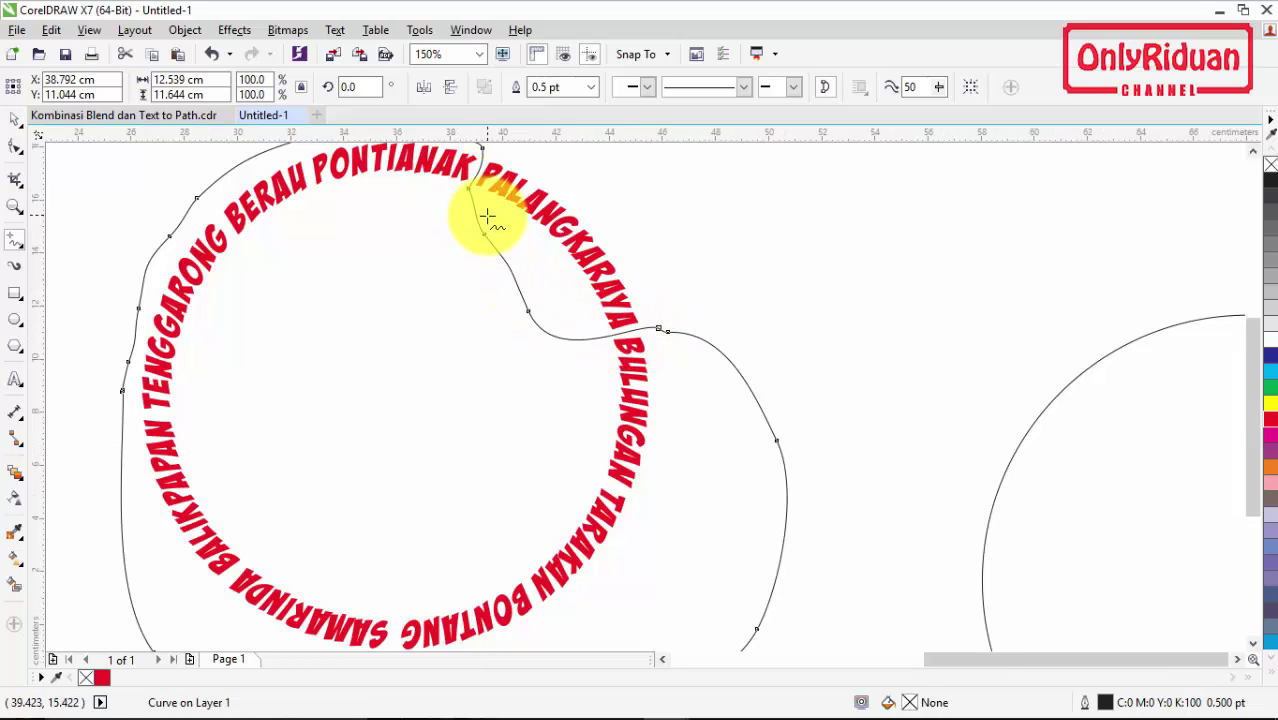
Step: Trim the red text ring with the closed curve to keep only PALANGKARAYA, and delete the curve
scroll(485, 214, down, 2)
click(16, 117)
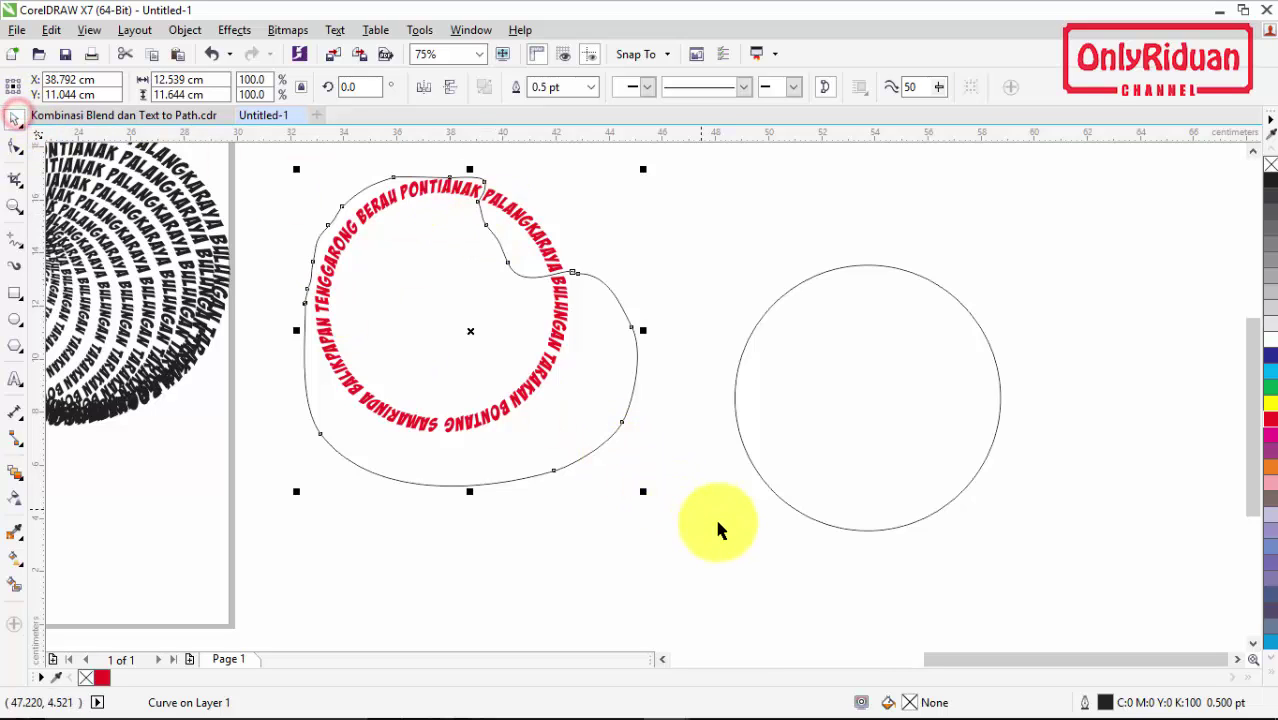
drag(718, 520, 260, 160)
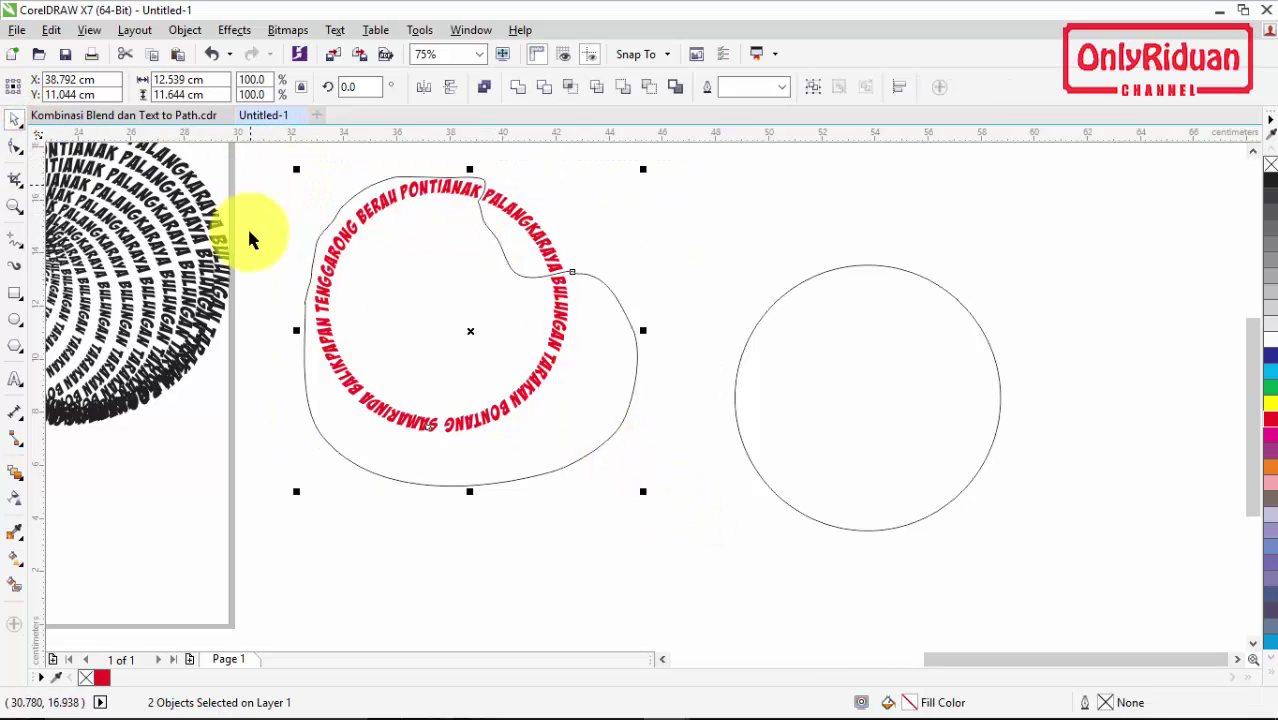
click(541, 89)
click(645, 197)
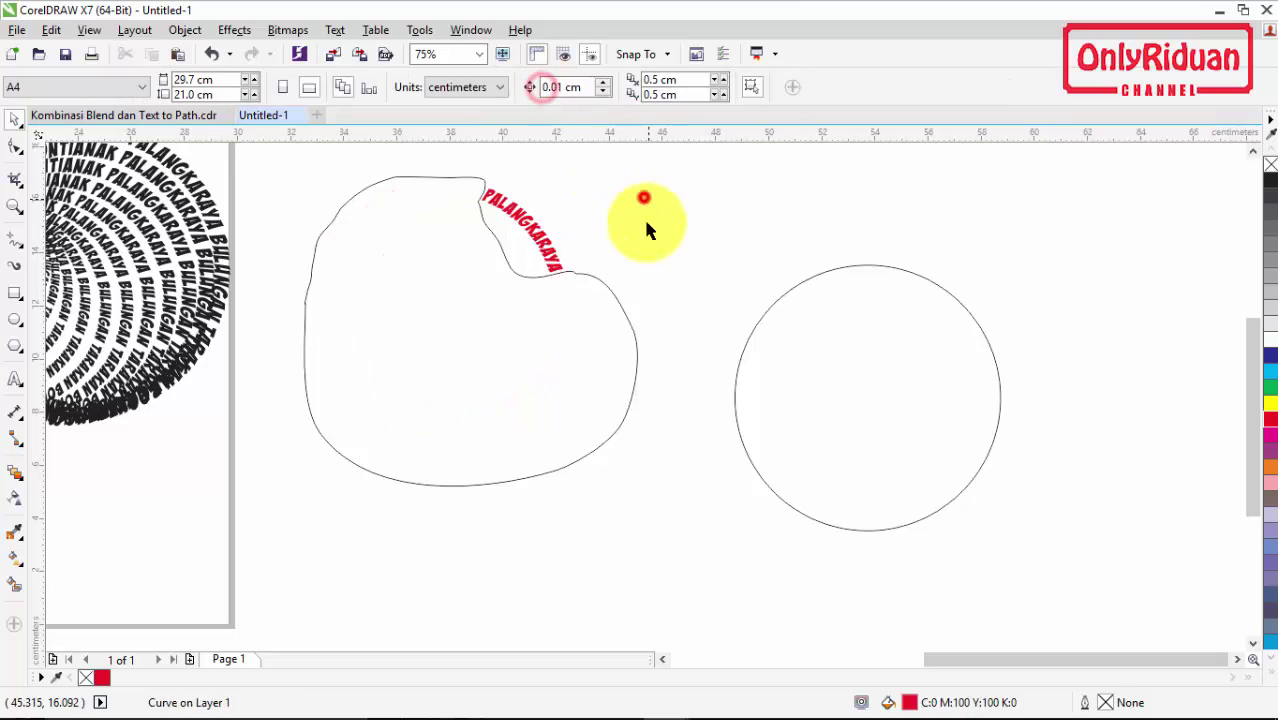
click(579, 274)
key(Delete)
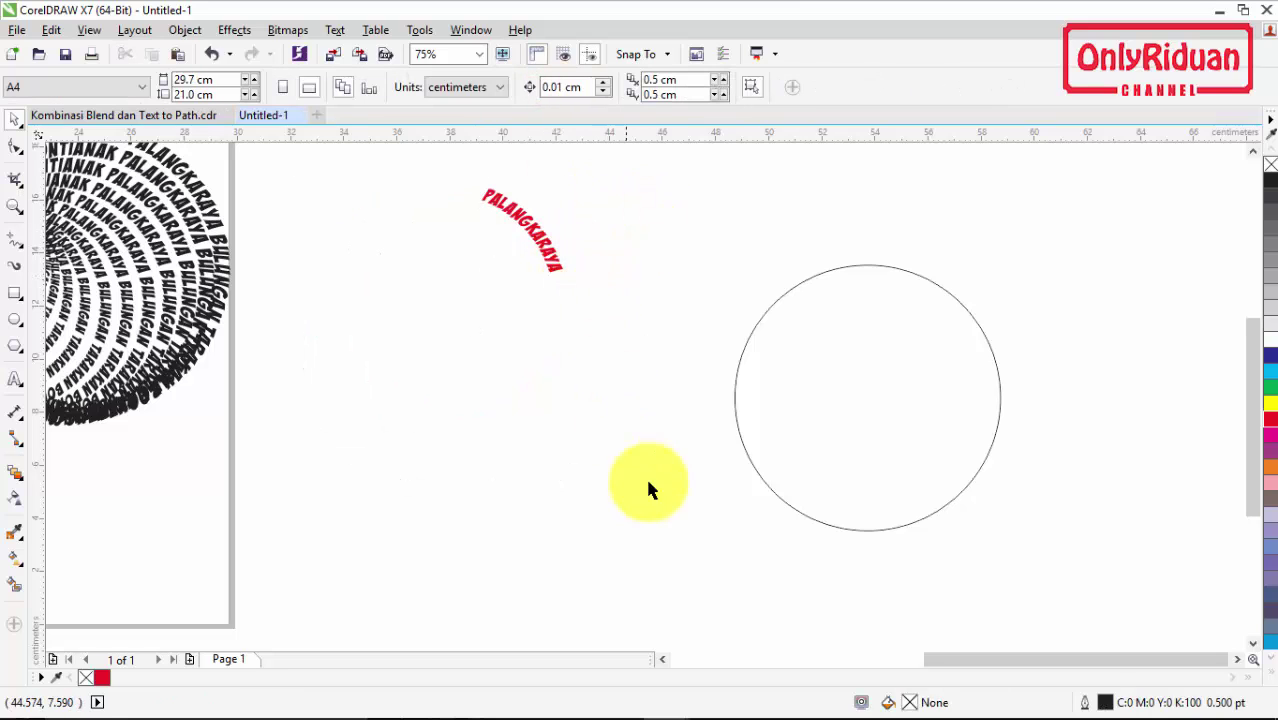
Step: Move the red PALANGKARAYA word back into the gap of its ring in the ungrouped right-hand copy
click(663, 659)
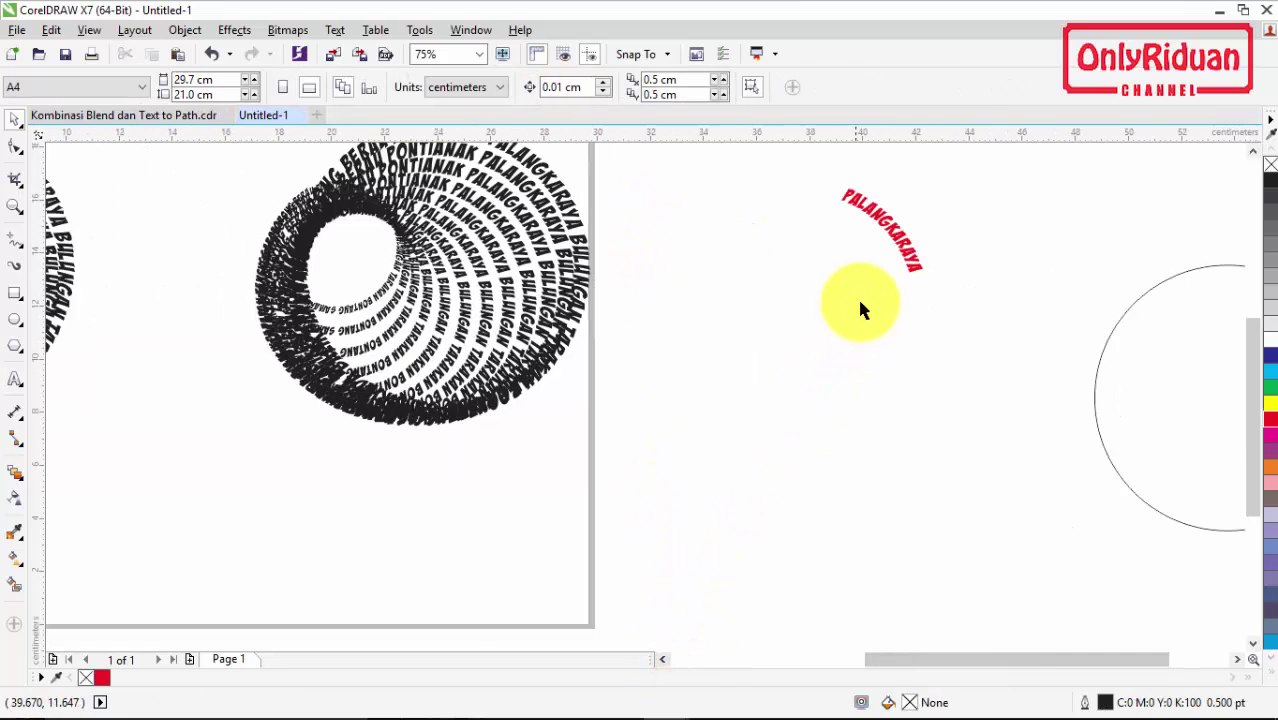
drag(893, 240, 666, 255)
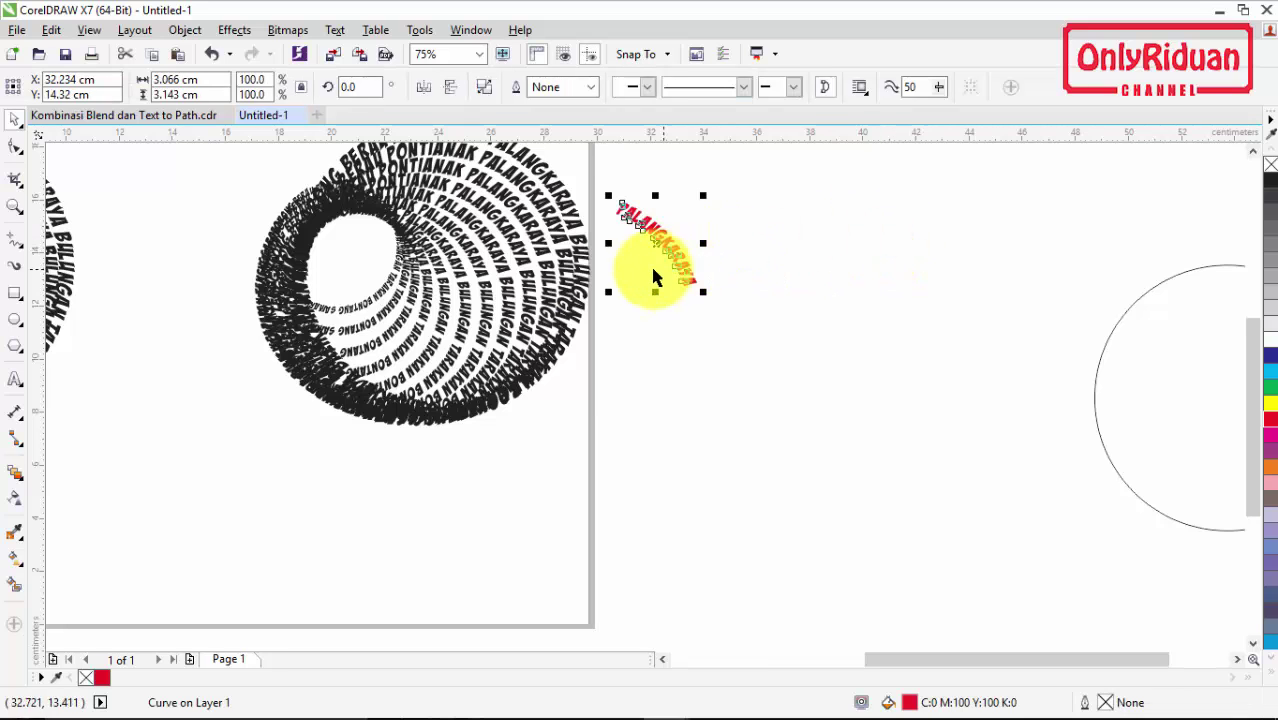
scroll(534, 235, up, 4)
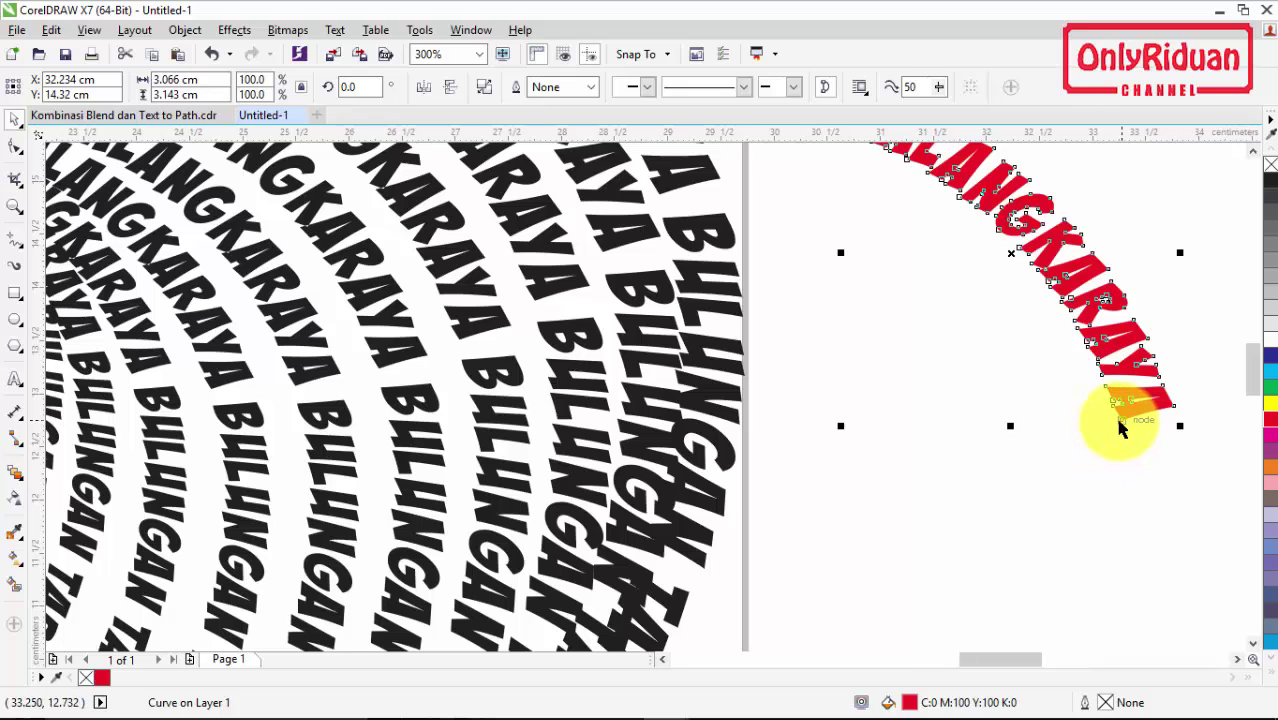
drag(1123, 420, 471, 334)
scroll(483, 337, down, 4)
click(651, 338)
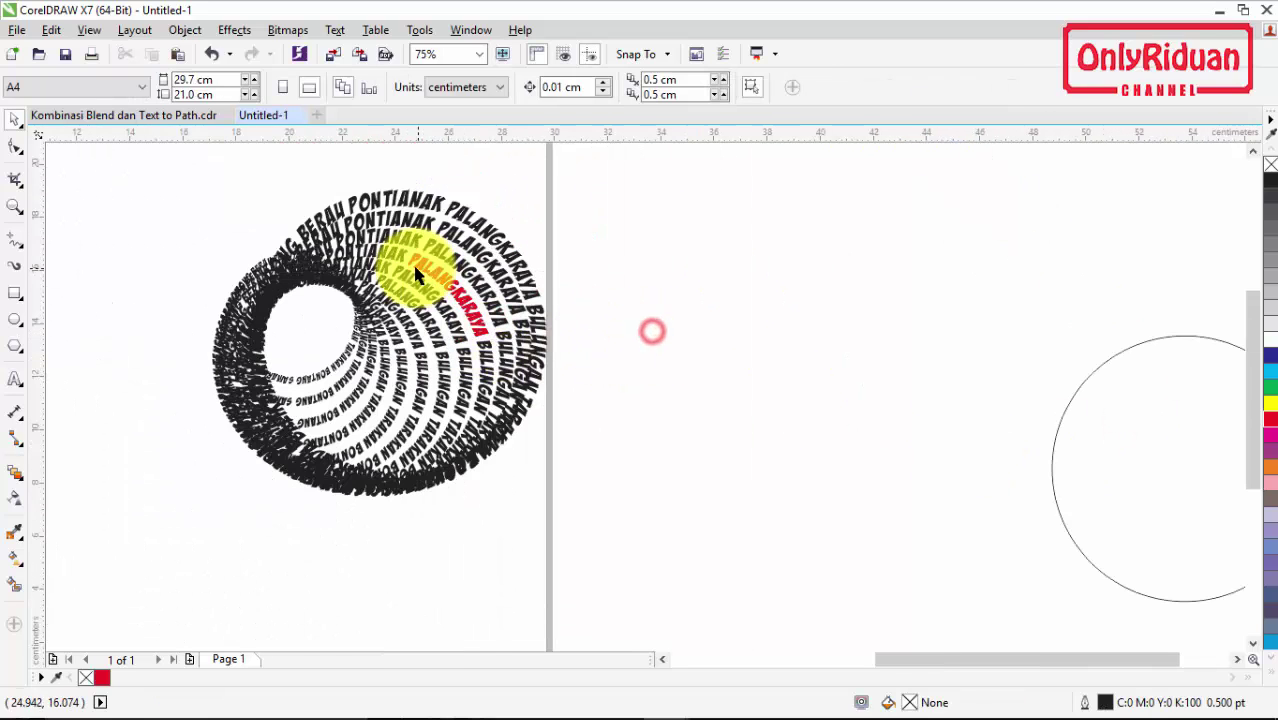
scroll(414, 270, up, 4)
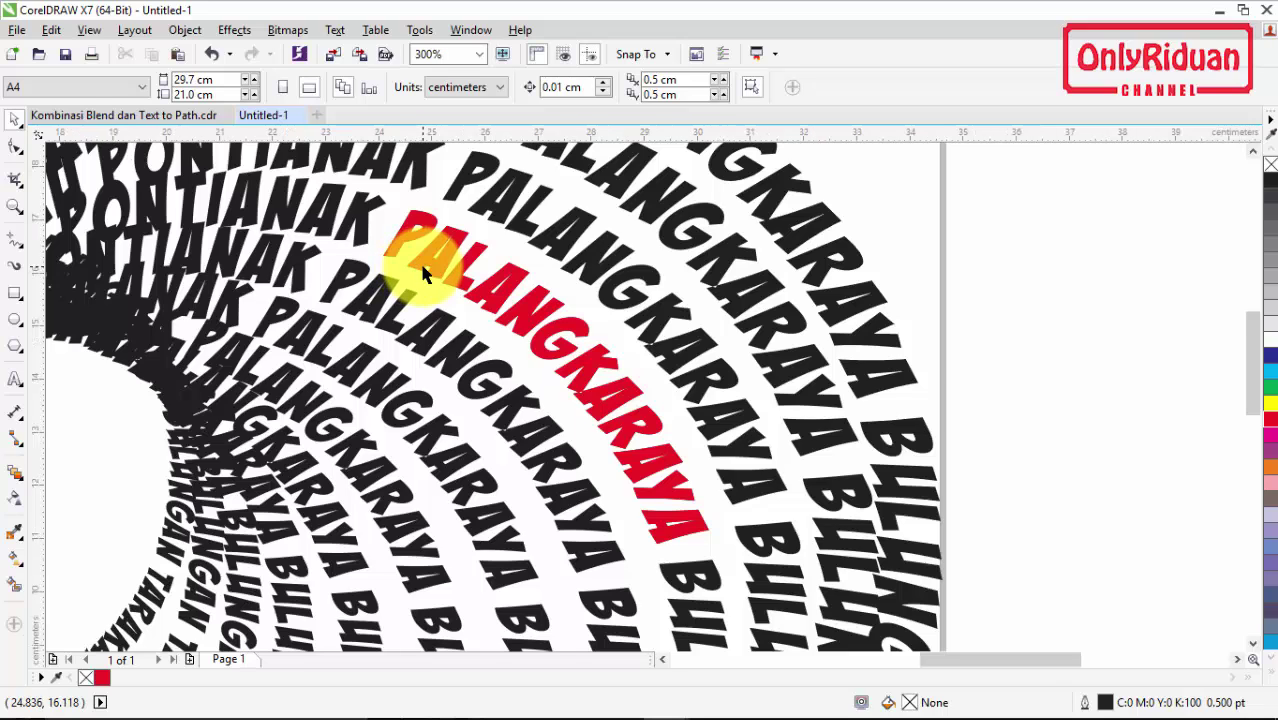
scroll(421, 273, down, 2)
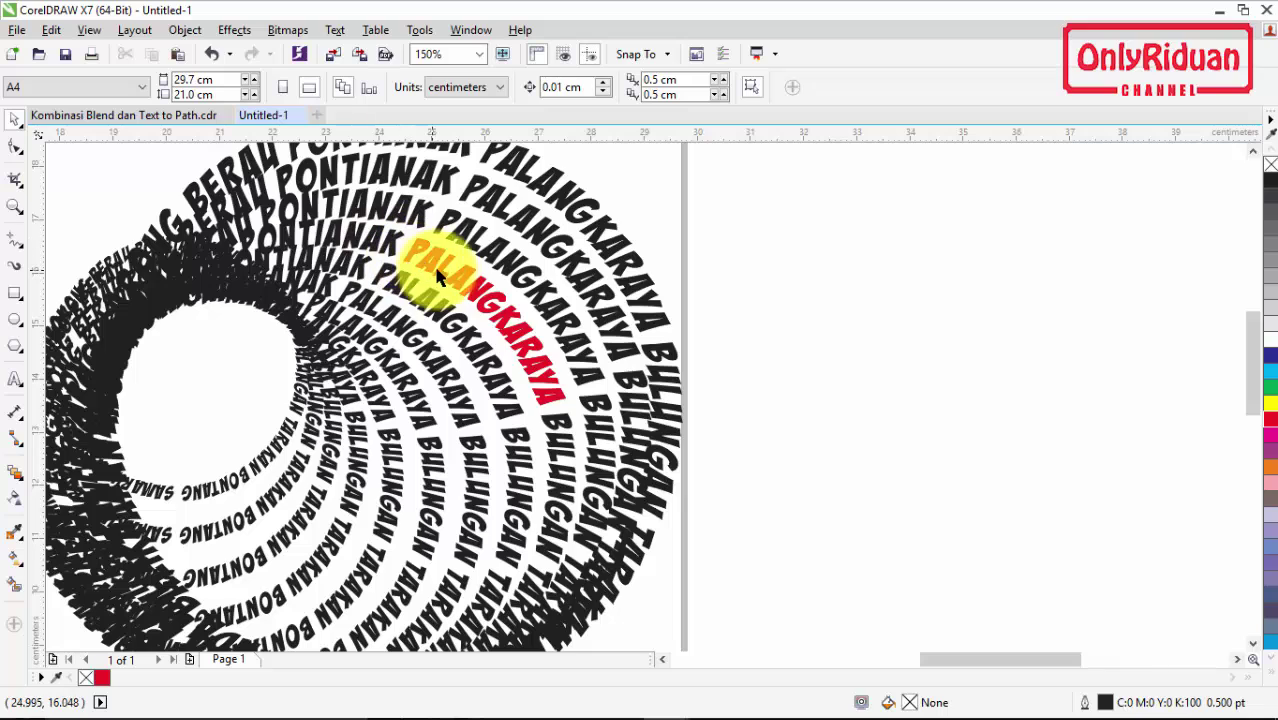
Step: Duplicate the left blended text group to a spot below and between the two existing ones, over the page's lower edge
scroll(468, 258, down, 3)
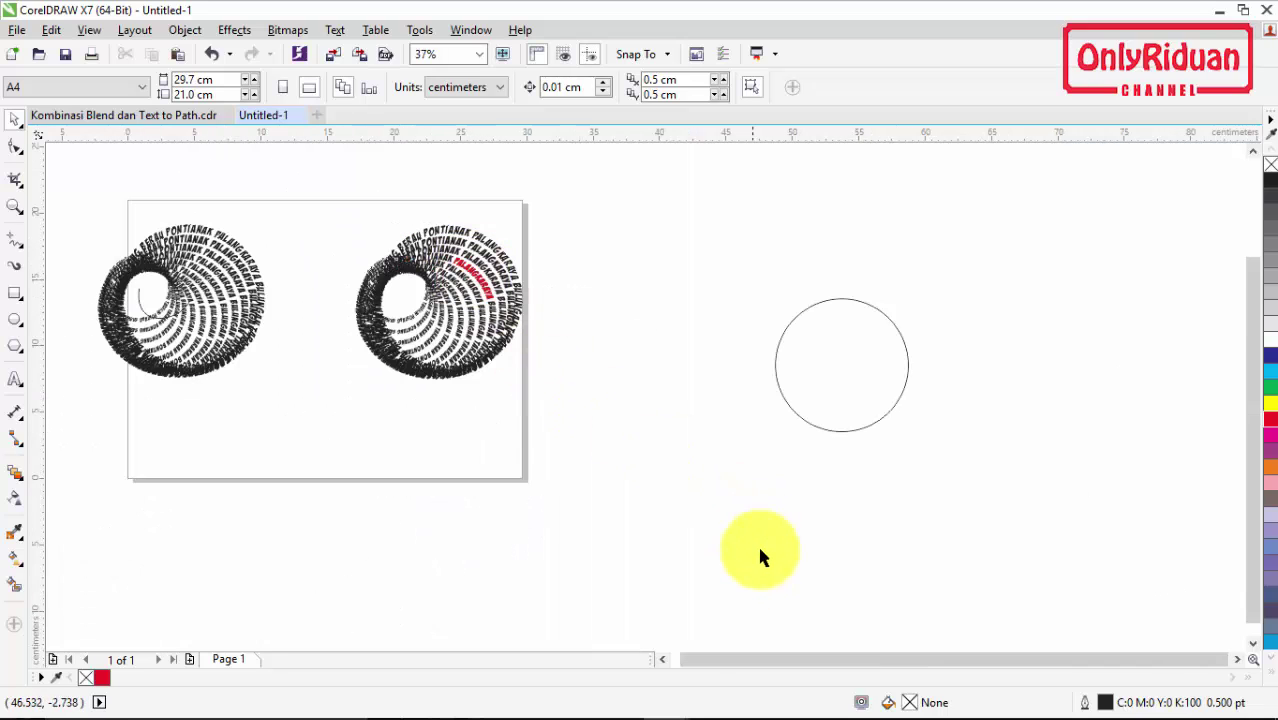
drag(695, 660, 687, 660)
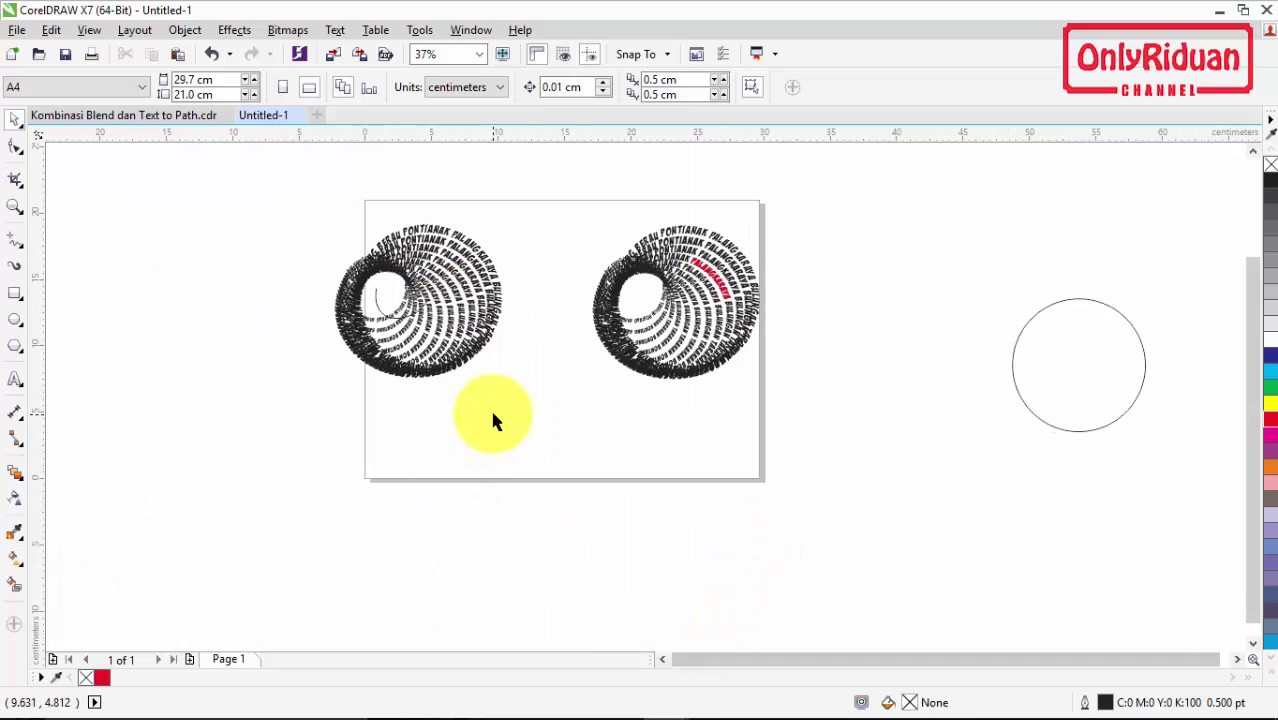
click(541, 424)
click(422, 308)
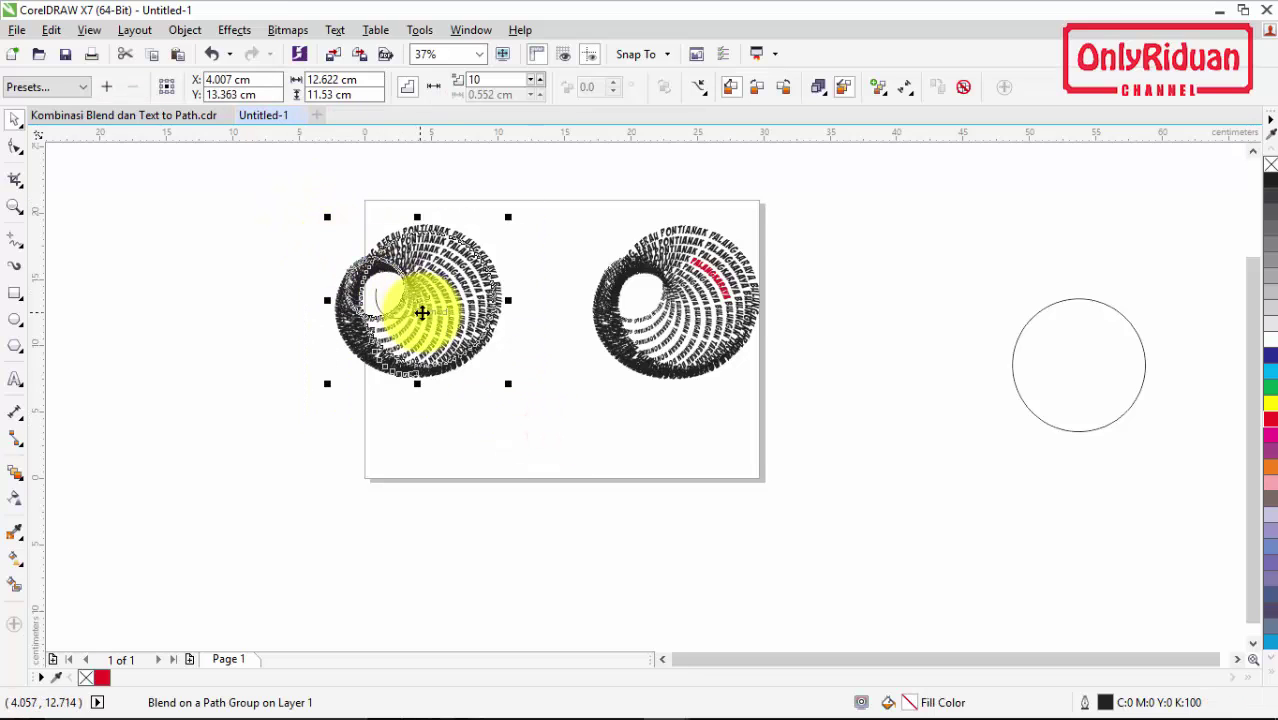
drag(422, 308, 607, 495)
click(776, 497)
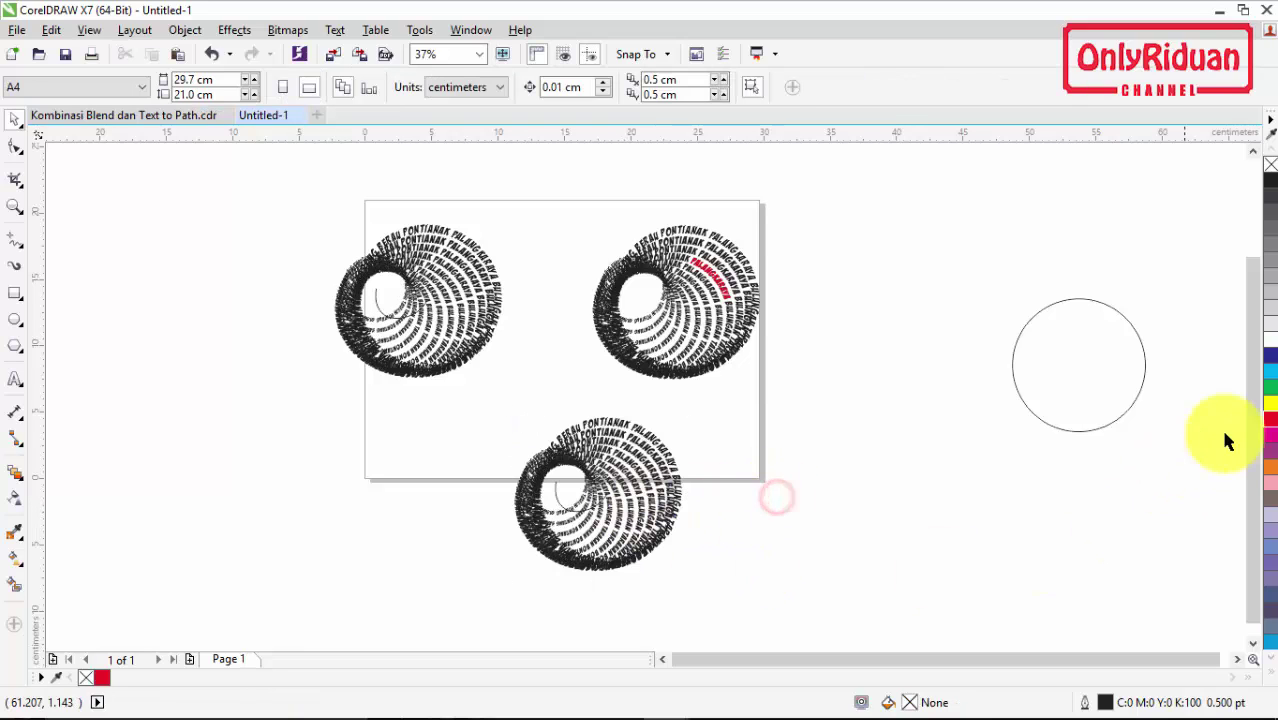
Step: Fill the new copy's small inner control ring with red and its large outer control ring with blue
scroll(1248, 414, down, 1)
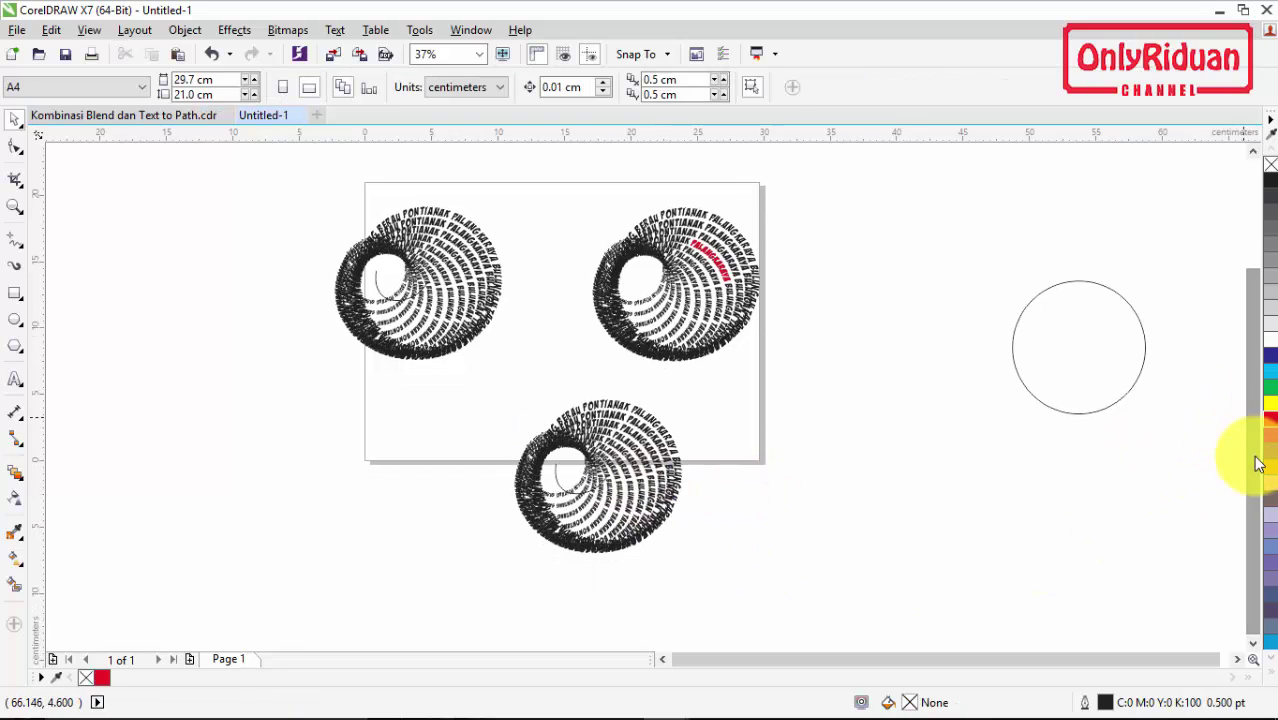
scroll(548, 503, up, 2)
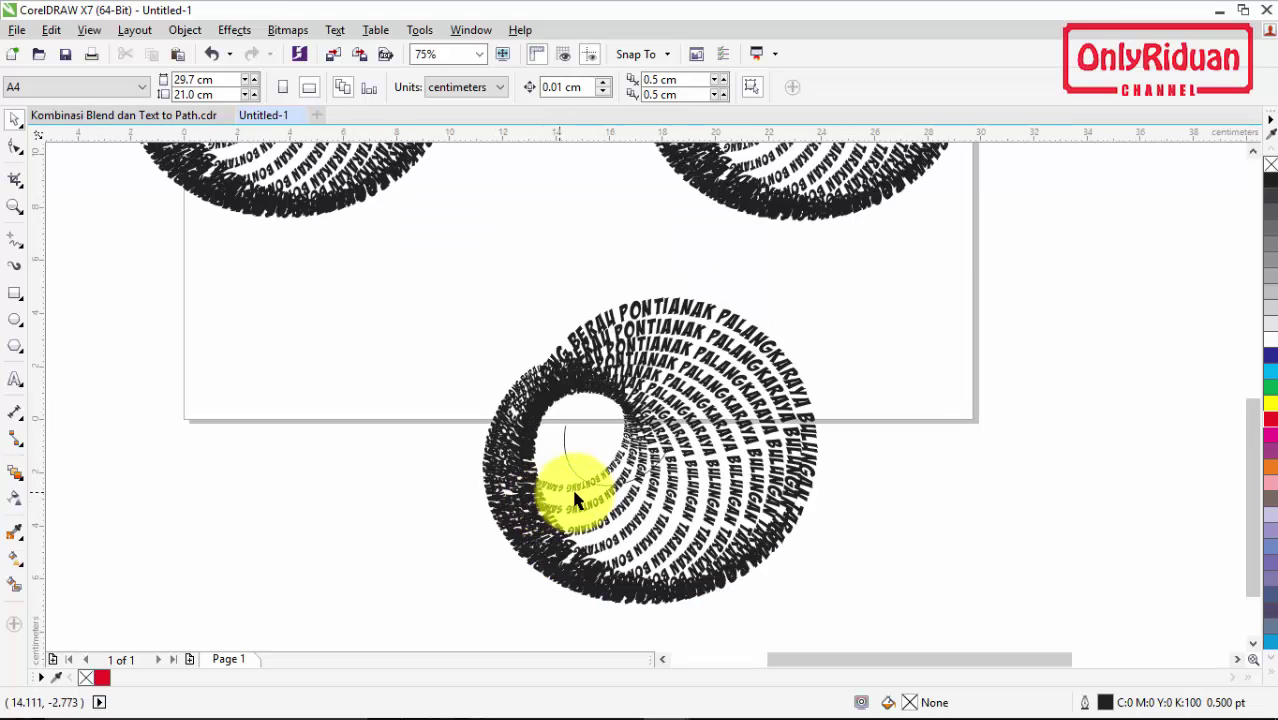
click(570, 490)
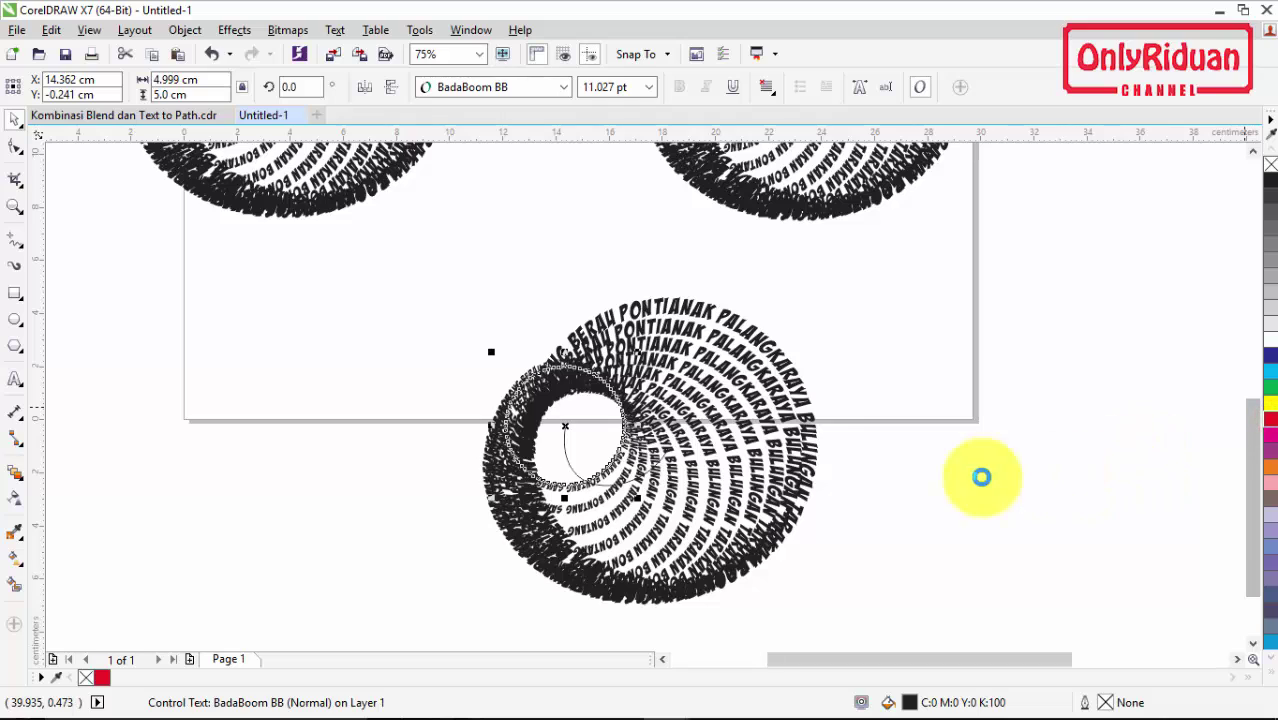
click(767, 347)
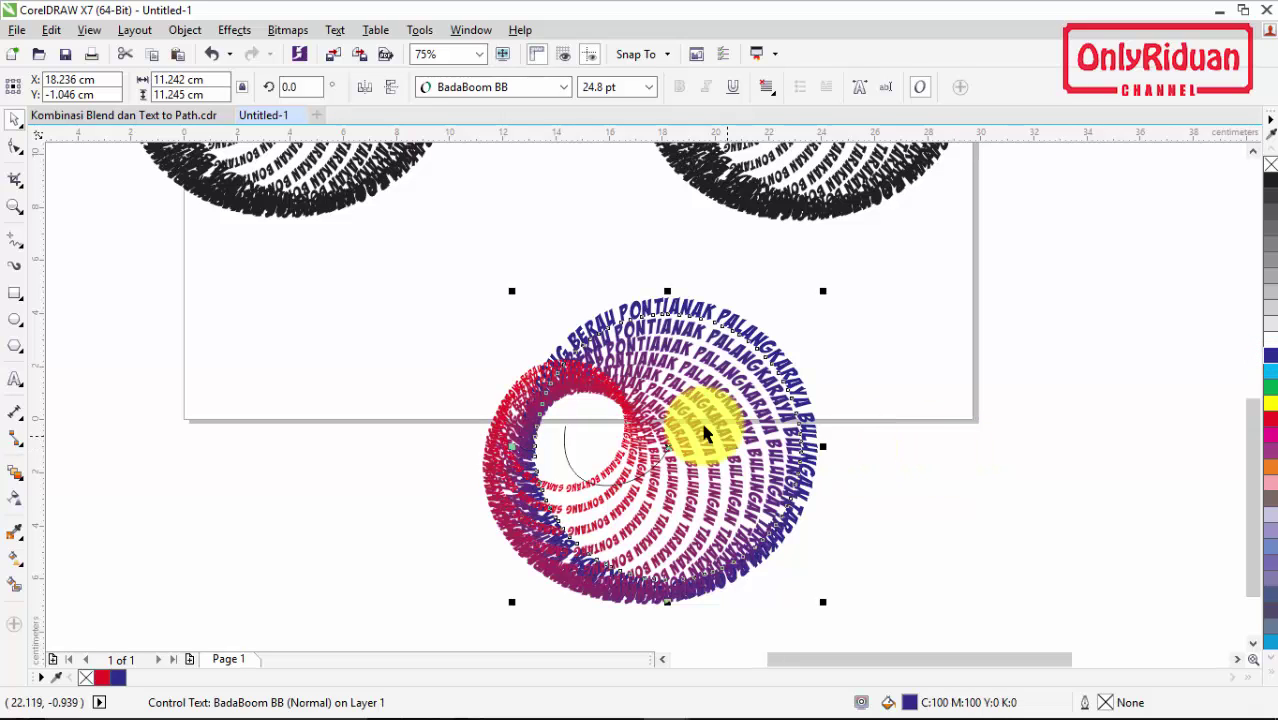
Step: Move the start node of the coloured blend's path to the lower right, to about X 25.4 cm, Y -6.5 cm
scroll(725, 428, down, 2)
scroll(700, 450, up, 2)
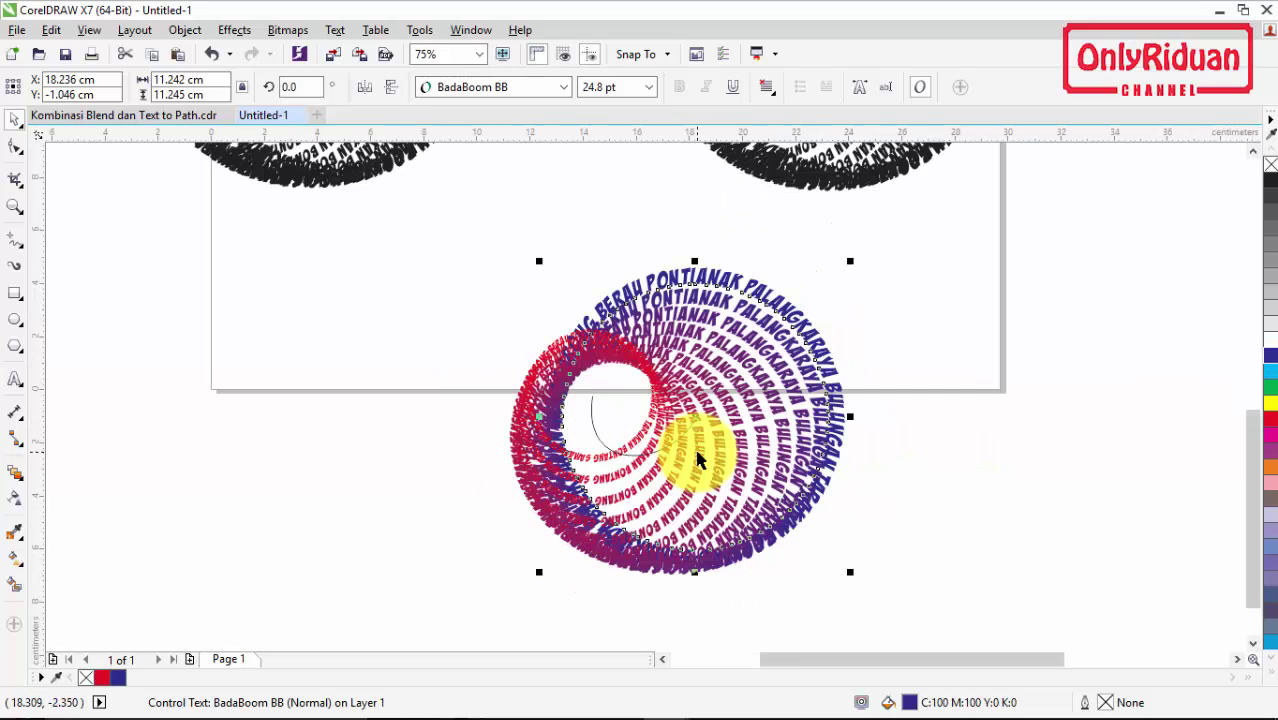
scroll(1243, 490, down, 2)
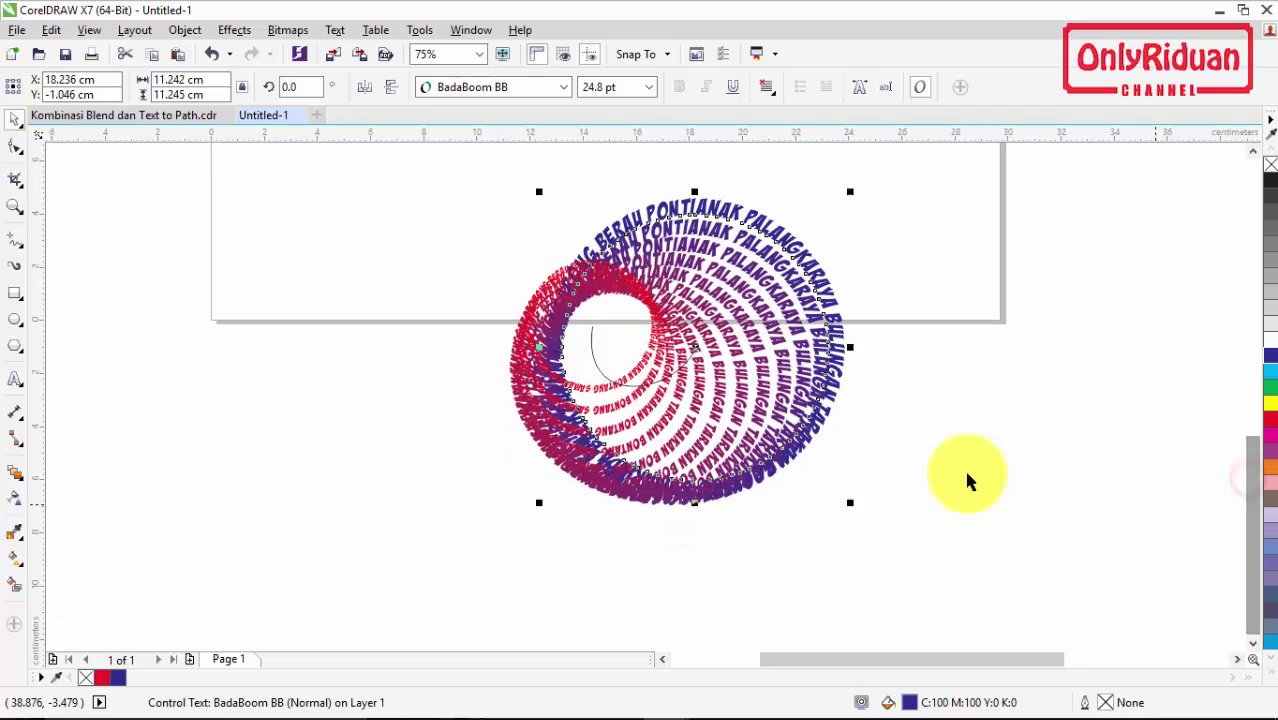
click(15, 148)
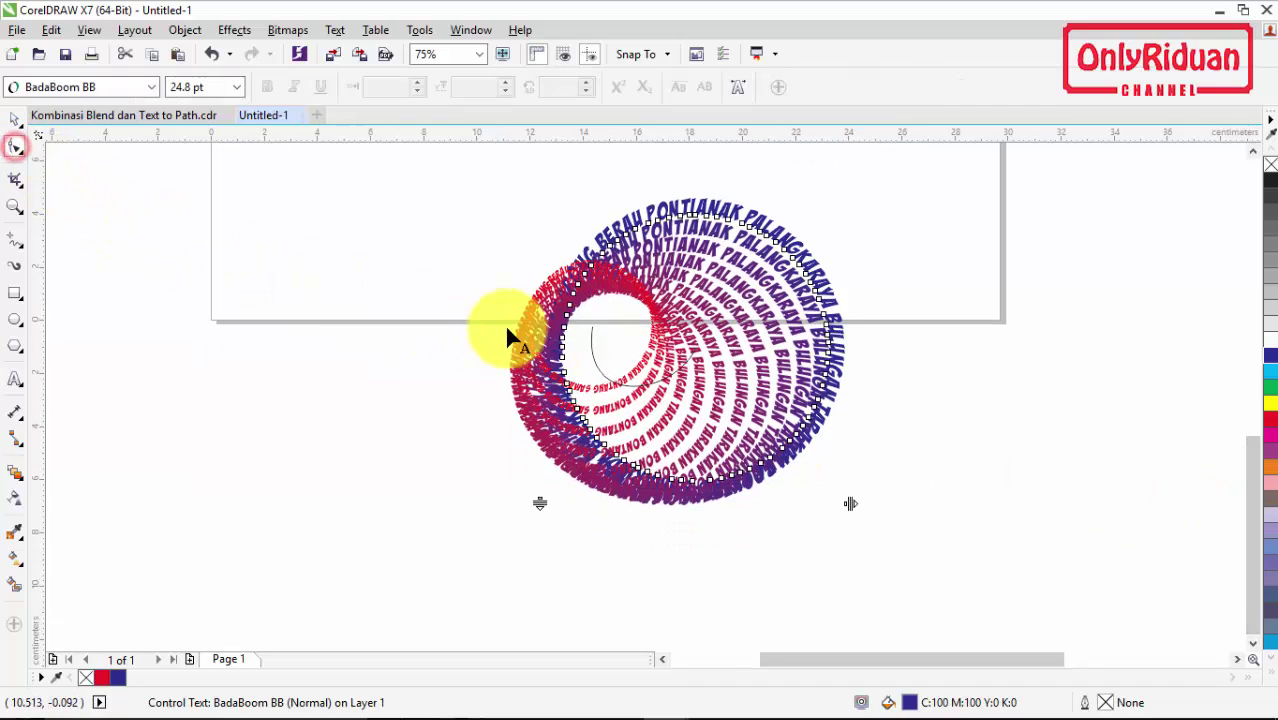
click(586, 340)
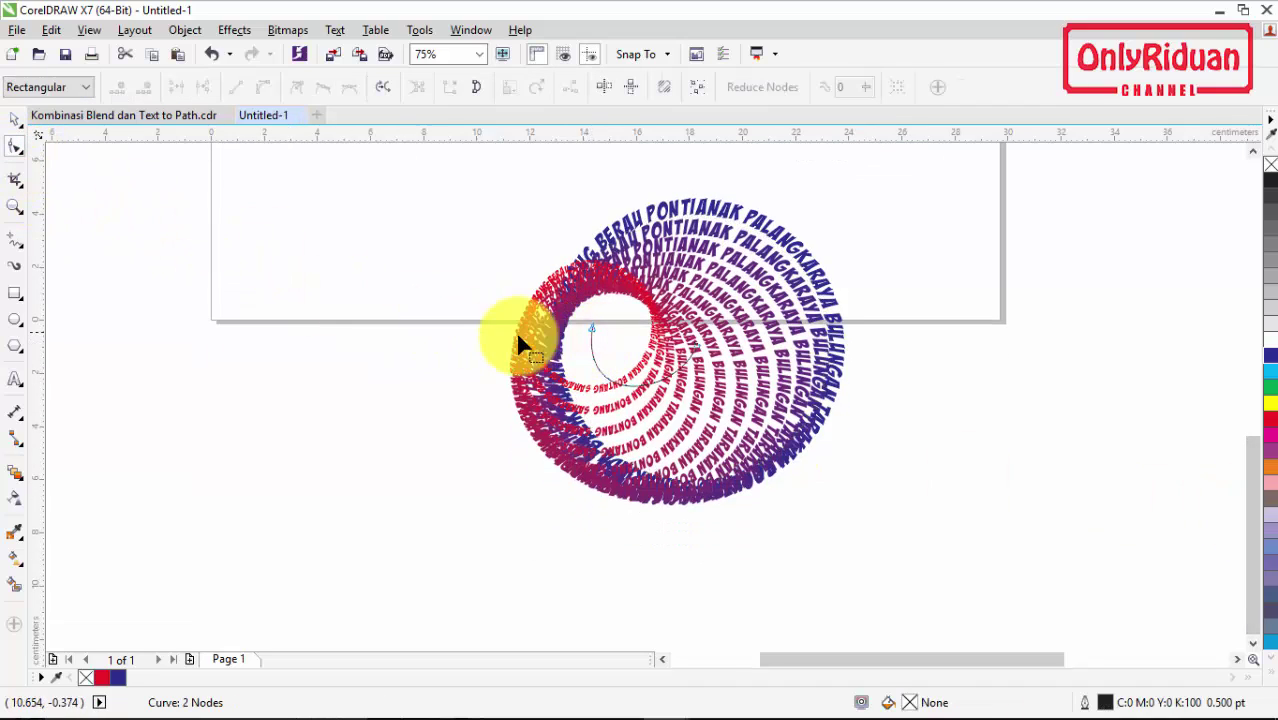
drag(592, 333, 735, 520)
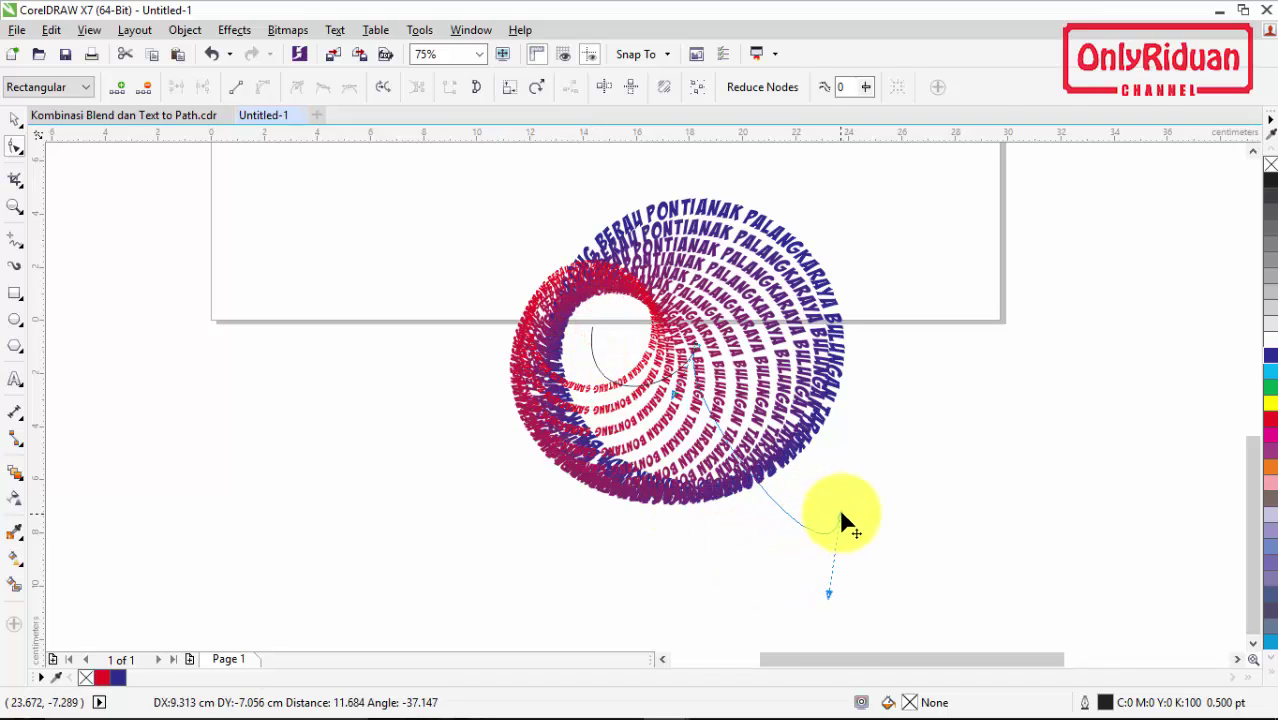
drag(843, 521, 888, 494)
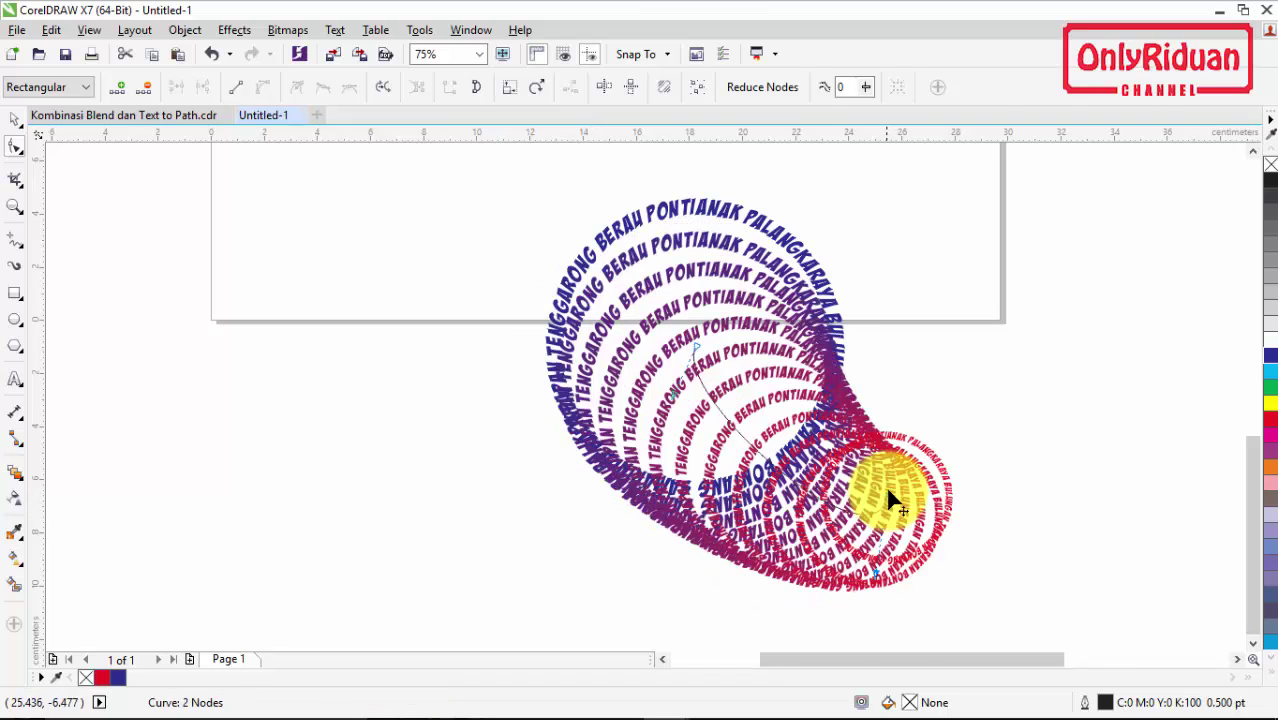
Step: Bend the coloured blend's path by pulling the control handles of both end nodes toward the lower left
drag(873, 575, 772, 530)
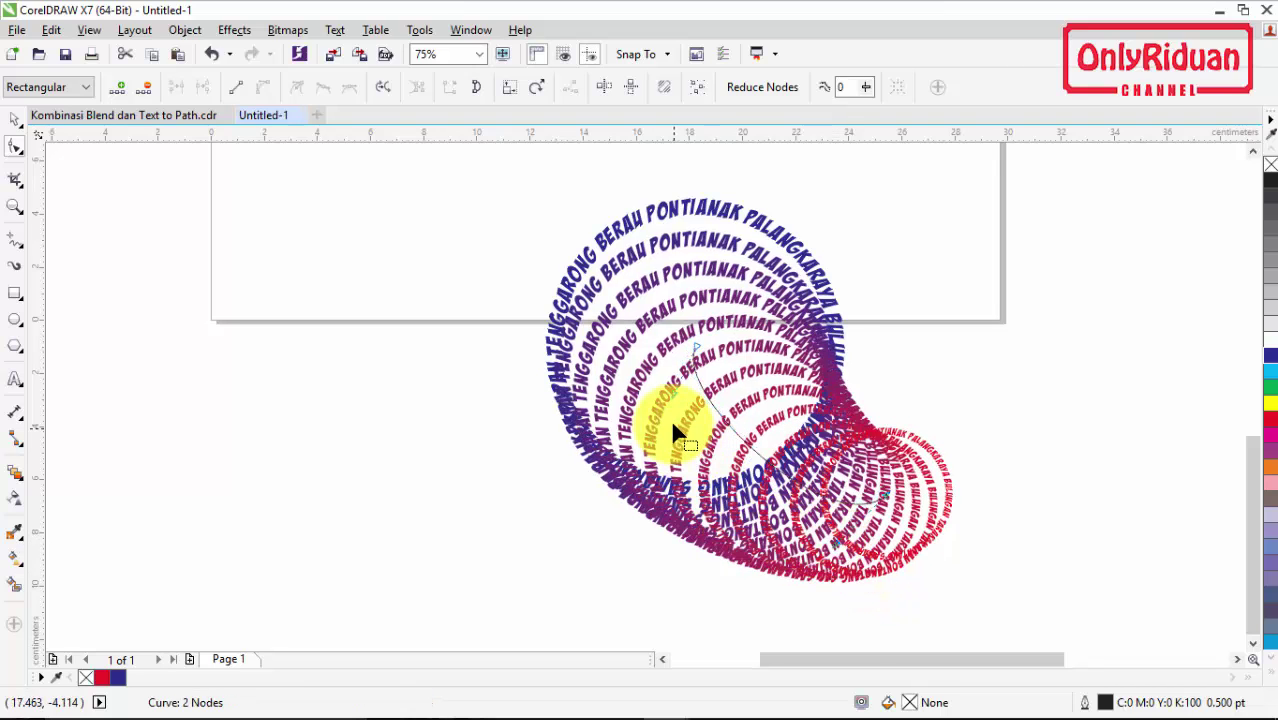
drag(668, 395, 629, 466)
scroll(751, 422, down, 2)
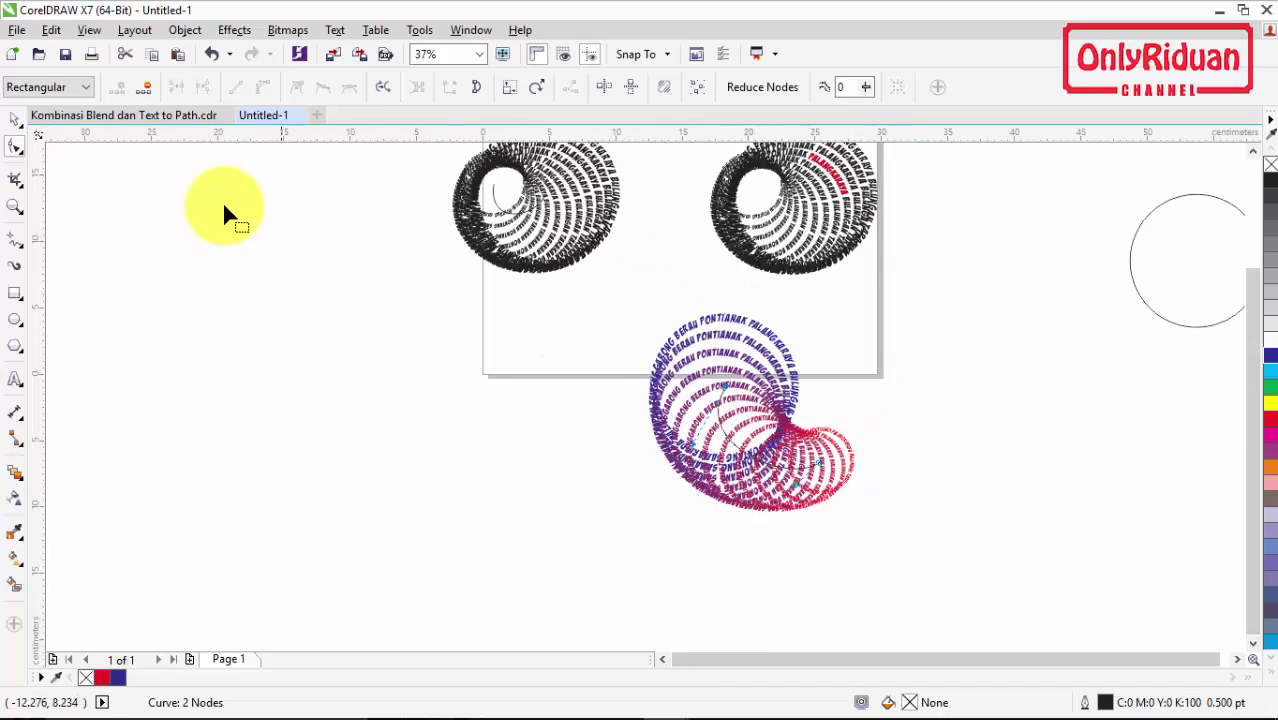
Step: Select the whole coloured blend and scale it down to about 8.8 by 9.4 cm
click(15, 120)
click(418, 266)
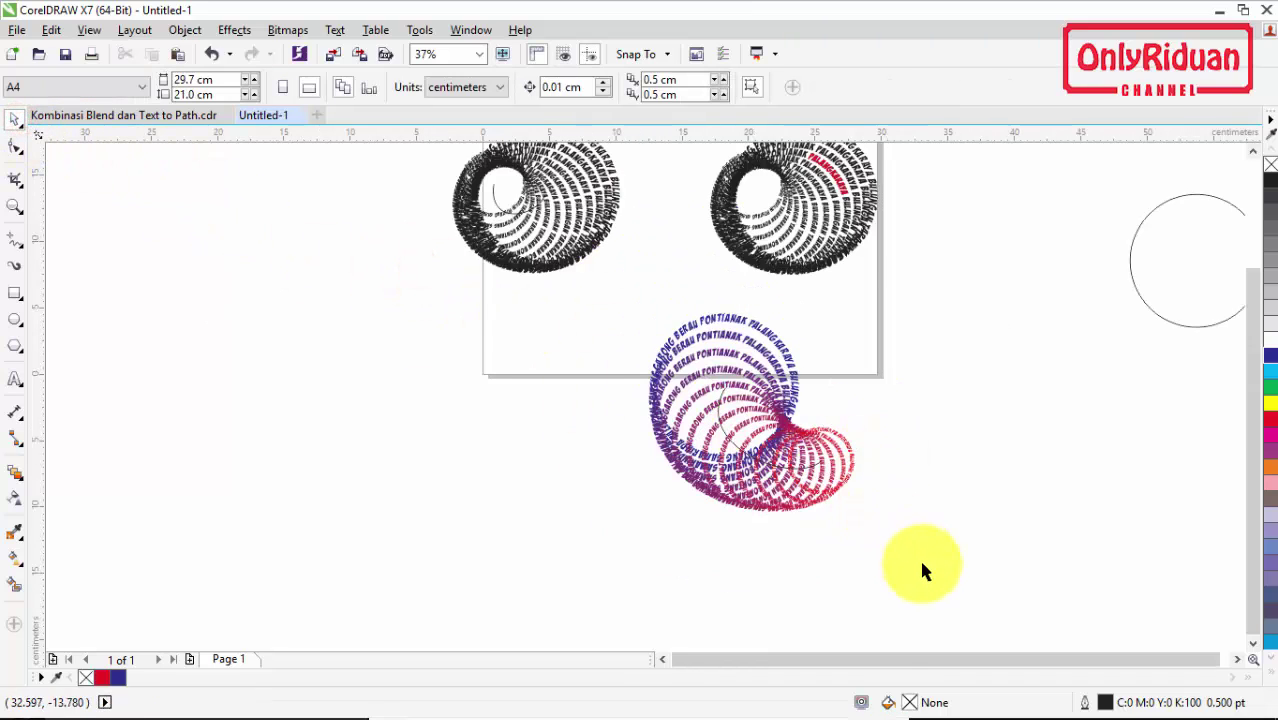
drag(922, 570, 576, 304)
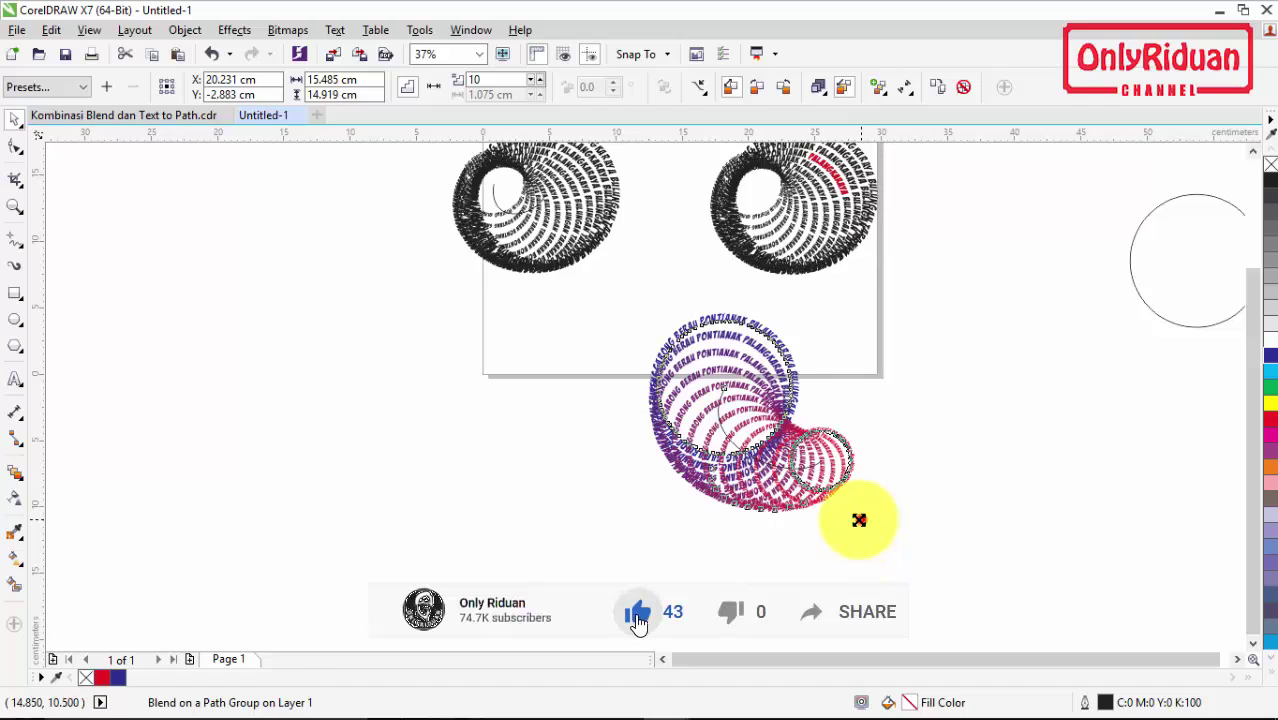
drag(858, 520, 776, 496)
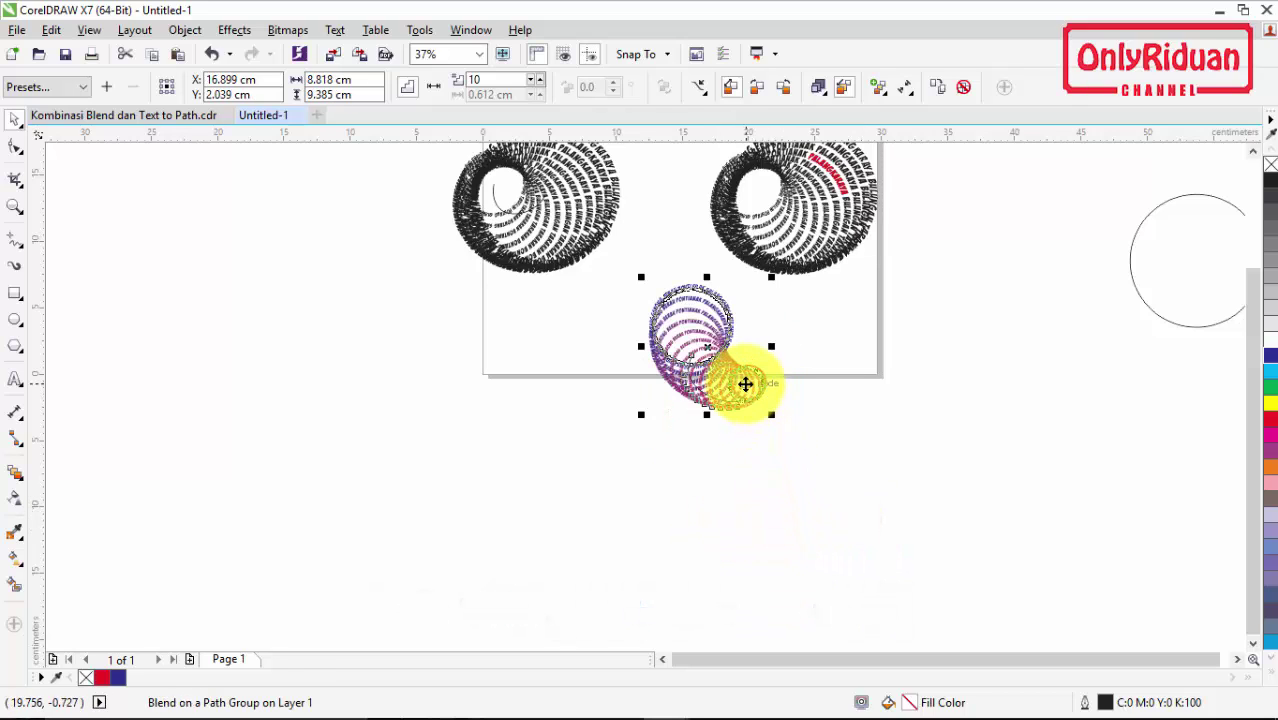
Step: Move the coloured blend onto the upper-left part of the left black blend, to about X -2.1 cm, Y 17.0 cm
drag(745, 379, 499, 186)
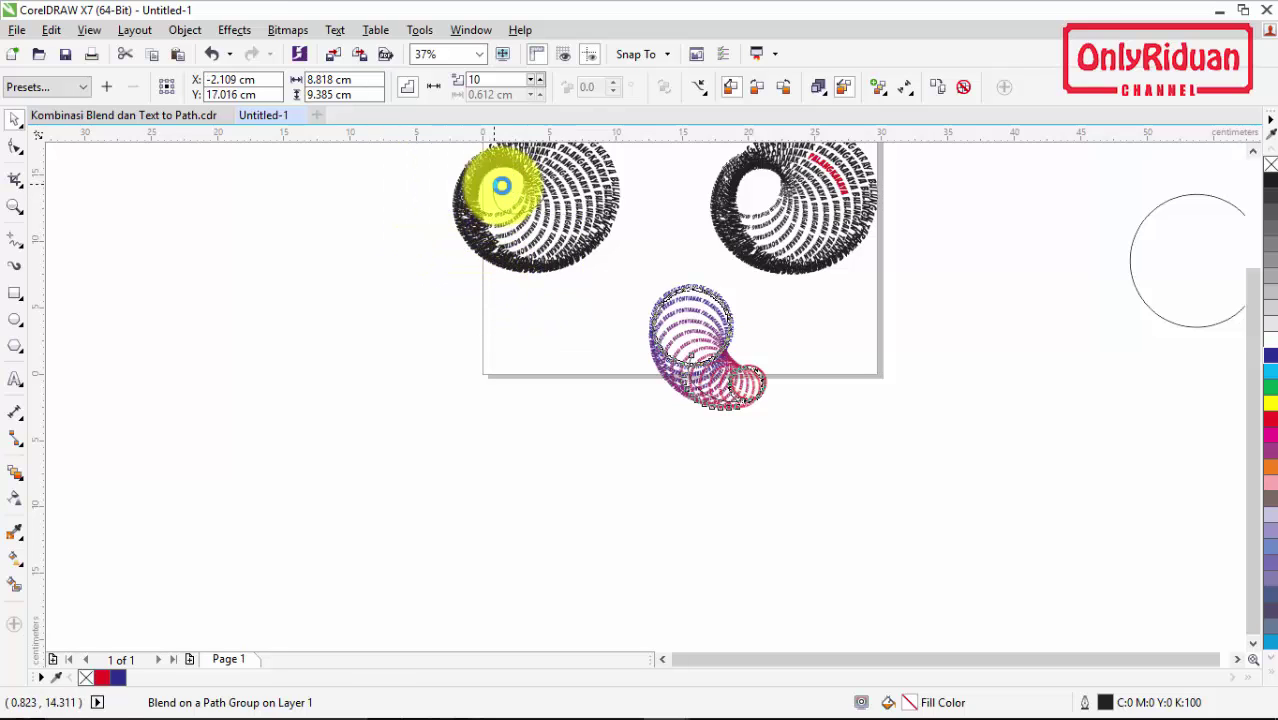
click(1252, 151)
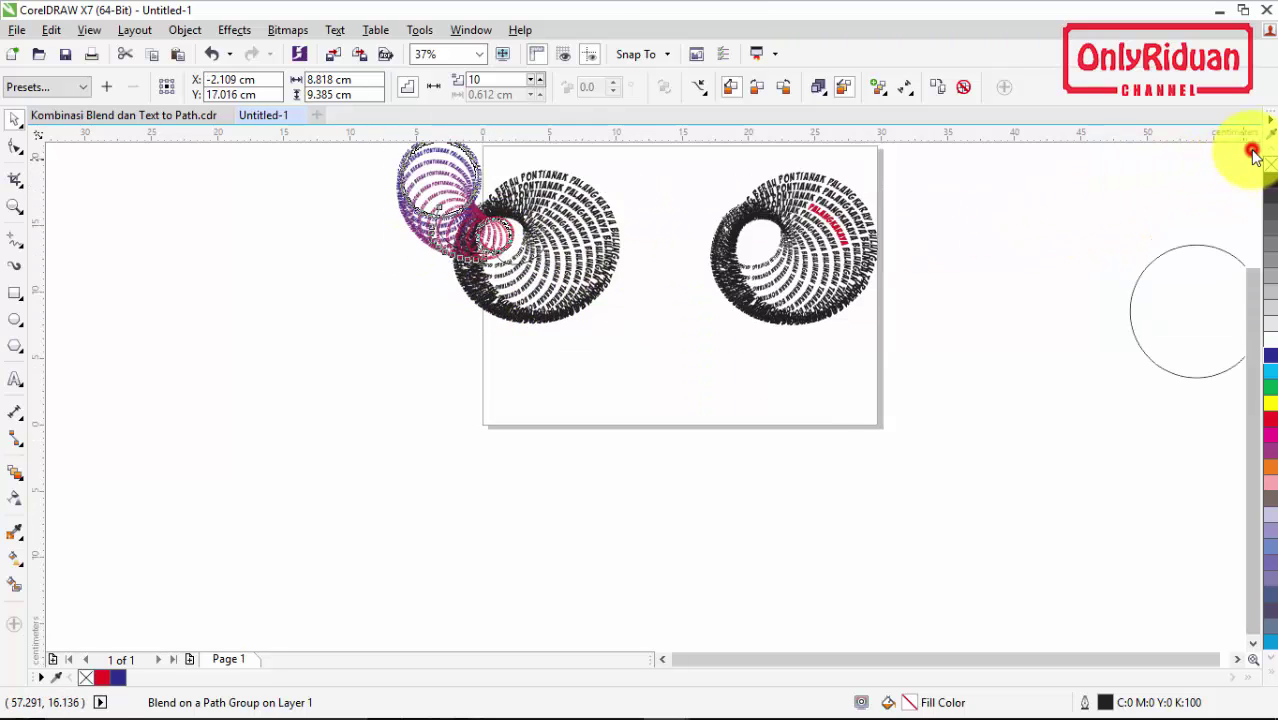
scroll(344, 308, up, 2)
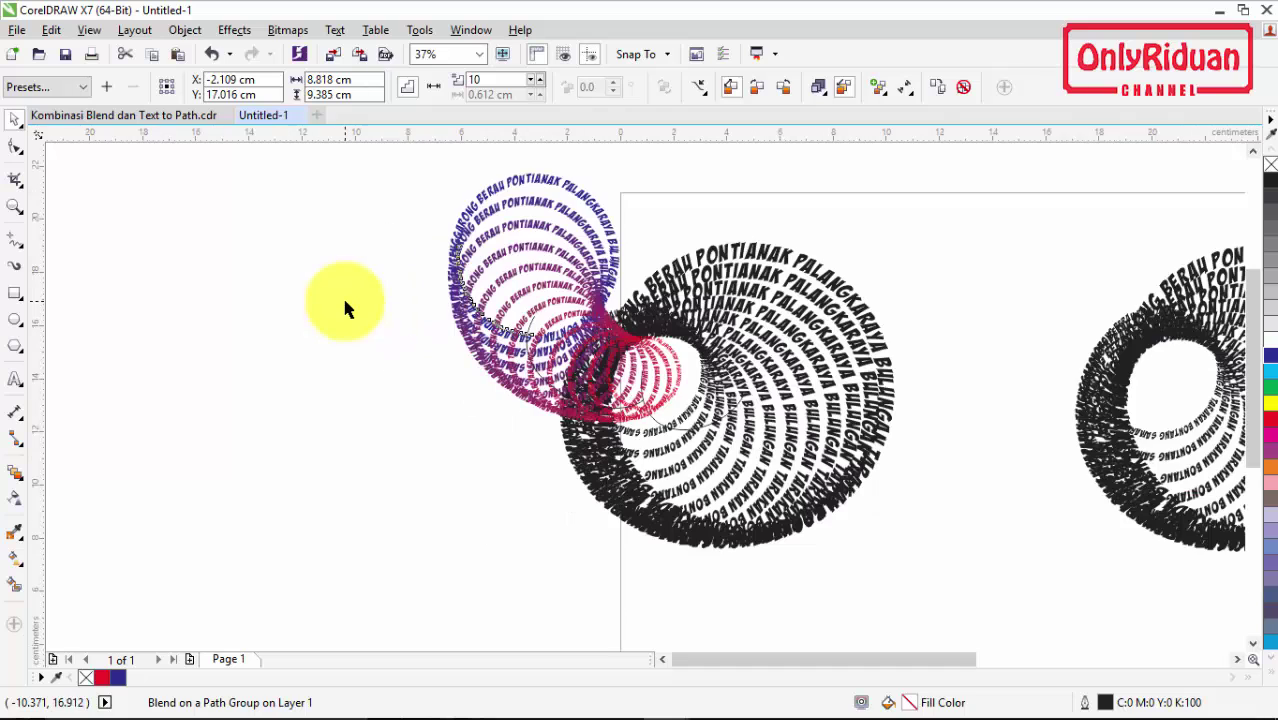
click(350, 293)
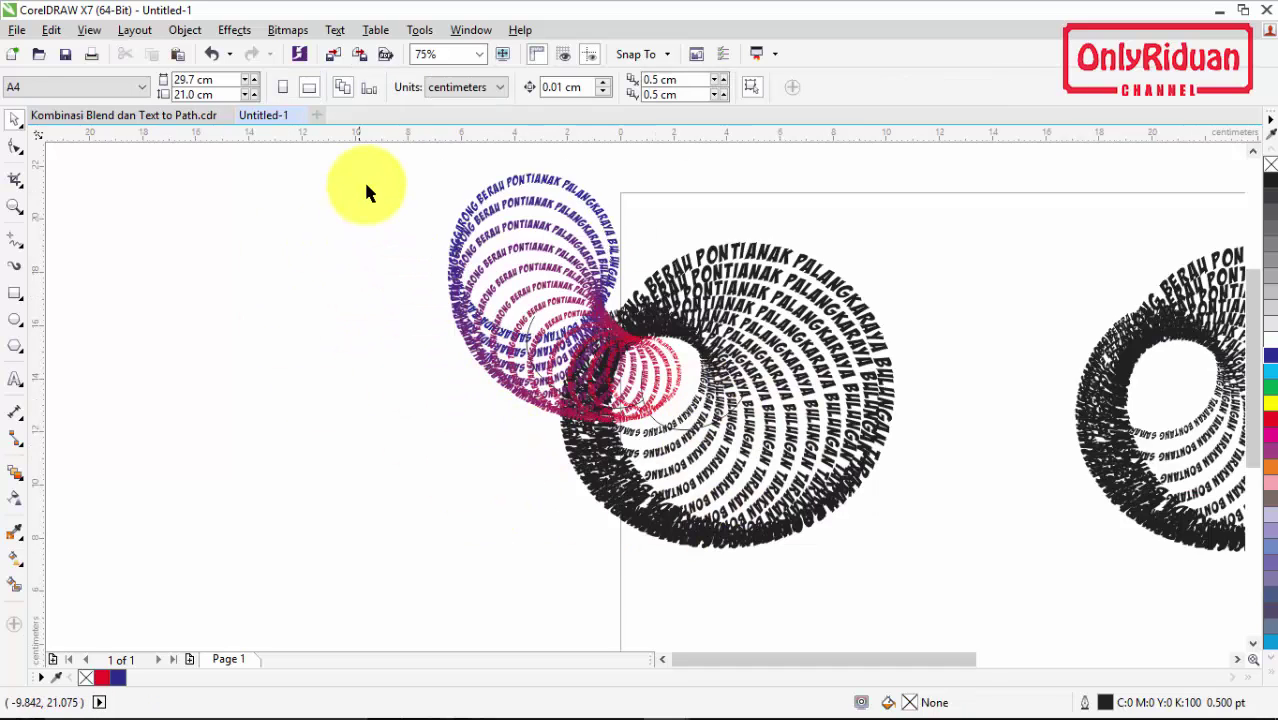
Step: Select the left black blend together with the coloured blend and place a copy of both at the page's lower edge
scroll(420, 228, down, 2)
drag(394, 174, 690, 419)
drag(543, 302, 750, 522)
click(995, 480)
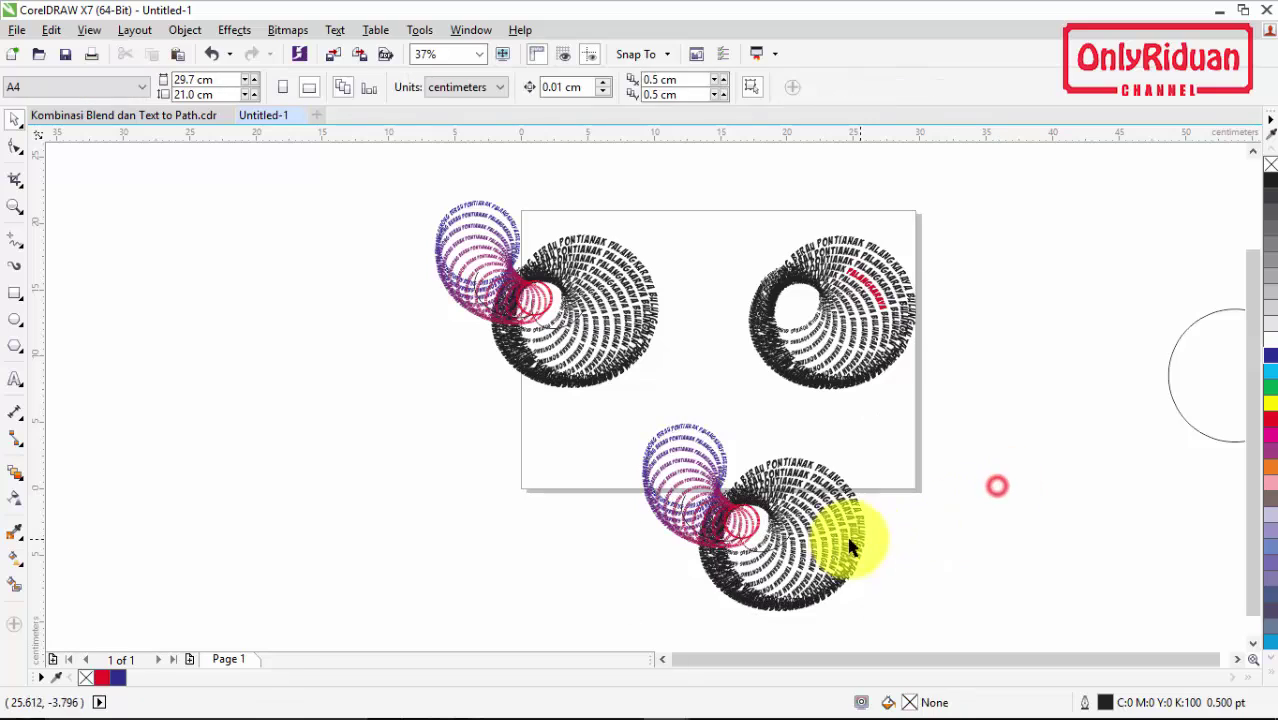
Step: Break the copied black blend apart and delete its freed path curve
click(827, 528)
click(183, 29)
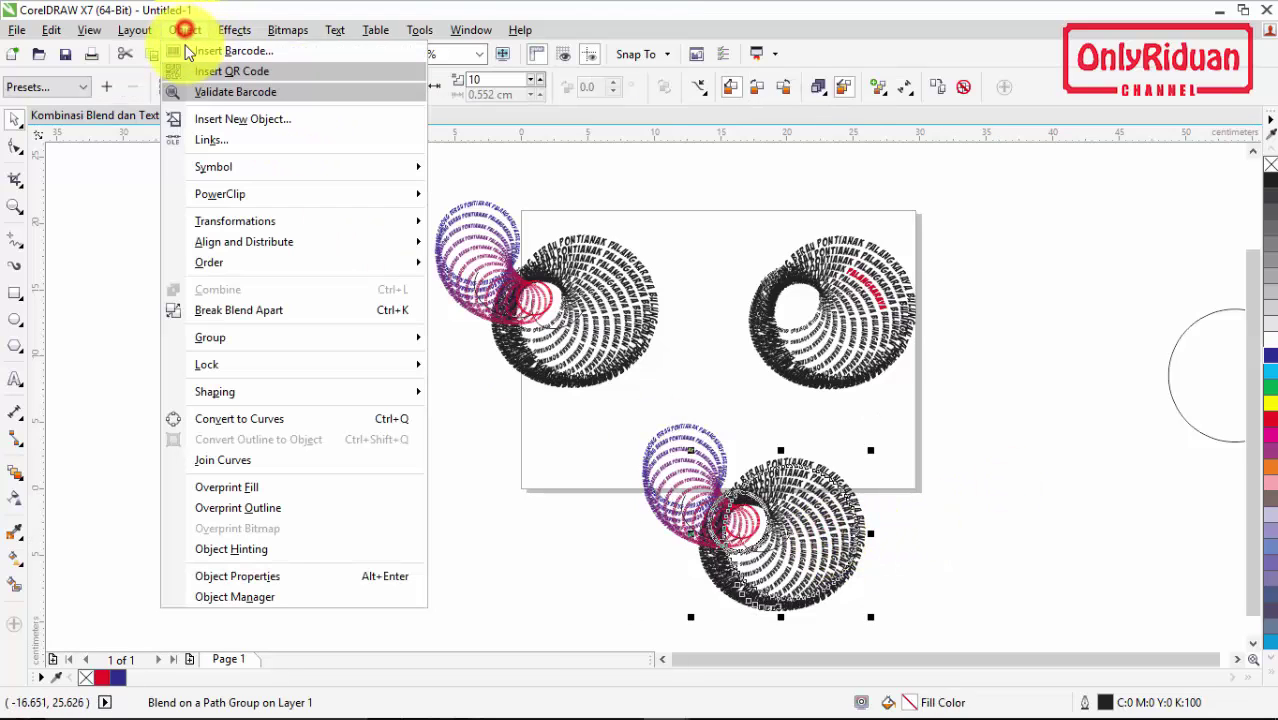
click(240, 306)
click(257, 379)
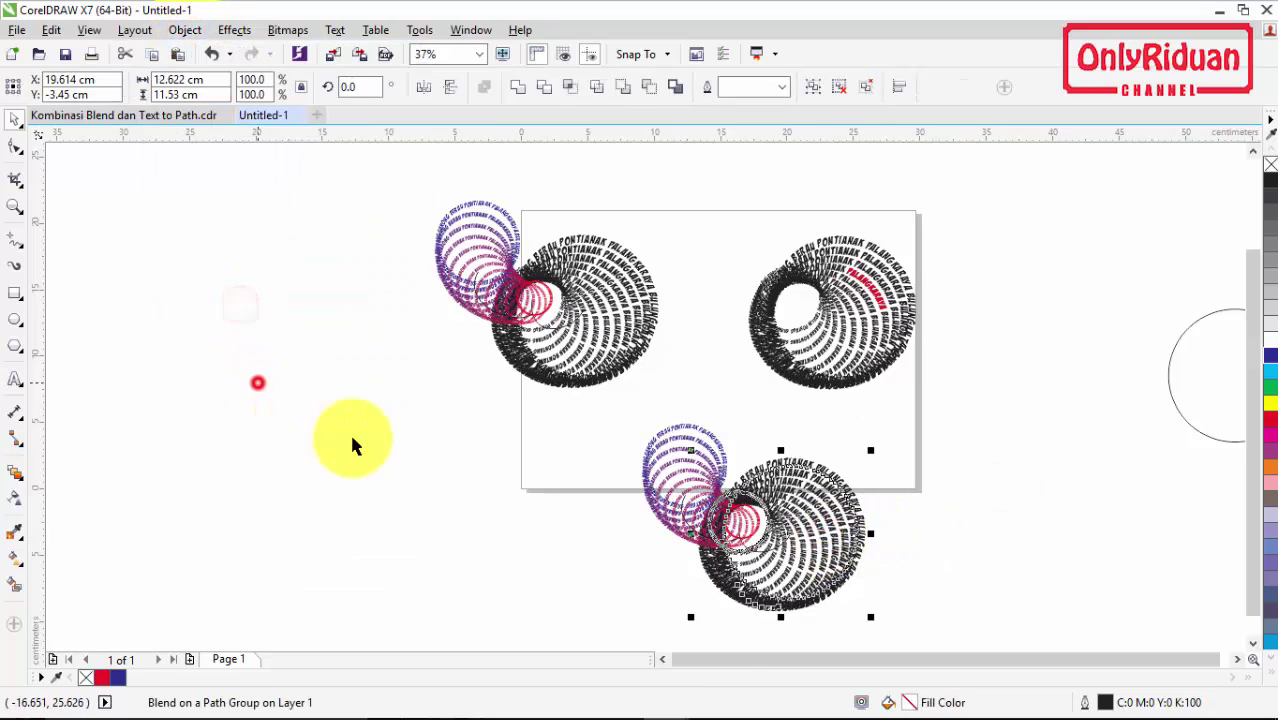
click(925, 529)
click(766, 558)
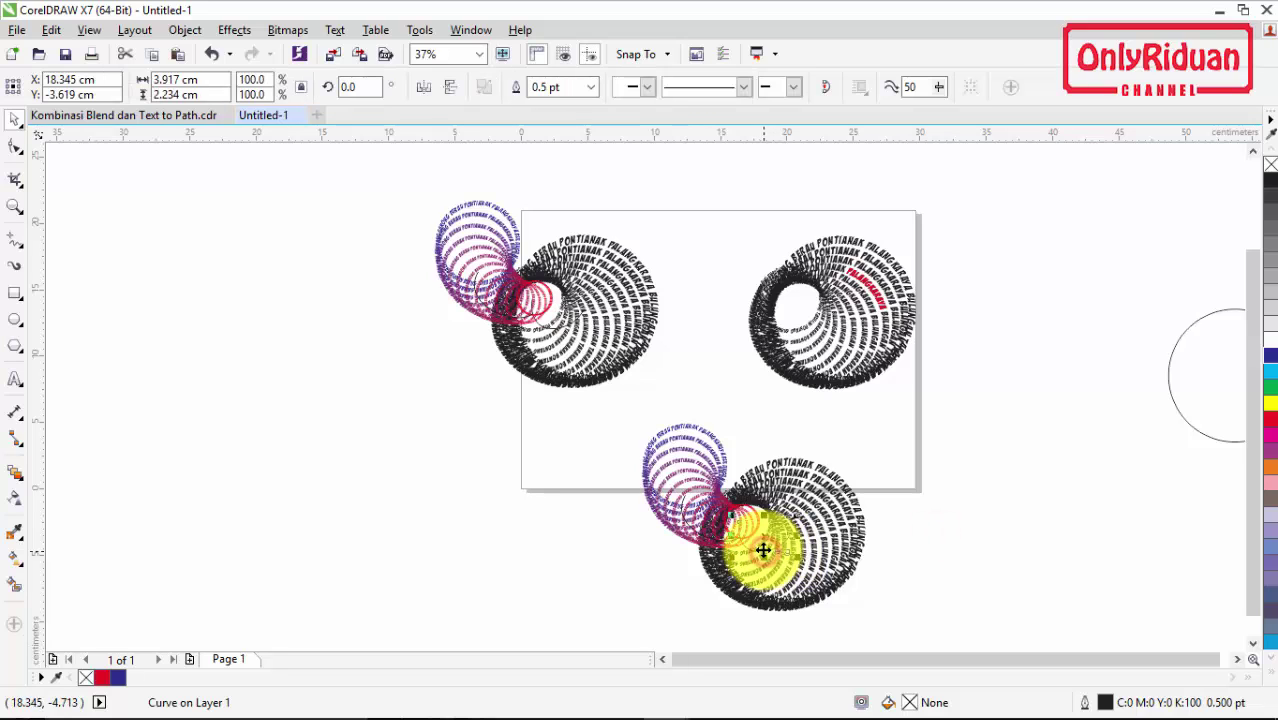
Step: Break the copied coloured blend apart and delete its leftover path curve
click(702, 489)
click(690, 475)
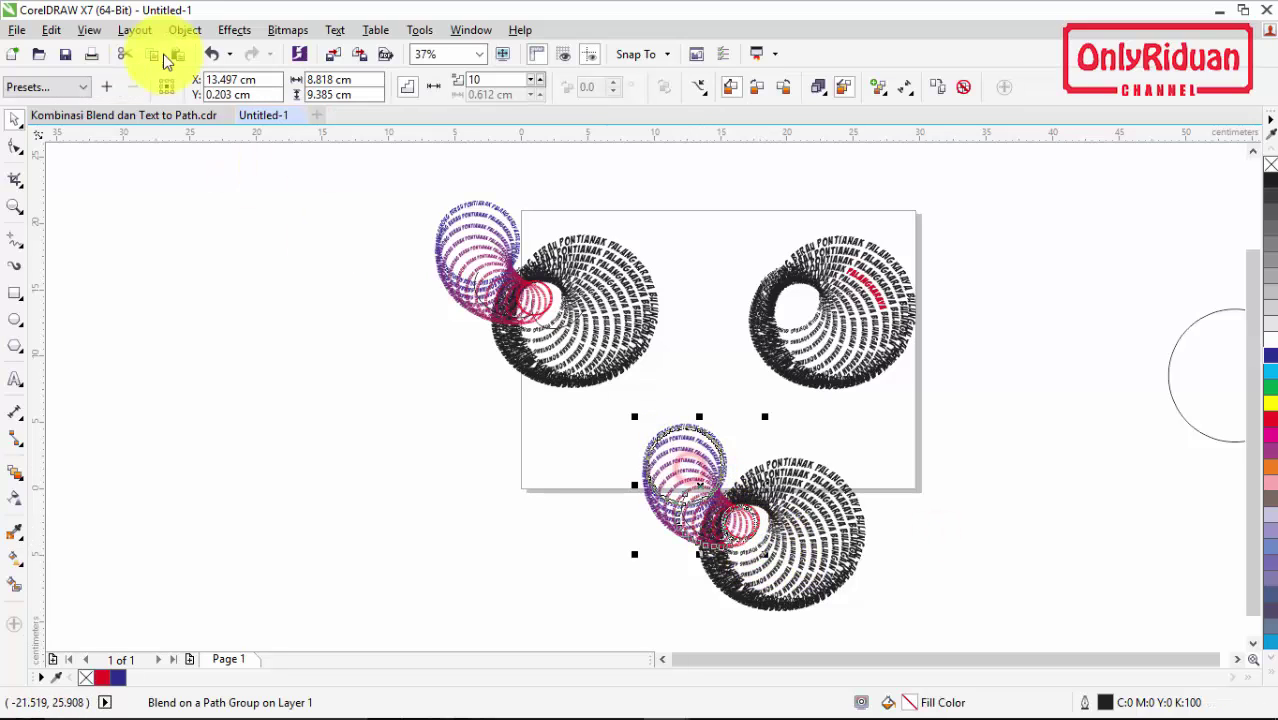
click(185, 30)
click(250, 310)
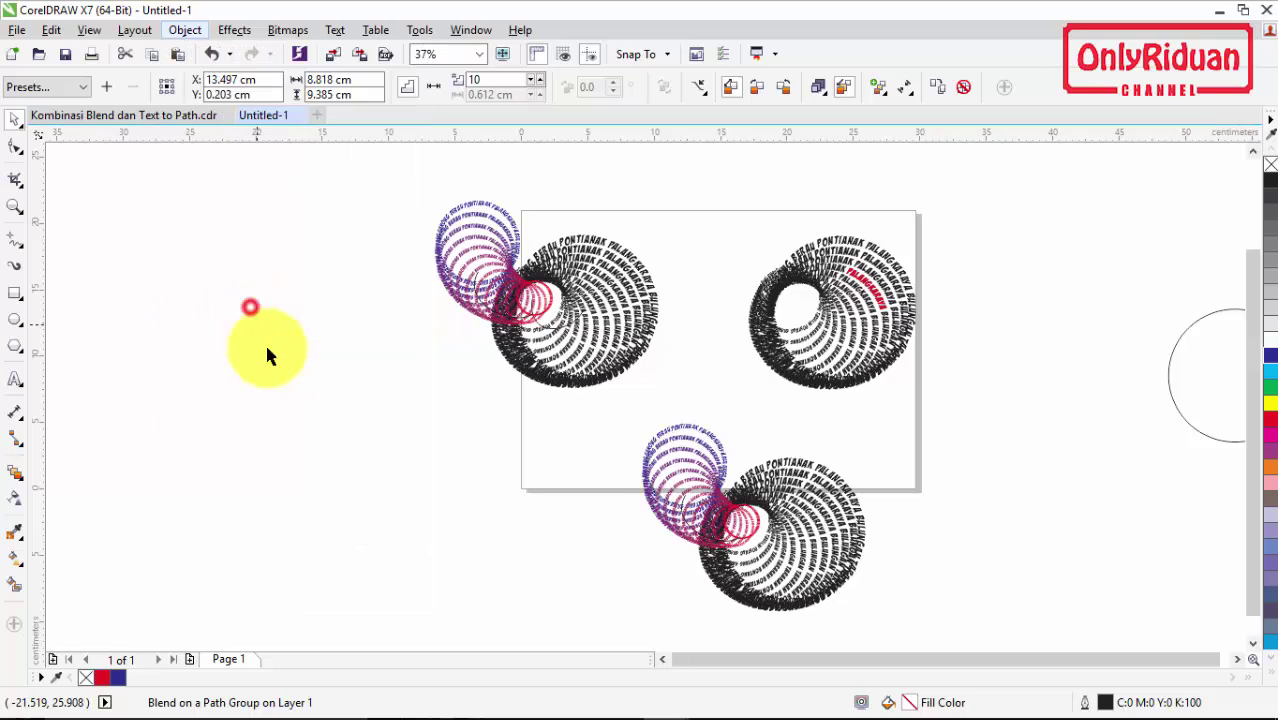
click(362, 452)
scroll(590, 555, up, 2)
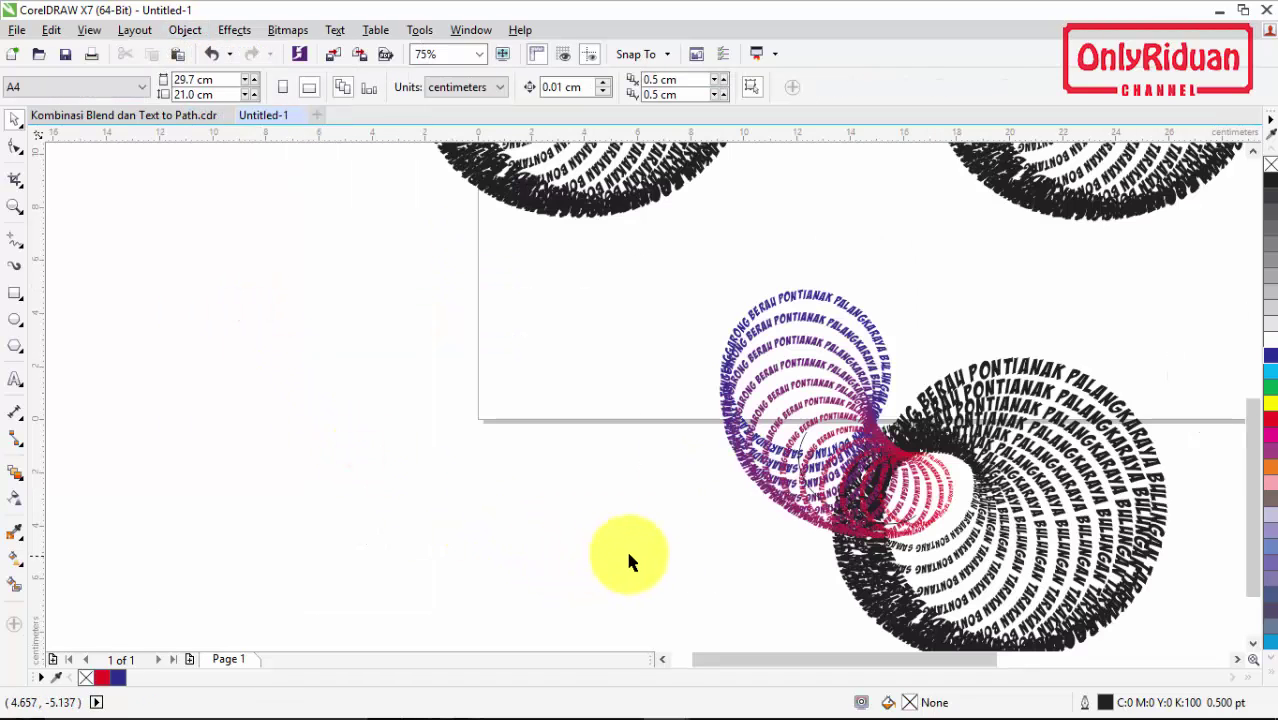
click(812, 500)
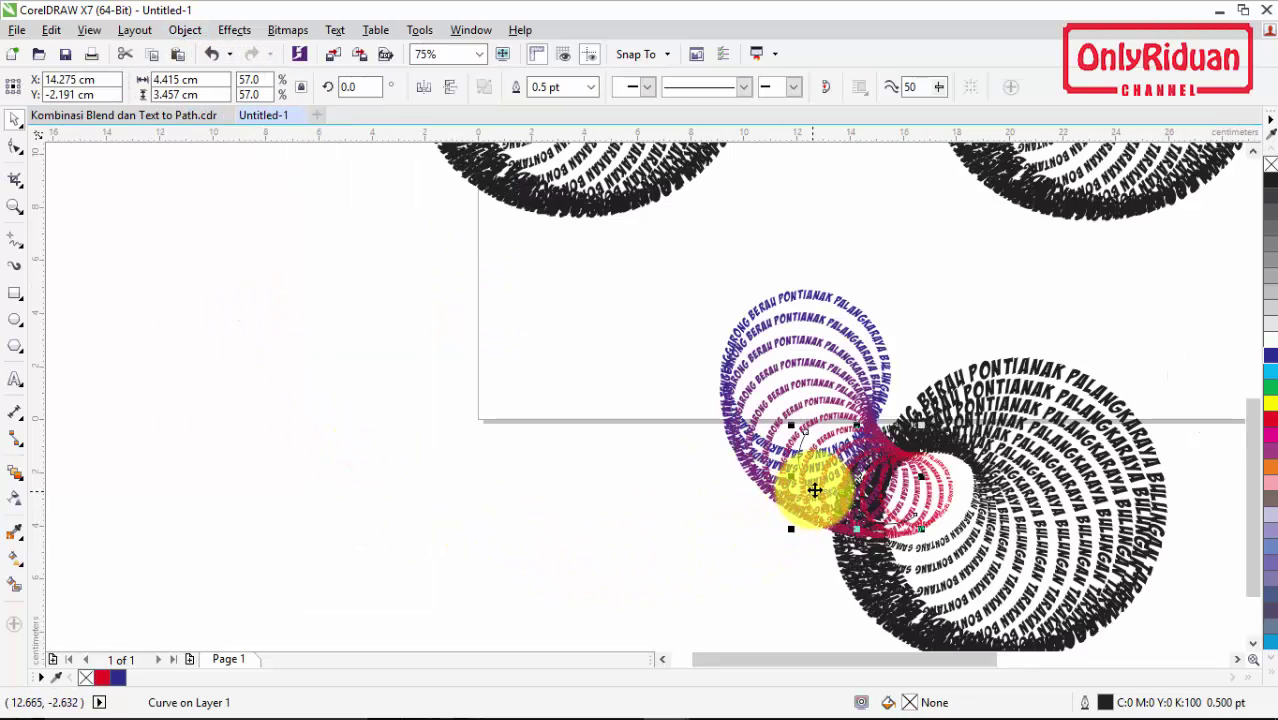
click(697, 478)
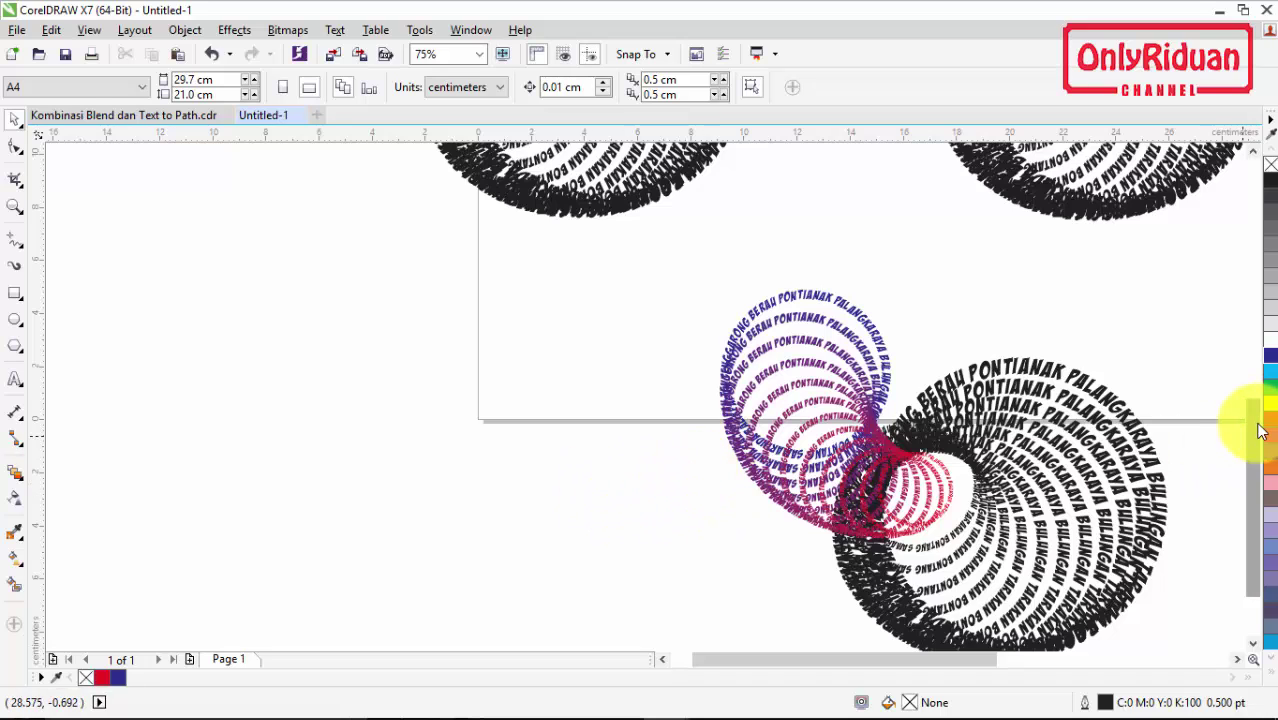
Step: Select all the objects of the lower combined copy and move them slightly upward, closer to the two upper designs
drag(1253, 428, 1257, 458)
scroll(915, 400, down, 2)
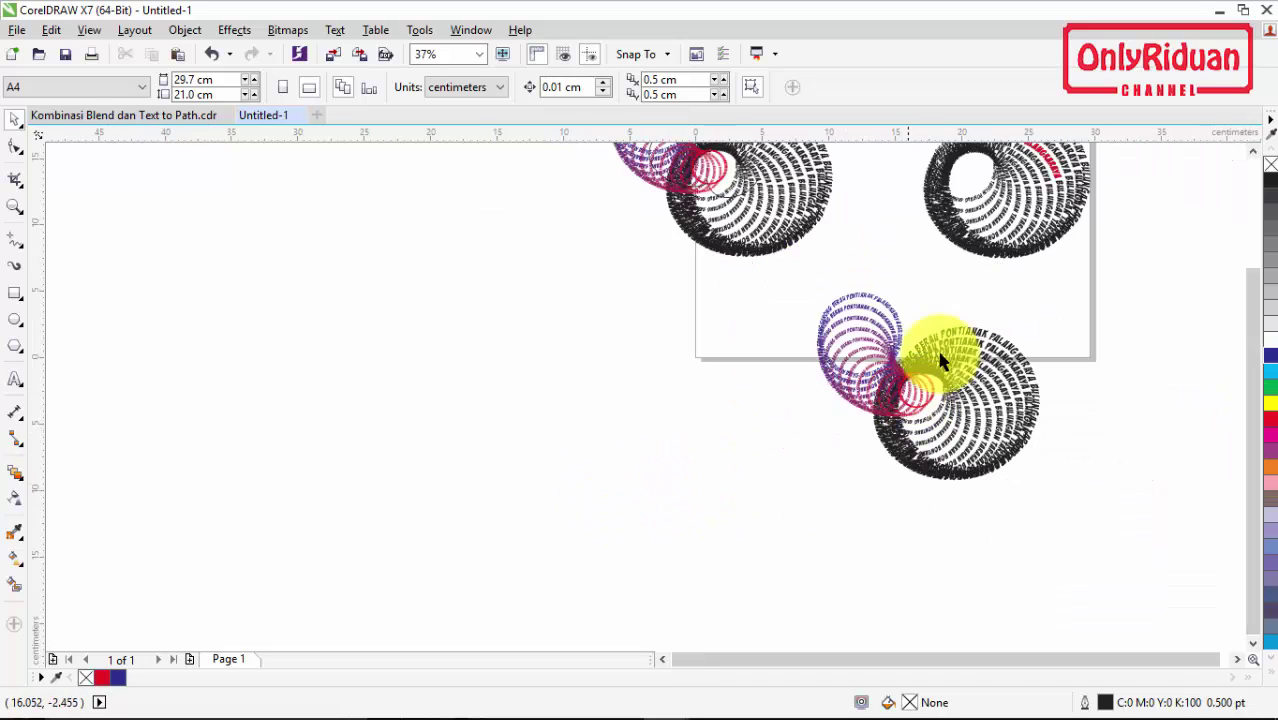
click(1256, 152)
click(1257, 152)
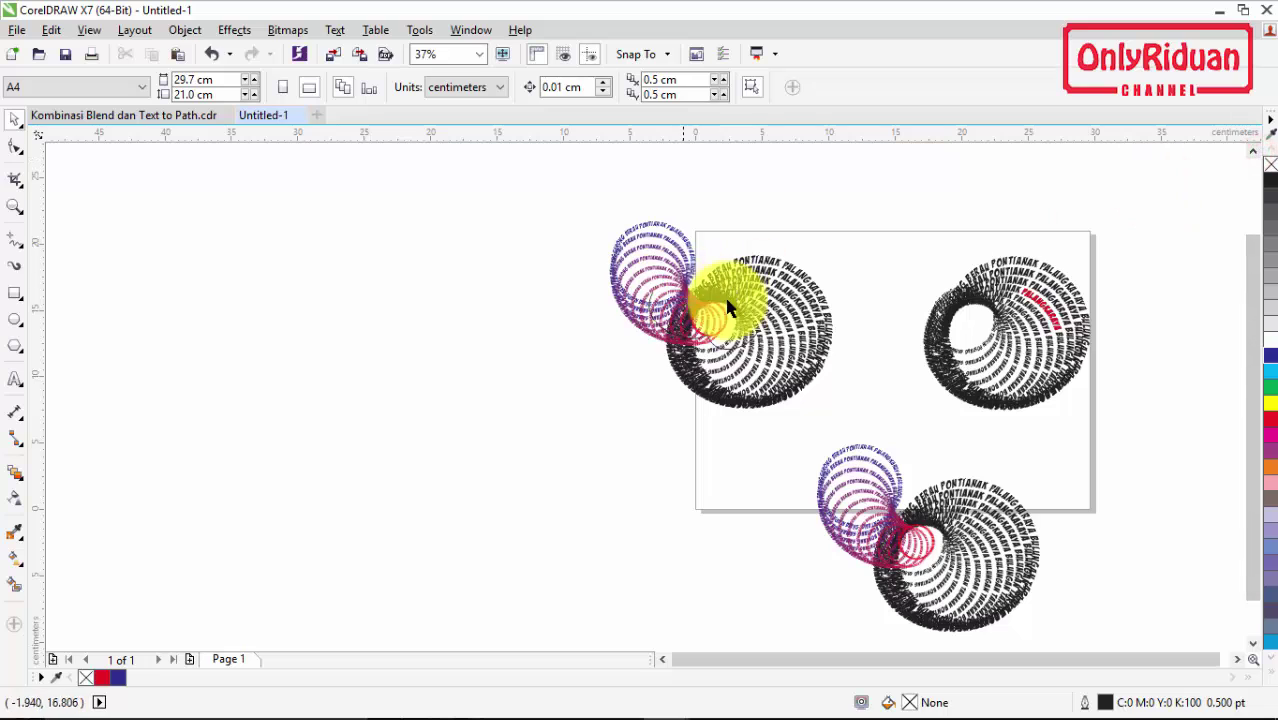
drag(1247, 451, 1232, 505)
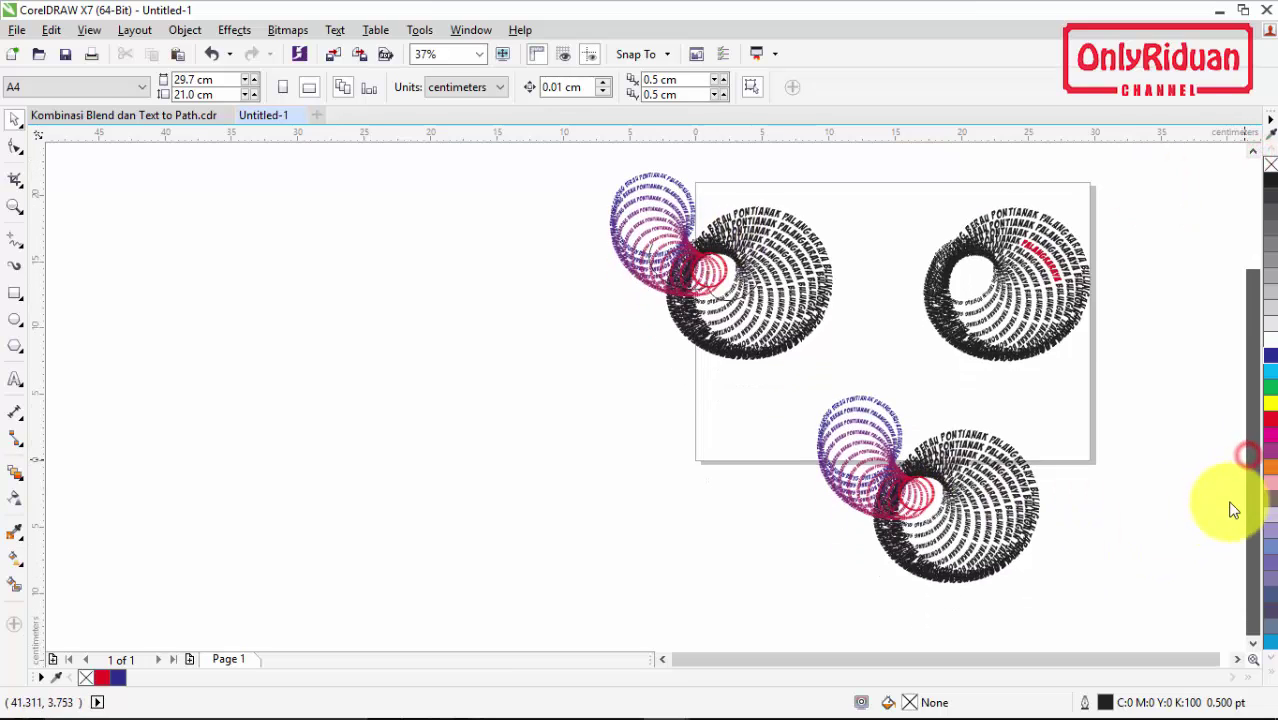
mouse_move(1092, 614)
mouse_down()
mouse_move(1010, 597)
mouse_move(805, 392)
mouse_up()
drag(921, 479, 916, 451)
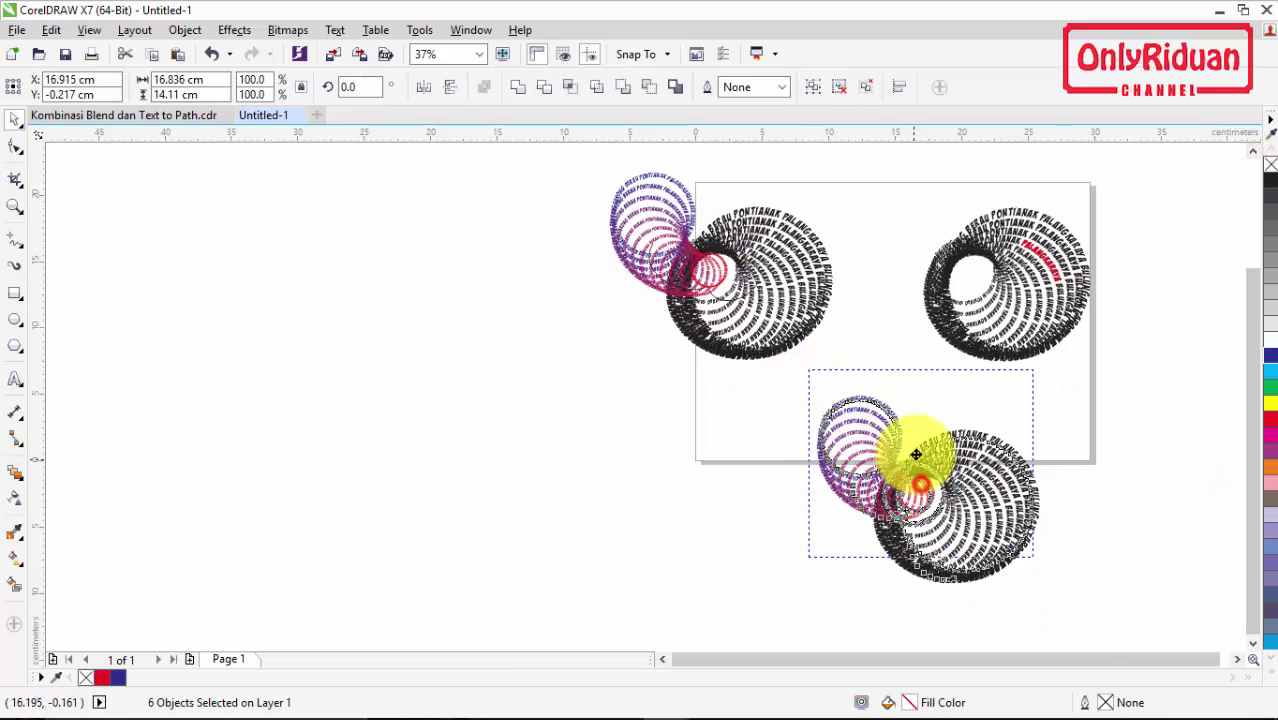
click(18, 207)
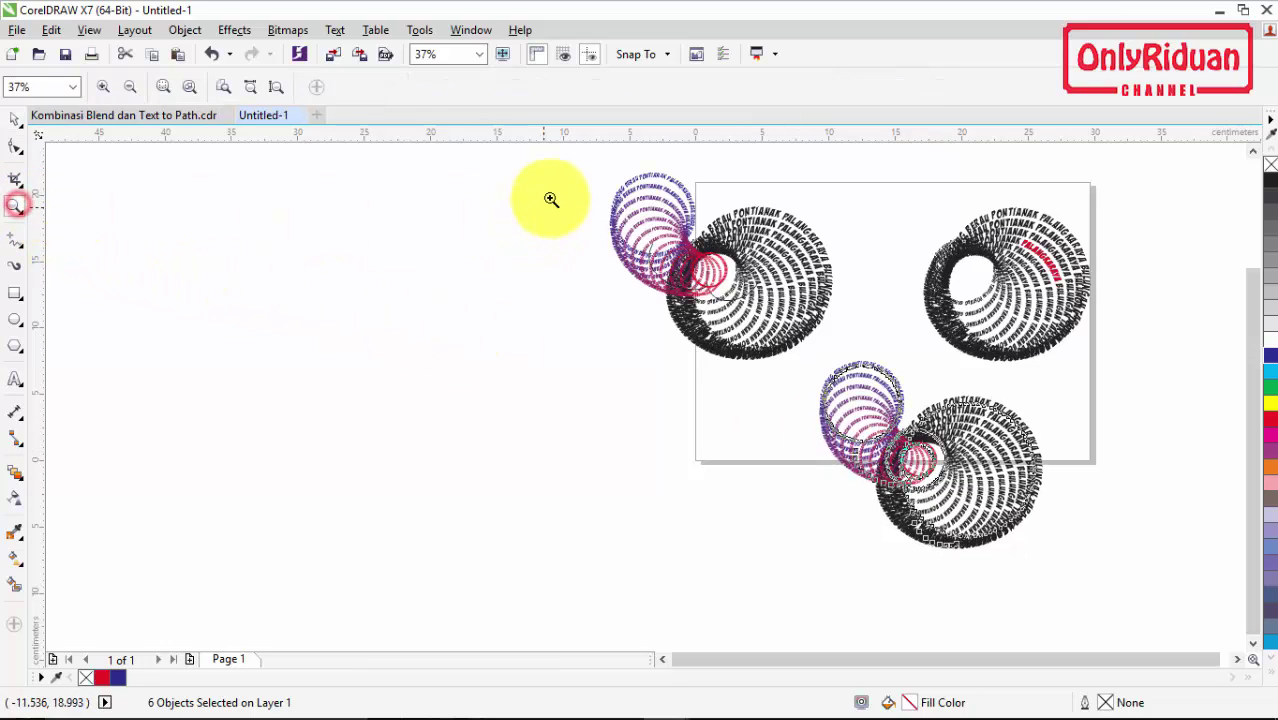
drag(553, 160, 1144, 551)
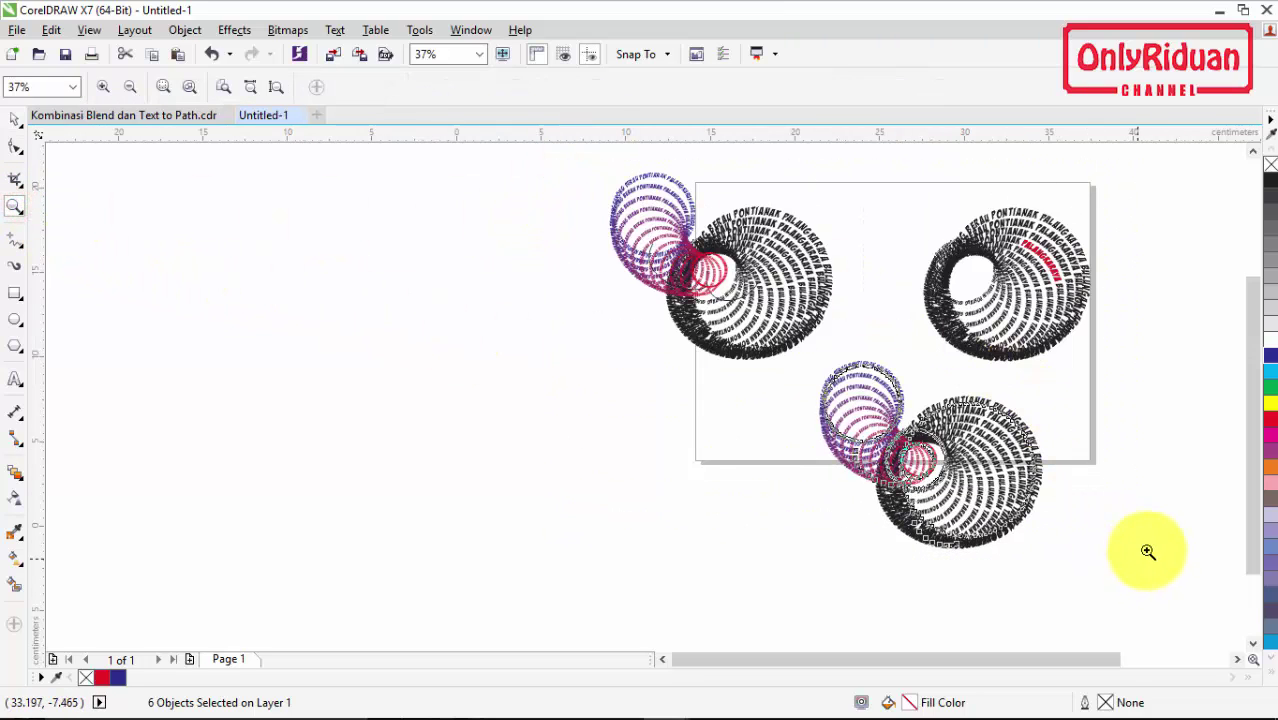